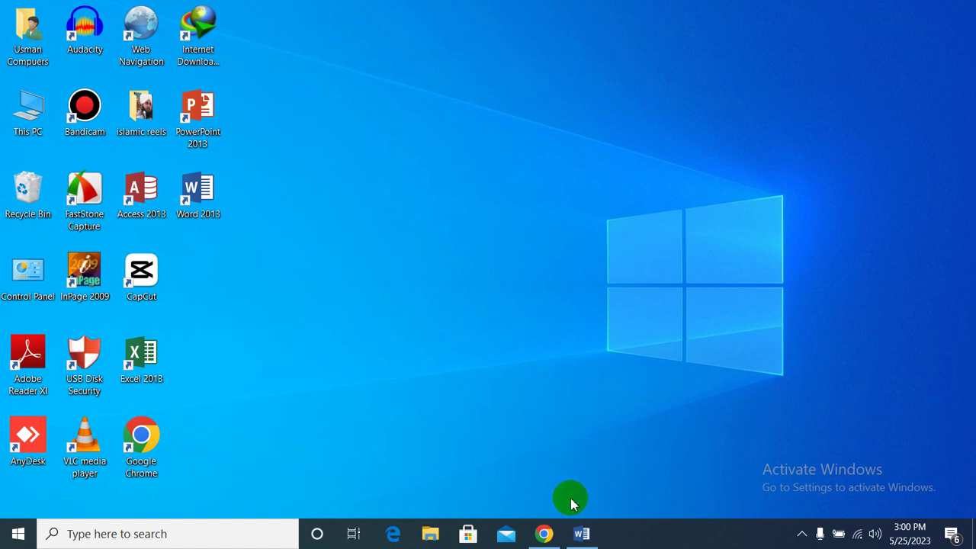
# Step: Restore the Document1 window with the buyer personas text from the taskbar
pyautogui.click(581, 533)
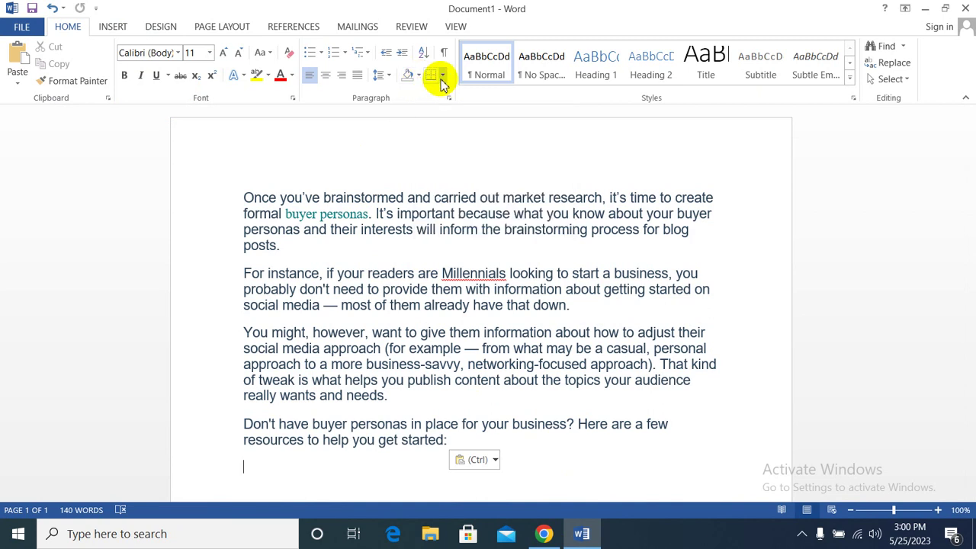
# Step: Select the four buyer persona paragraphs and justify them
pyautogui.click(442, 78)
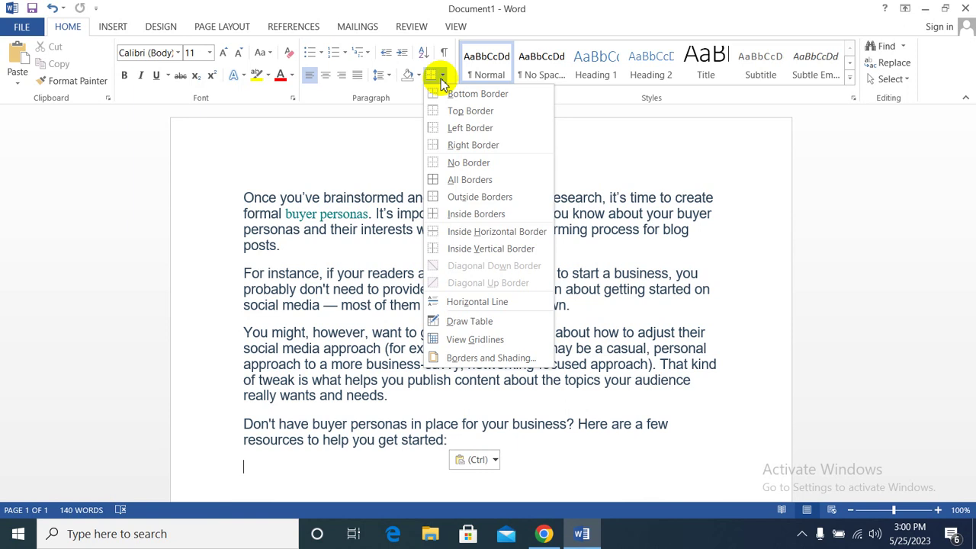
pyautogui.click(626, 167)
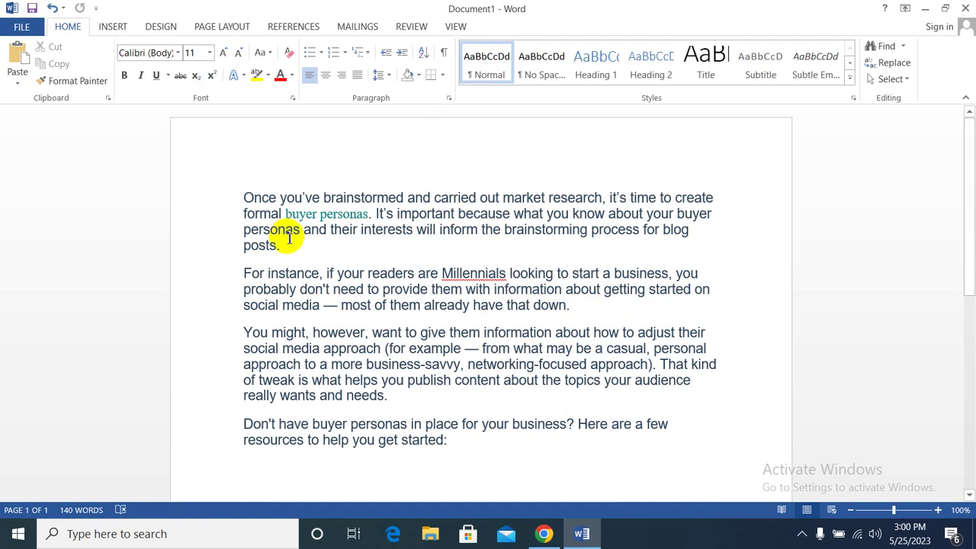
pyautogui.hotkey('ctrl', 'v')
pyautogui.moveTo(241, 199)
pyautogui.mouseDown()
pyautogui.moveTo(648, 350)
pyautogui.moveTo(721, 362)
pyautogui.moveTo(721, 401)
pyautogui.moveTo(686, 459)
pyautogui.mouseUp()
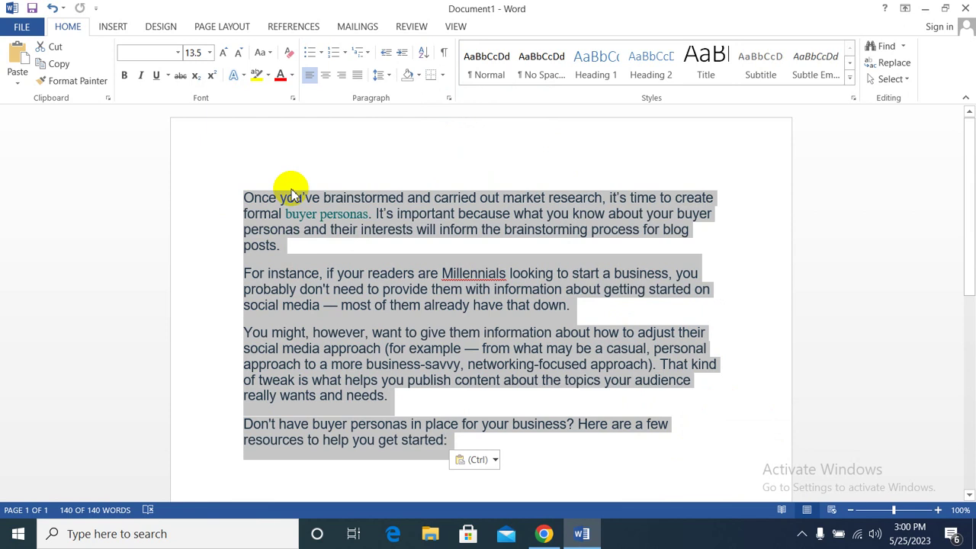
pyautogui.click(358, 76)
pyautogui.click(730, 244)
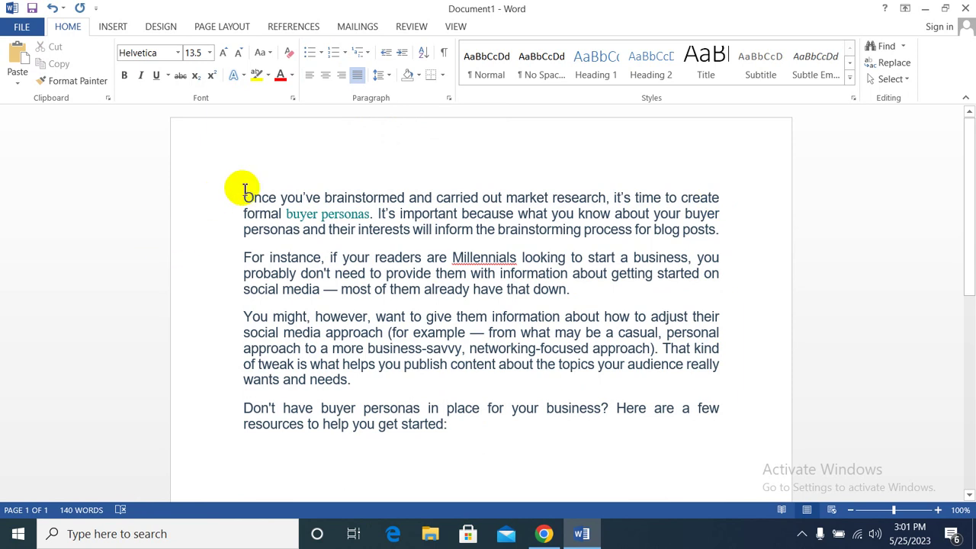
# Step: Compare Align Left, Center and Align Right on the paragraphs before settling on Justify
pyautogui.moveTo(243, 195)
pyautogui.mouseDown()
pyautogui.moveTo(705, 376)
pyautogui.moveTo(742, 432)
pyautogui.mouseUp()
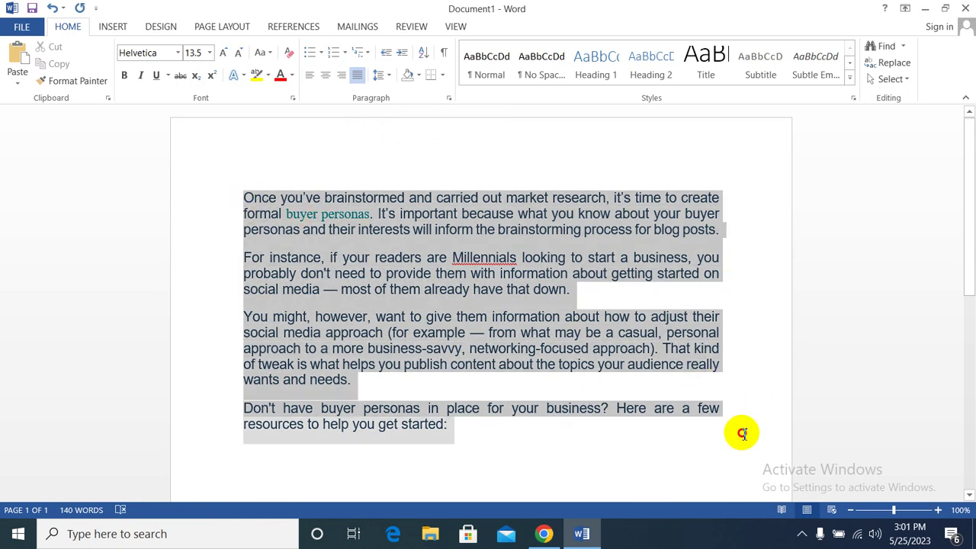
pyautogui.click(315, 79)
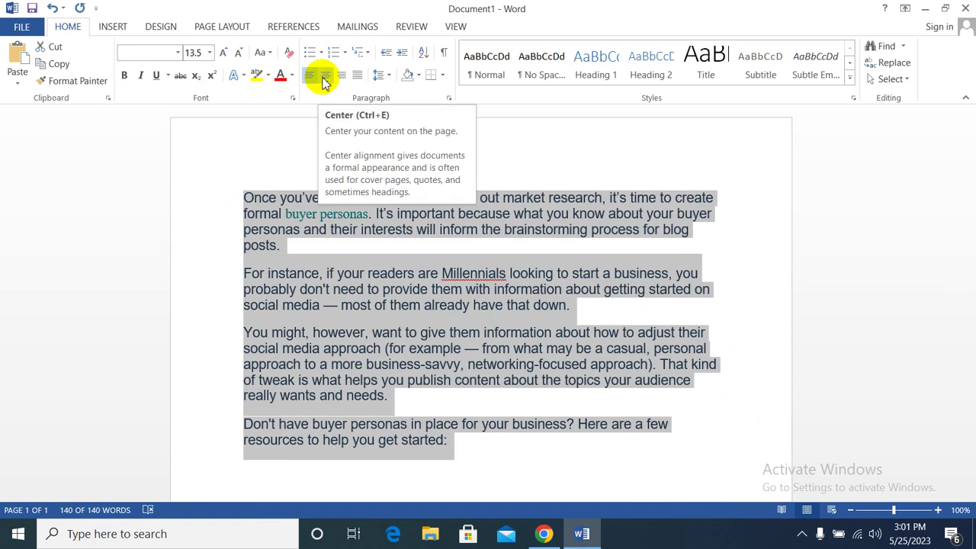
pyautogui.click(324, 80)
pyautogui.click(343, 78)
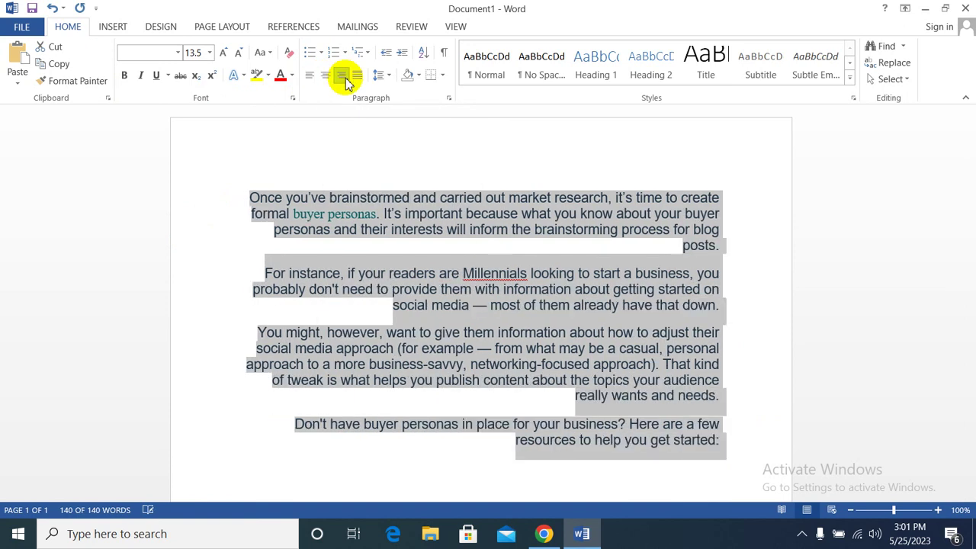
pyautogui.click(360, 78)
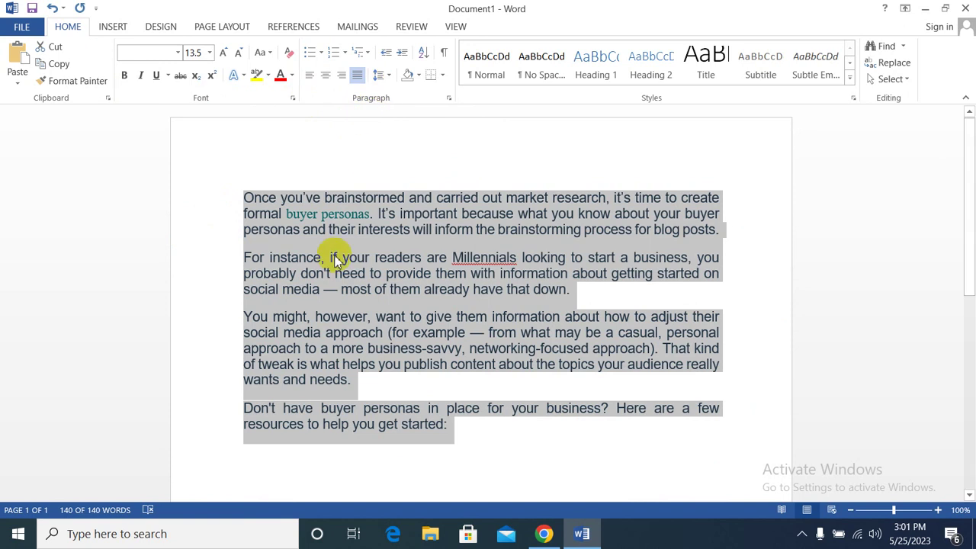
pyautogui.click(726, 221)
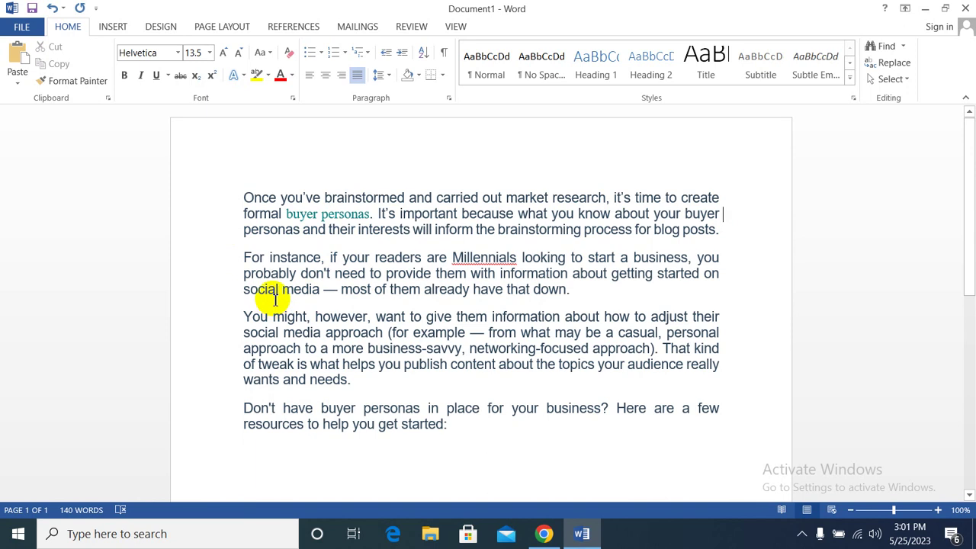
# Step: Apply Add Space After Paragraph to the first paragraph from the line spacing menu
pyautogui.click(391, 77)
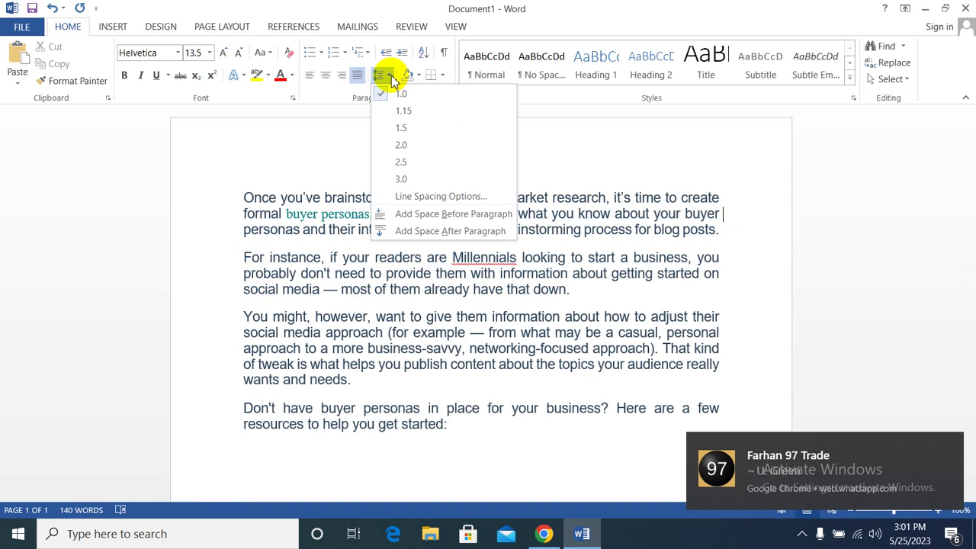
pyautogui.click(723, 233)
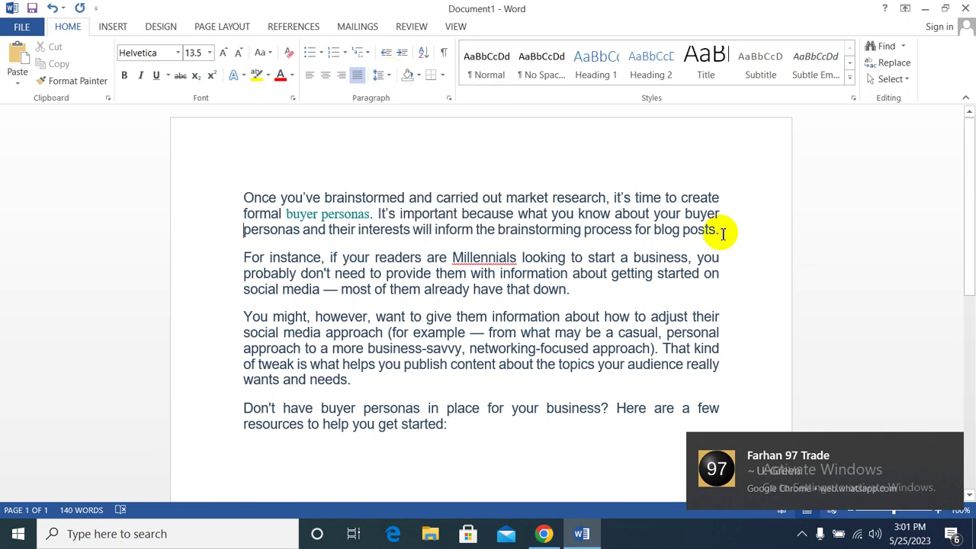
pyautogui.click(388, 76)
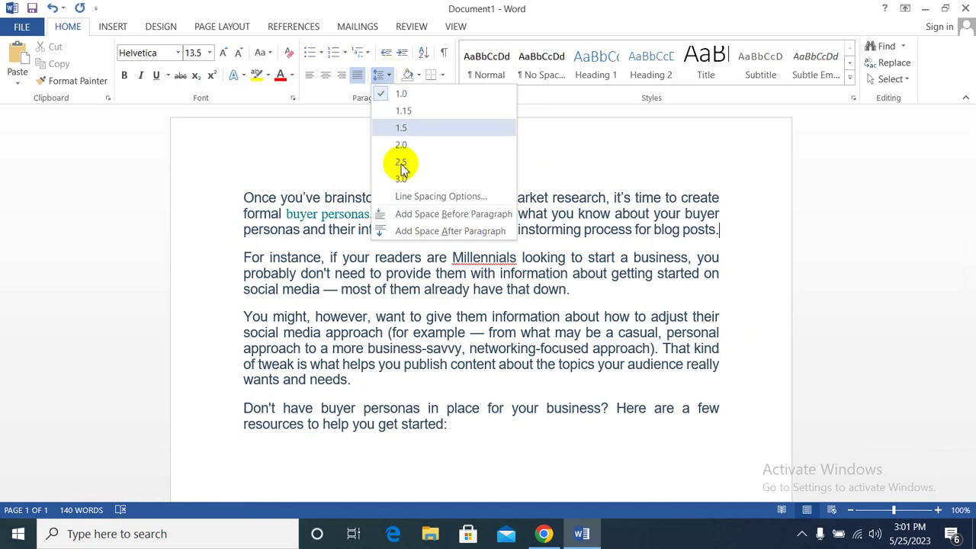
pyautogui.click(402, 233)
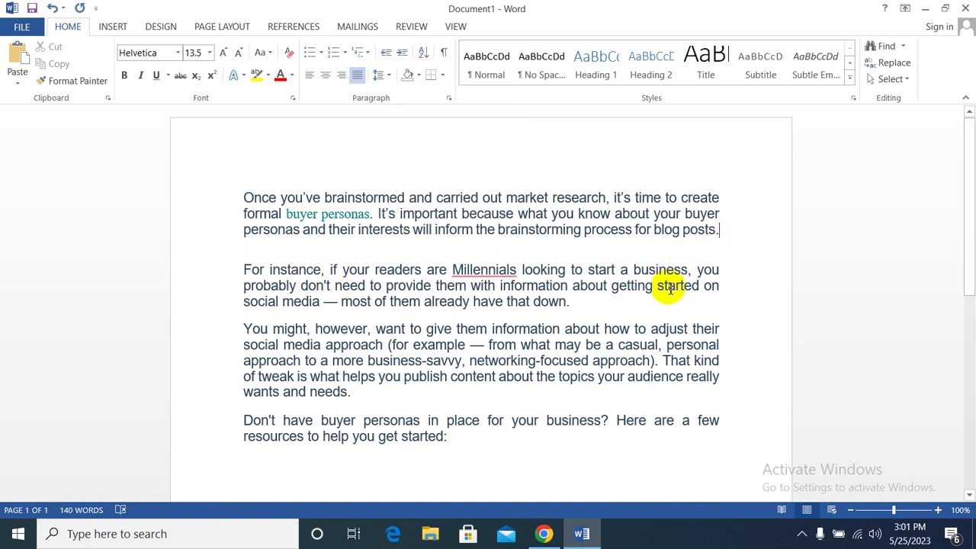
pyautogui.click(568, 305)
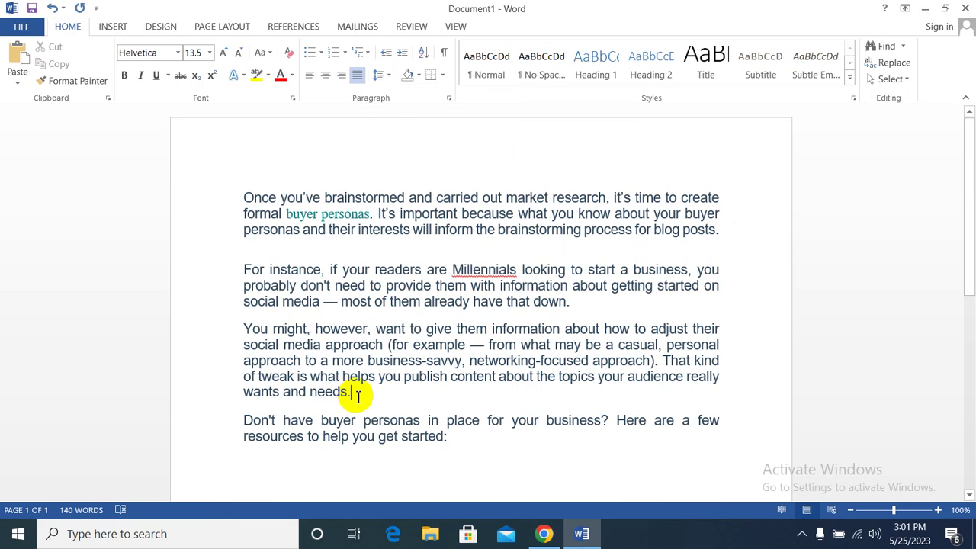
# Step: Apply Remove Space After Paragraph so the paragraph gaps are even again
pyautogui.click(379, 76)
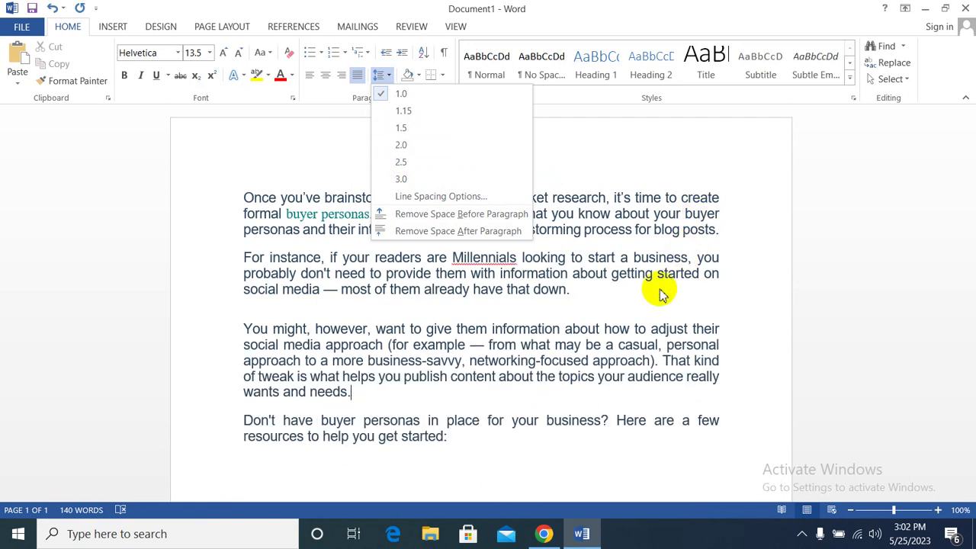
pyautogui.click(633, 307)
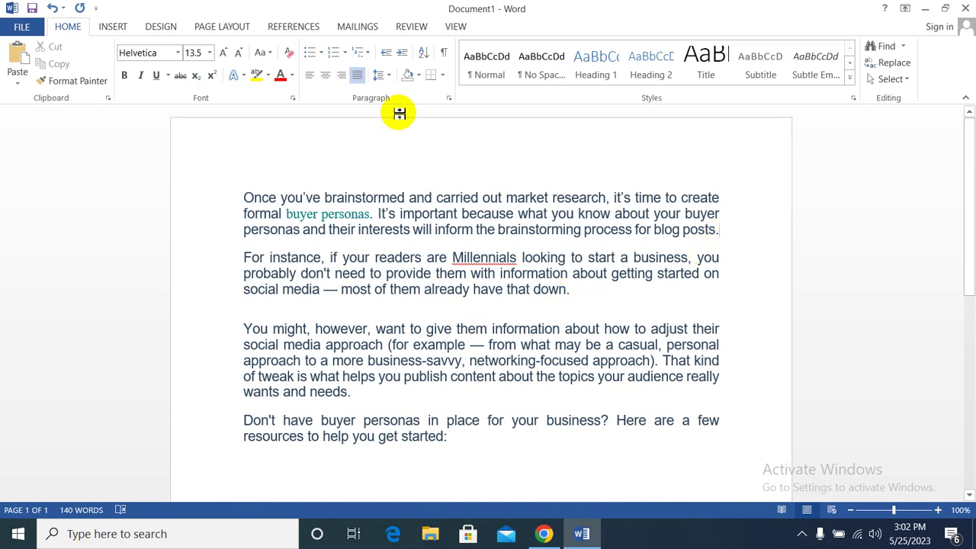
pyautogui.click(388, 80)
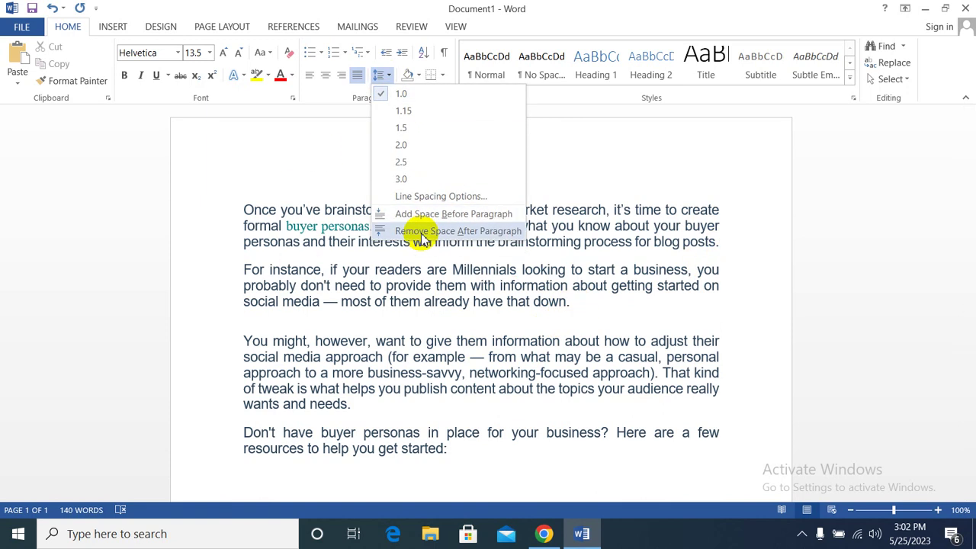
pyautogui.click(425, 172)
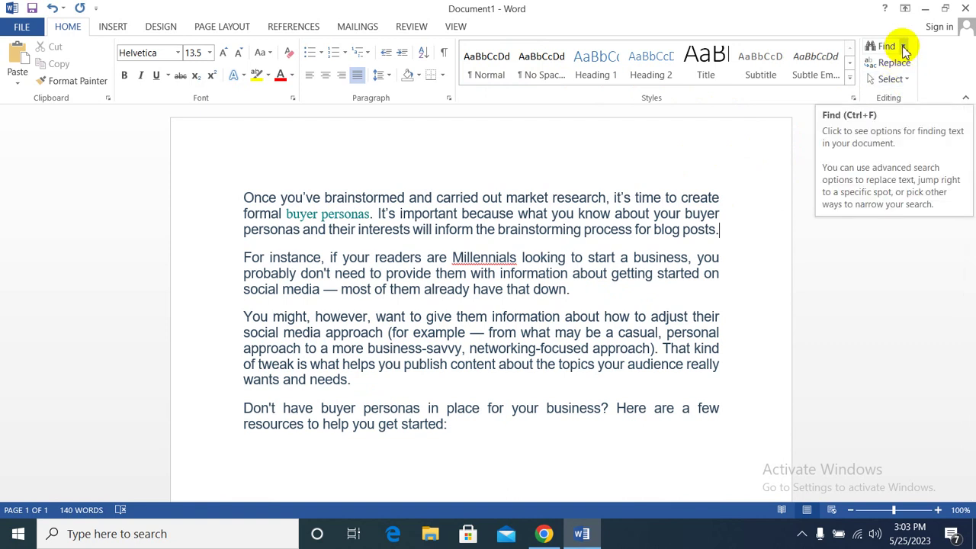
pyautogui.click(903, 47)
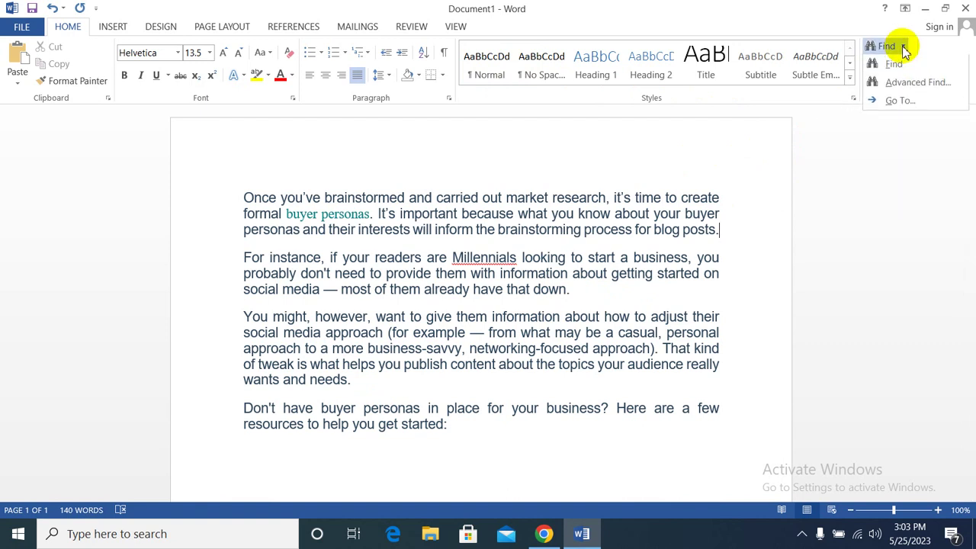
pyautogui.press('Escape')
pyautogui.hotkey('ctrl', 'f')
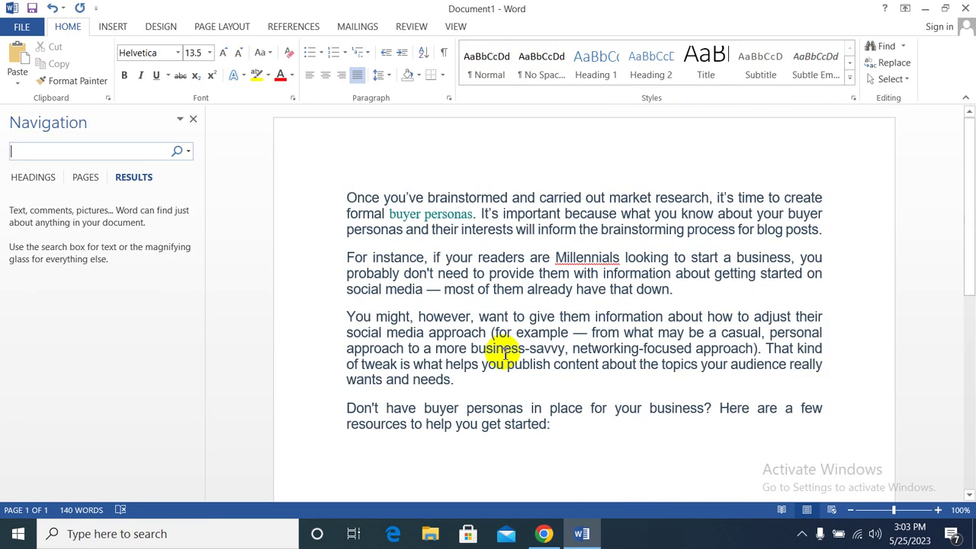
pyautogui.write('exam')
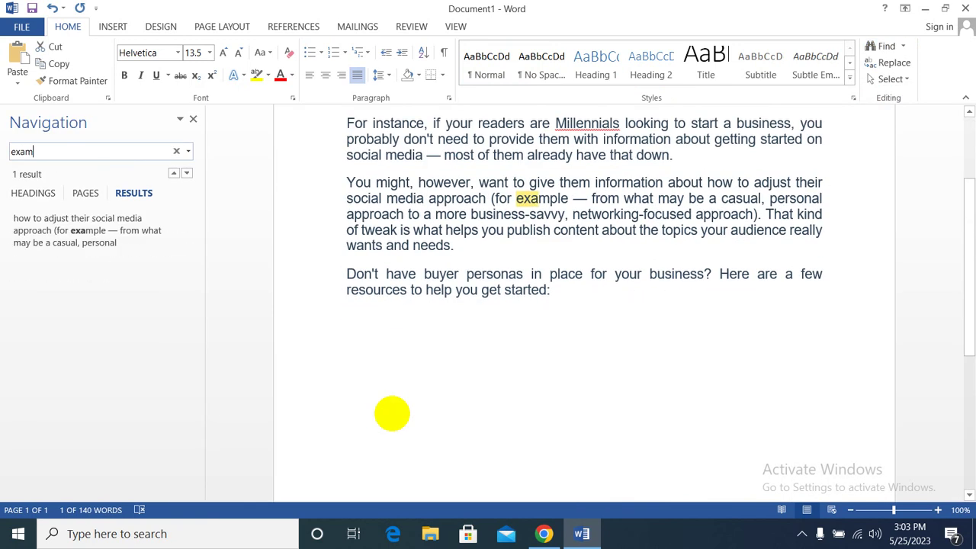
pyautogui.write('p;e')
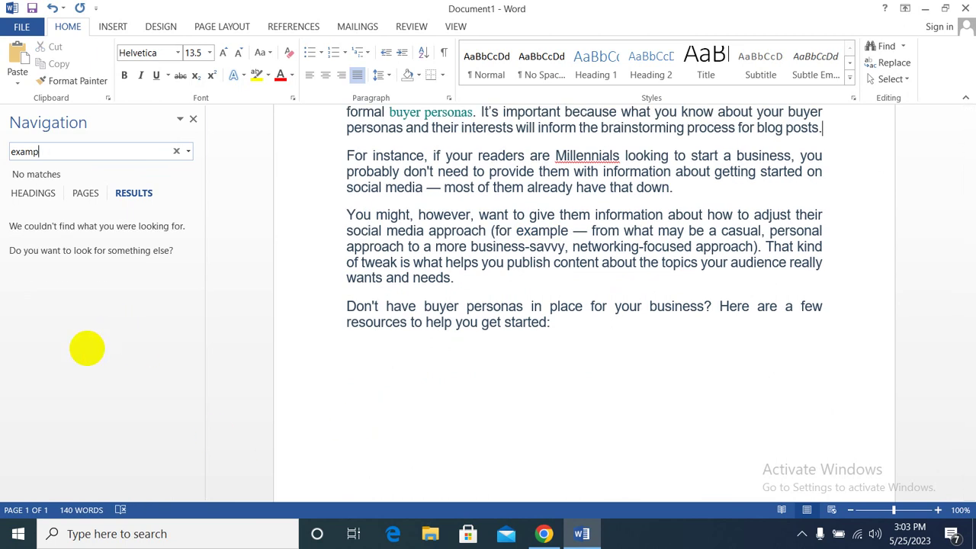
pyautogui.write('e')
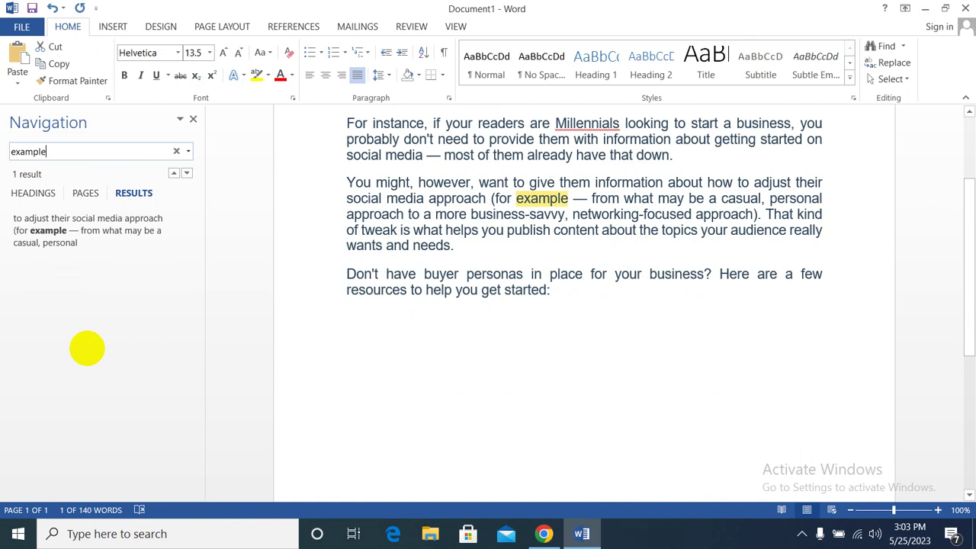
pyautogui.click(192, 120)
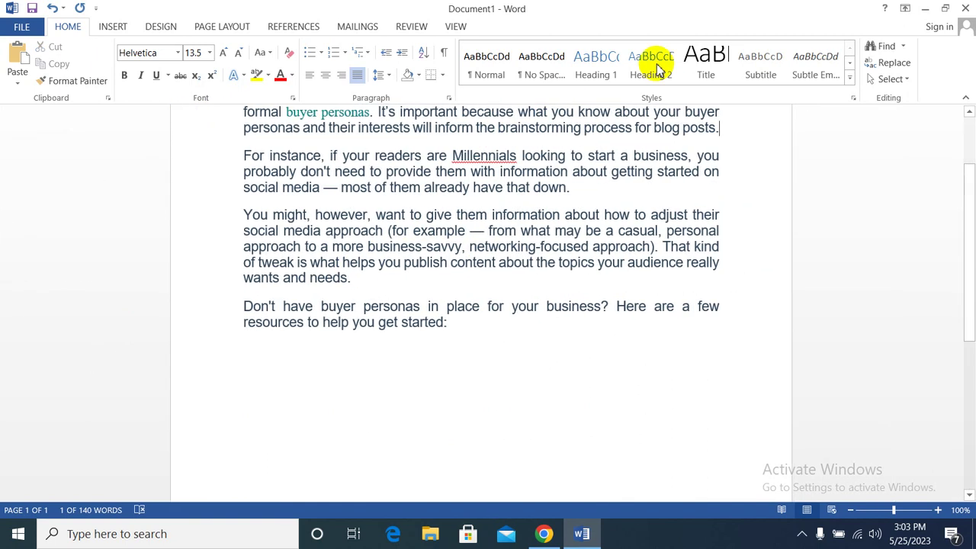
pyautogui.click(903, 47)
pyautogui.click(904, 92)
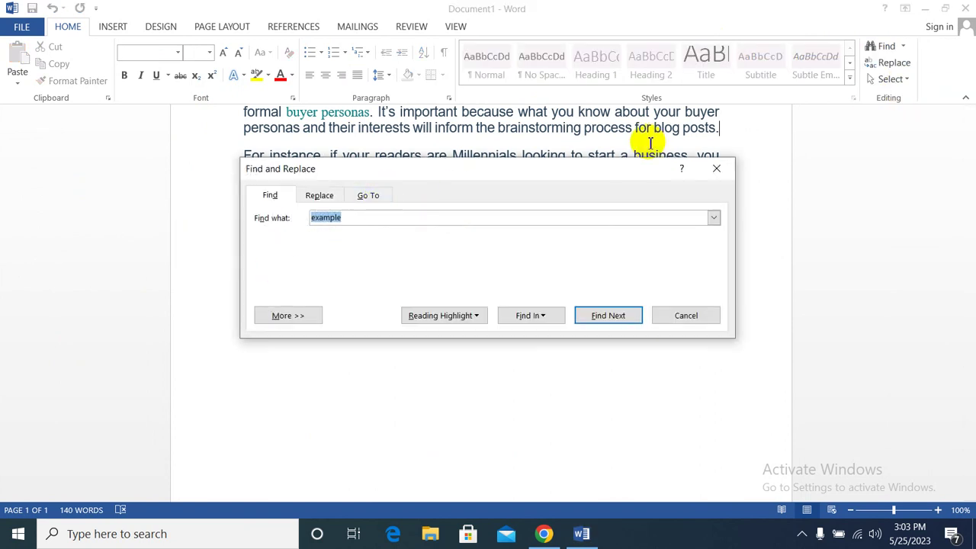
pyautogui.click(717, 168)
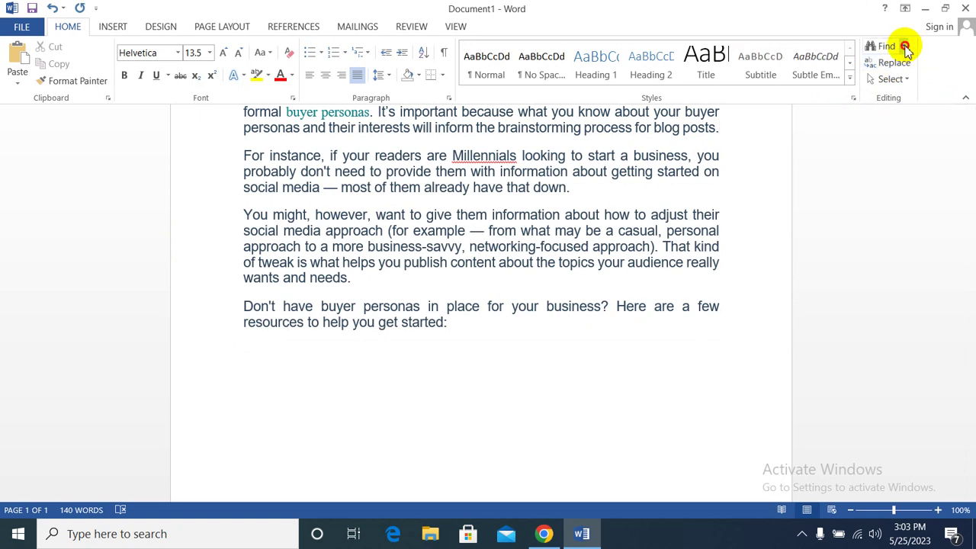
pyautogui.click(903, 46)
pyautogui.click(907, 84)
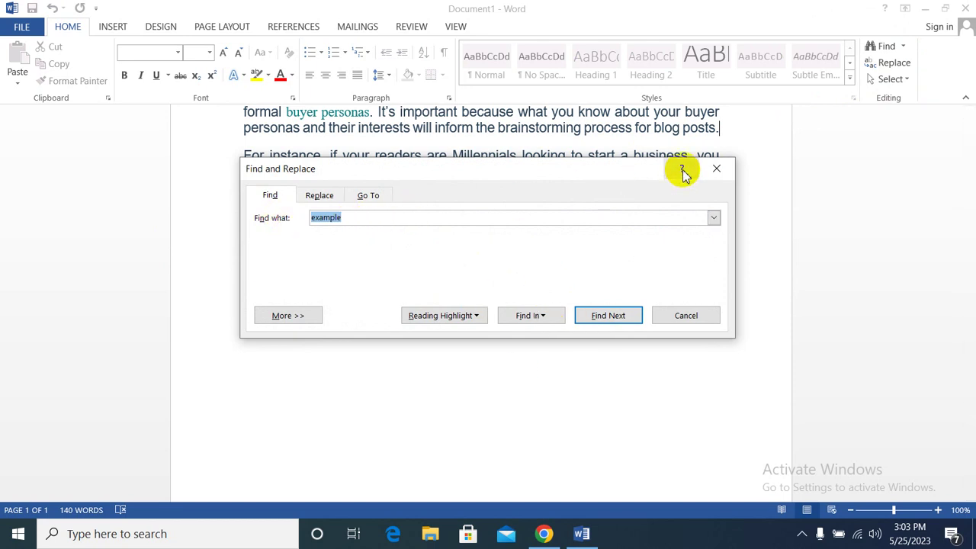
pyautogui.click(647, 374)
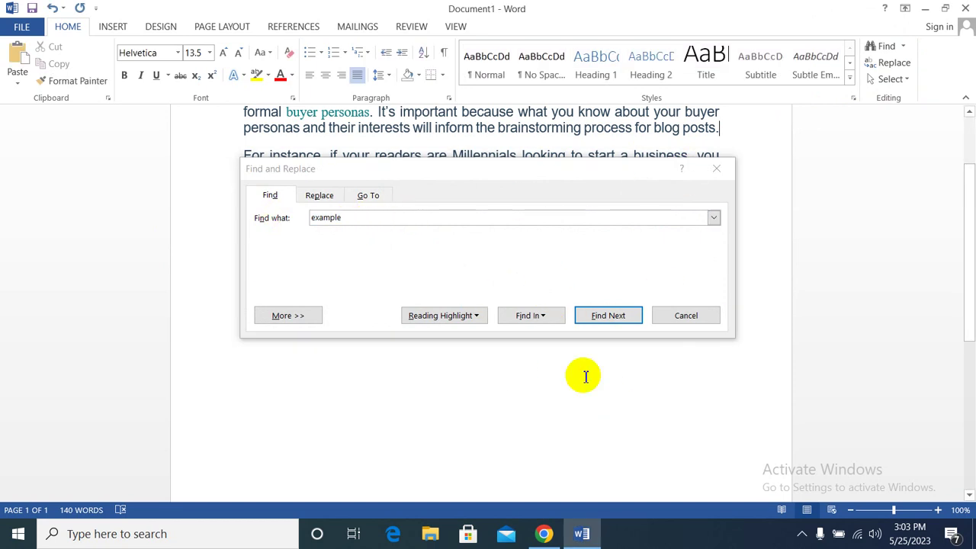
pyautogui.click(714, 172)
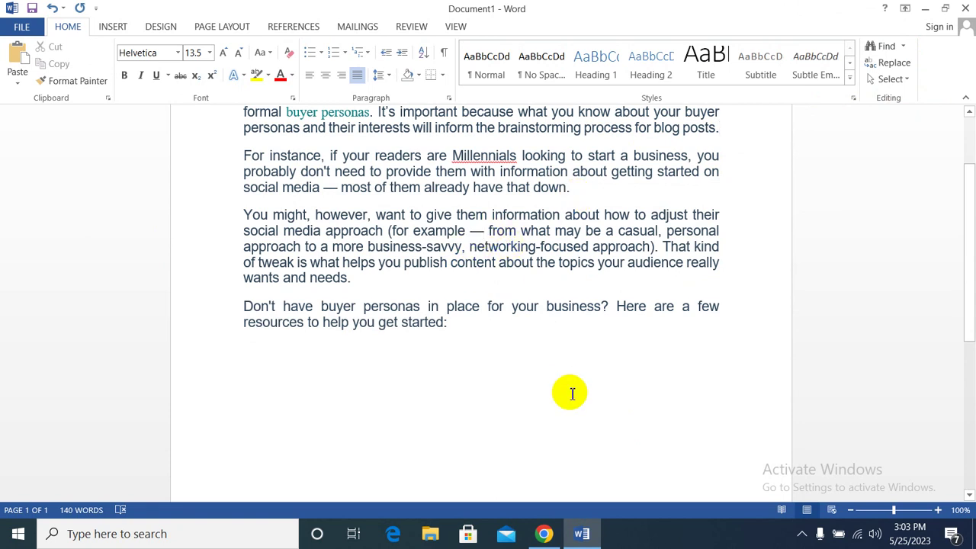
# Step: Type a name in the third paragraph and paste copies after 'buyer personas' and 'will'
pyautogui.write('Mudas ')
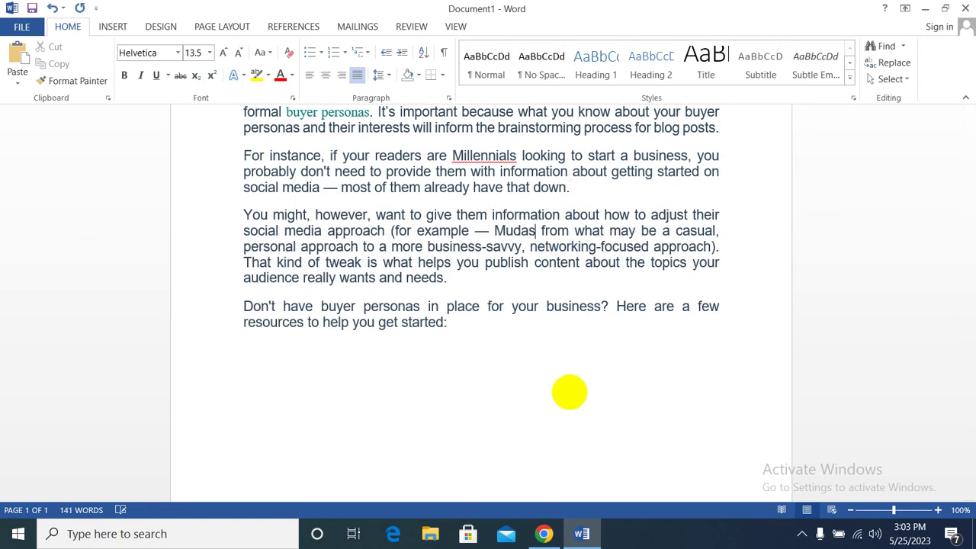
pyautogui.write('sar')
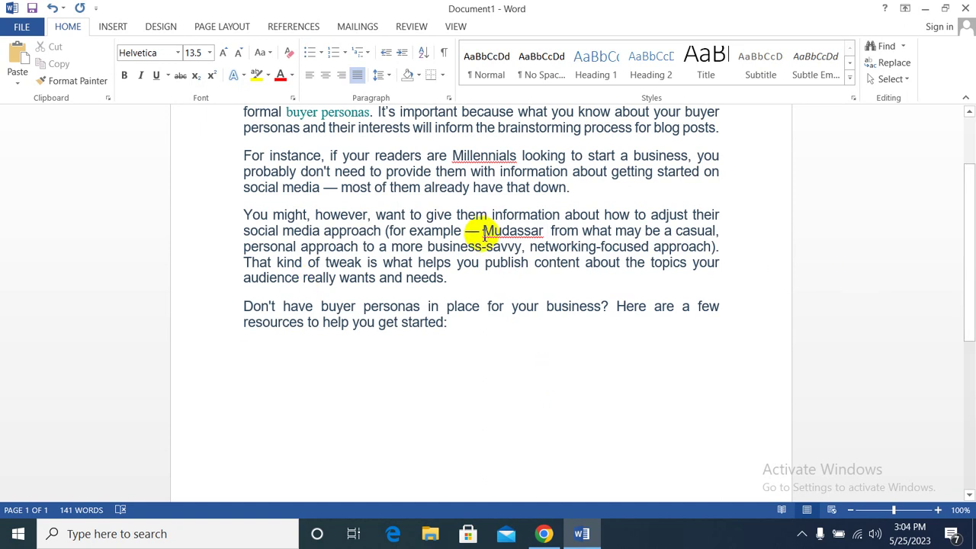
pyautogui.moveTo(483, 231); pyautogui.dragTo(544, 231)
pyautogui.hotkey('ctrl', 'c')
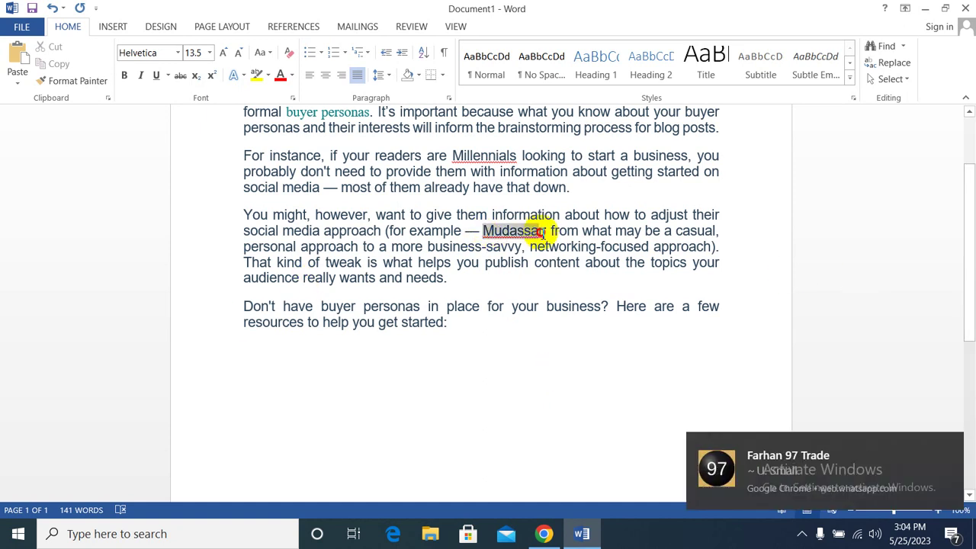
pyautogui.click(424, 311)
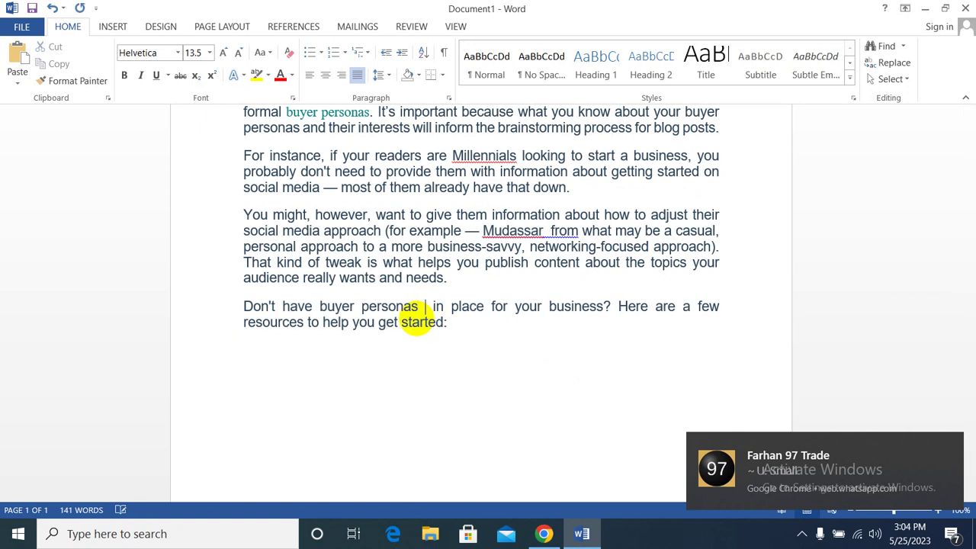
pyautogui.hotkey('ctrl', 'v')
pyautogui.scroll(3, 423, 274)
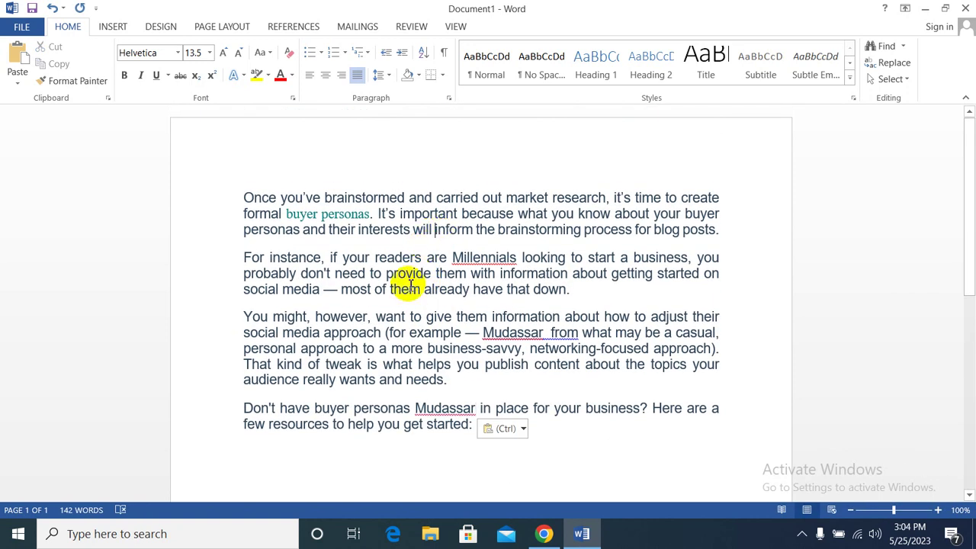
pyautogui.hotkey('ctrl', 'v')
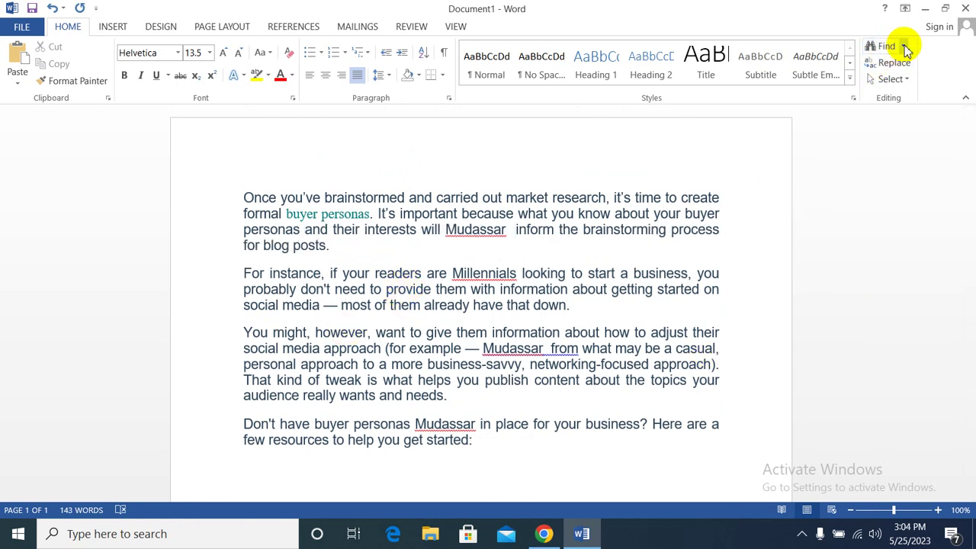
# Step: Search for the name in Advanced Find, stepping through its three occurrences, then go to Replace
pyautogui.click(903, 46)
pyautogui.click(901, 86)
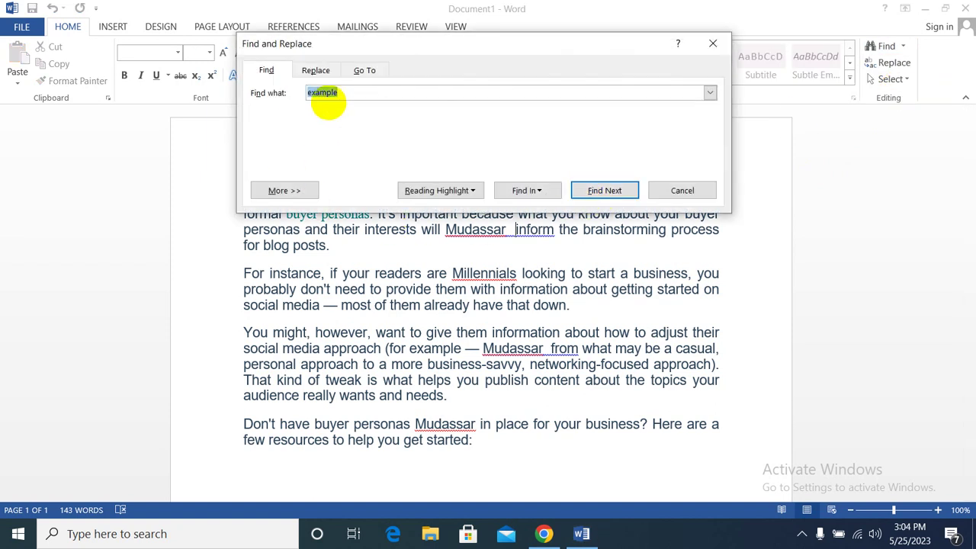
pyautogui.write('Mudassar')
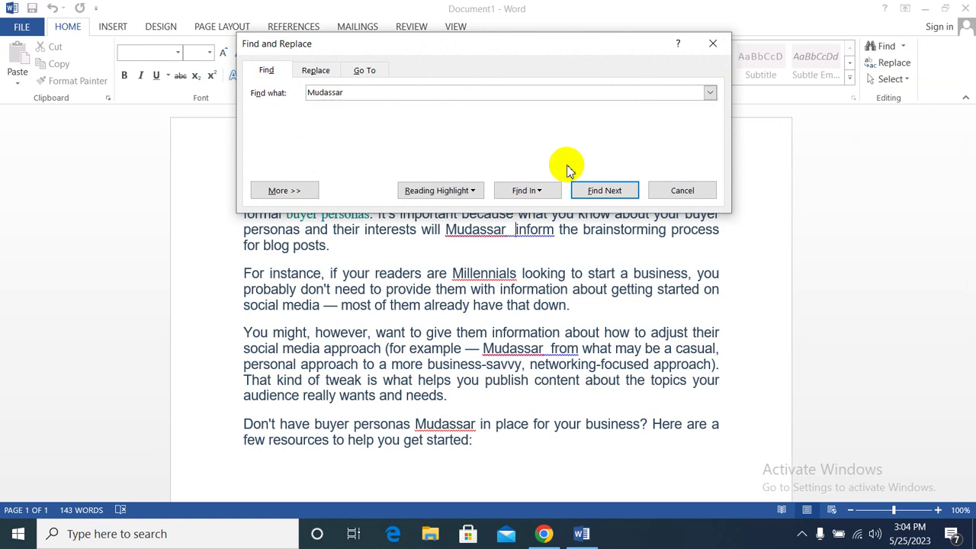
pyautogui.click(604, 191)
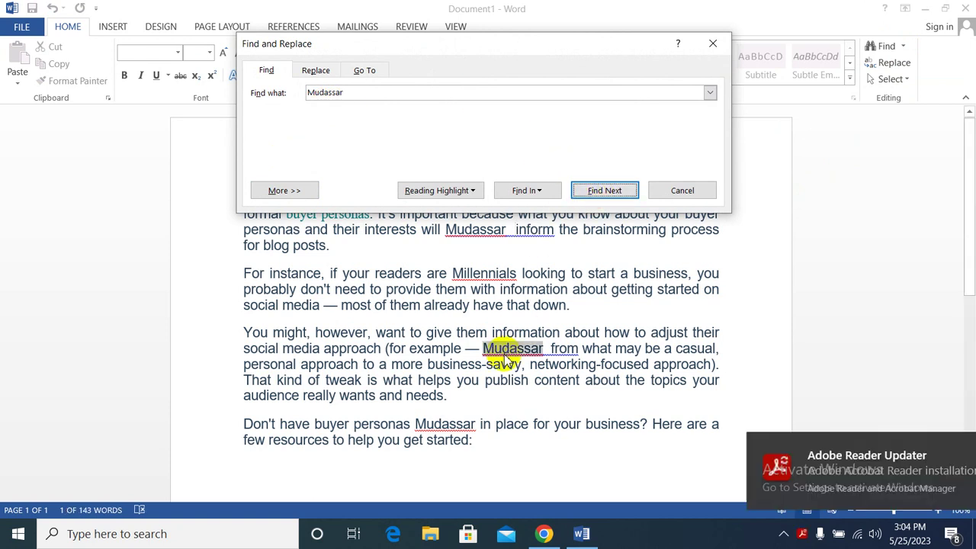
pyautogui.click(610, 194)
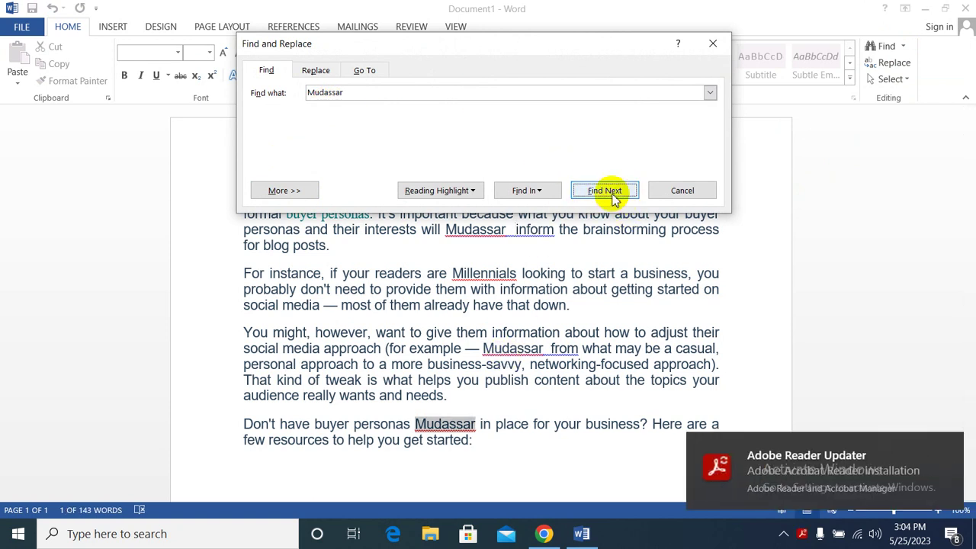
pyautogui.click(613, 195)
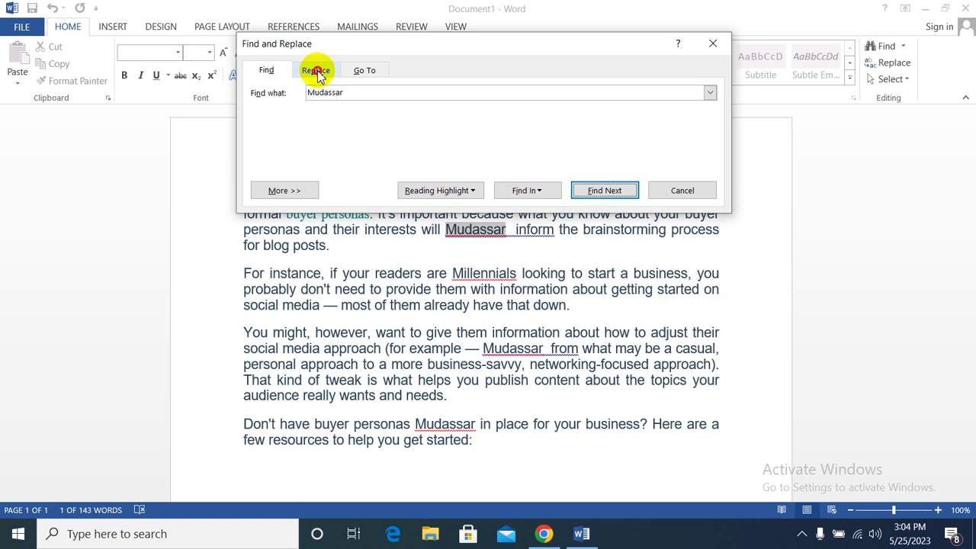
pyautogui.click(316, 73)
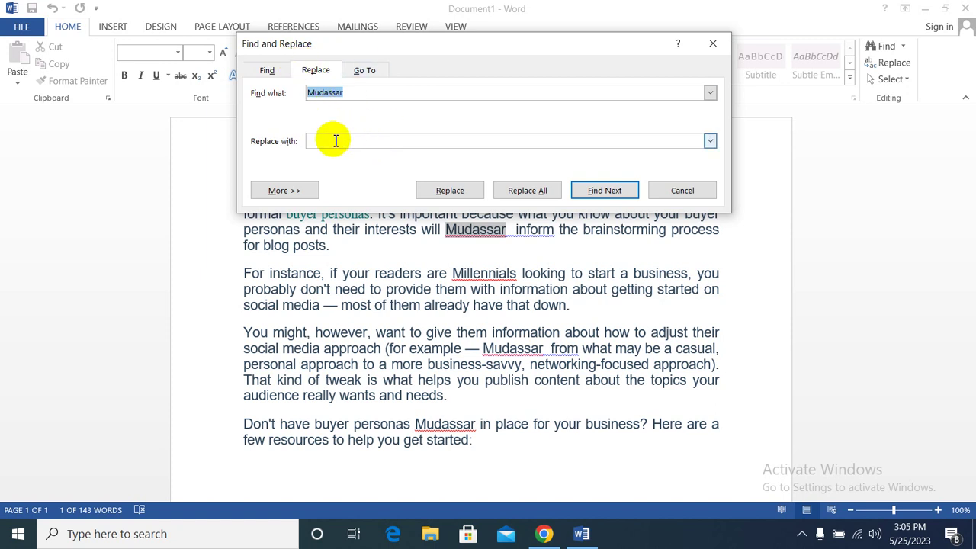
# Step: Replace all three occurrences of the name with another name and close the dialog
pyautogui.click(335, 140)
pyautogui.write('Ahmed')
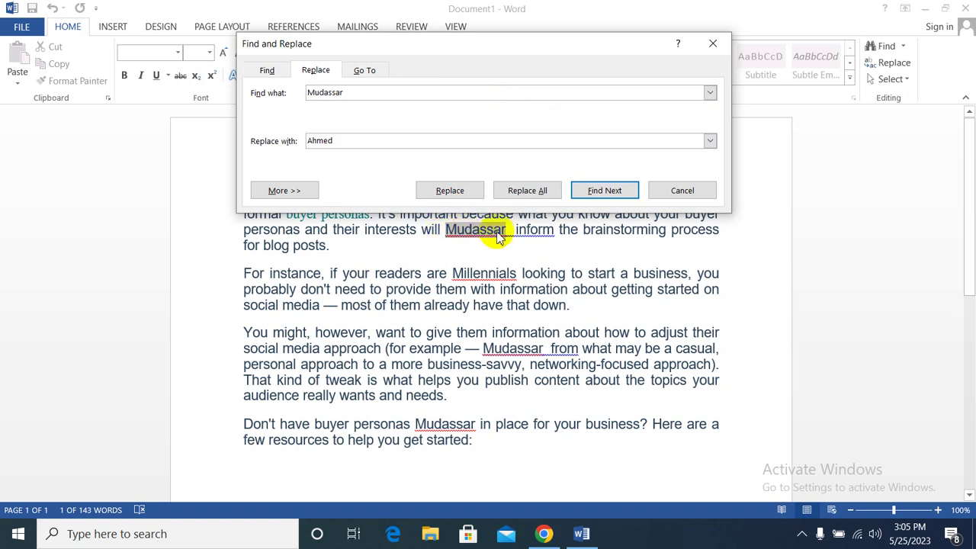
pyautogui.click(527, 194)
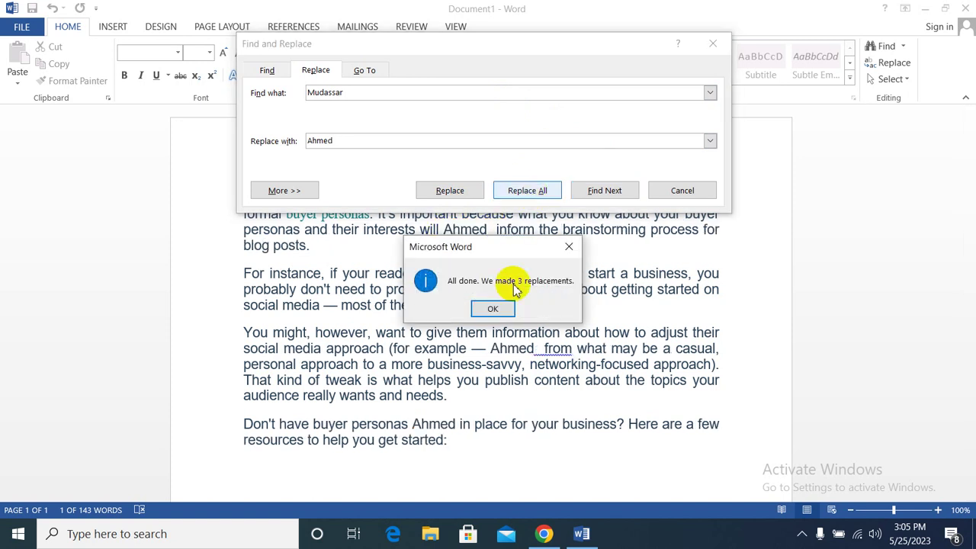
pyautogui.click(494, 308)
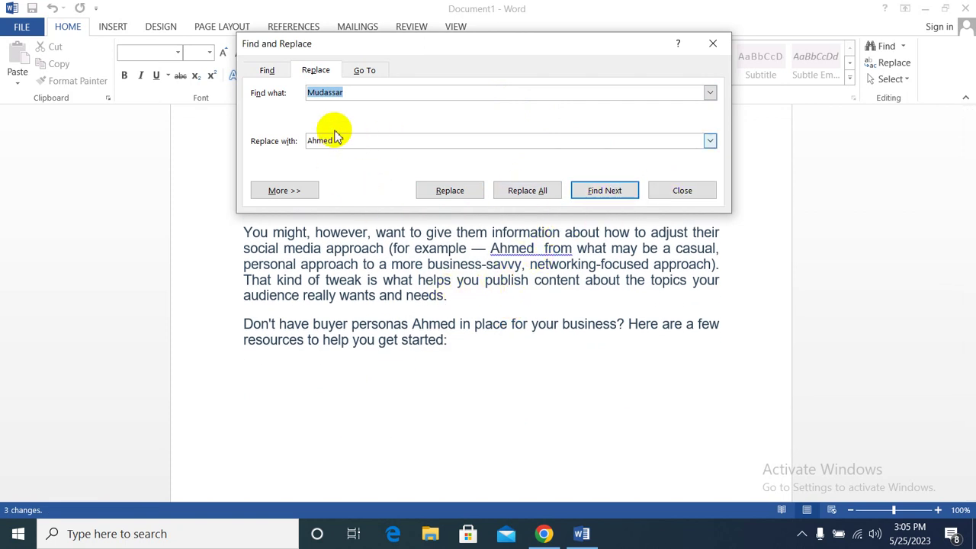
pyautogui.click(675, 195)
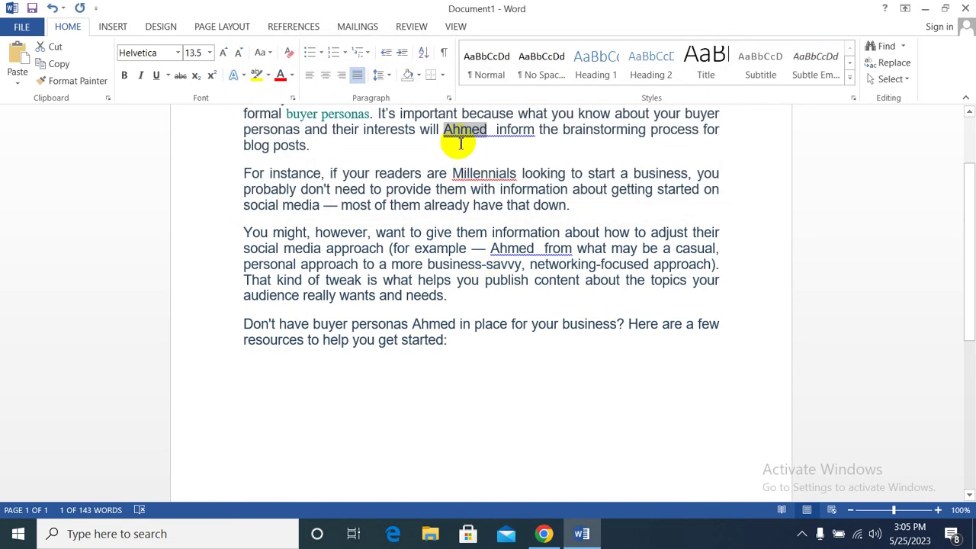
# Step: Select the replaced names, try Go To page 800, then open the Select dropdown
pyautogui.doubleClick(503, 249)
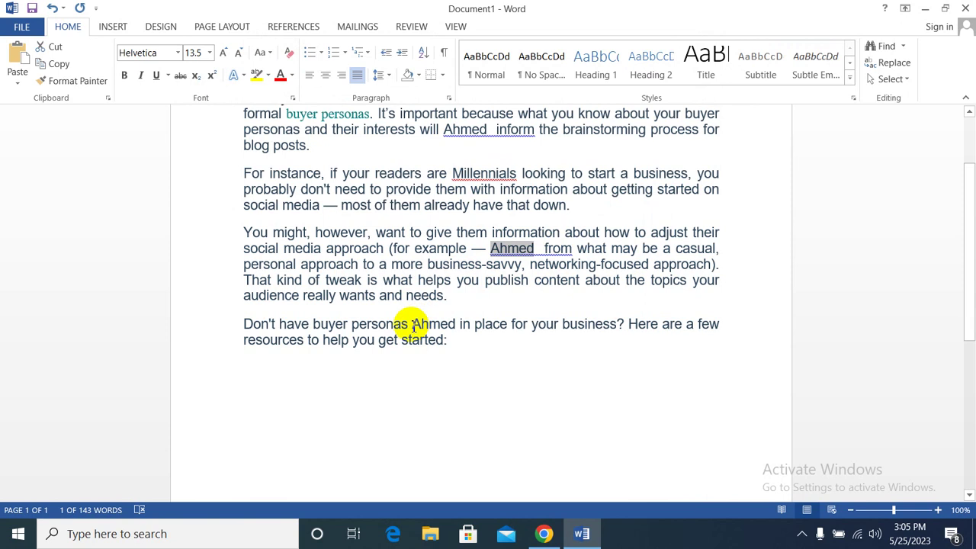
pyautogui.moveTo(413, 325); pyautogui.dragTo(455, 324)
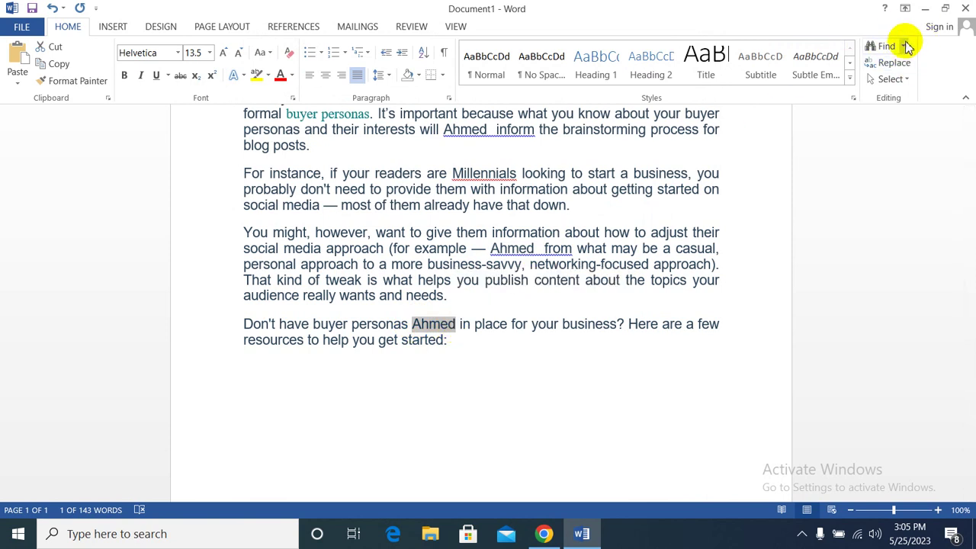
pyautogui.click(907, 48)
pyautogui.click(894, 100)
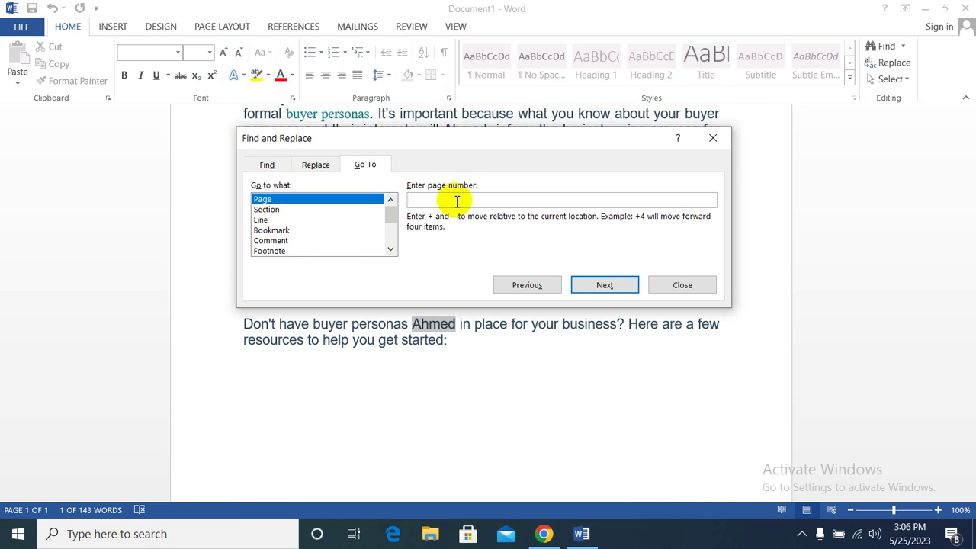
pyautogui.write('800')
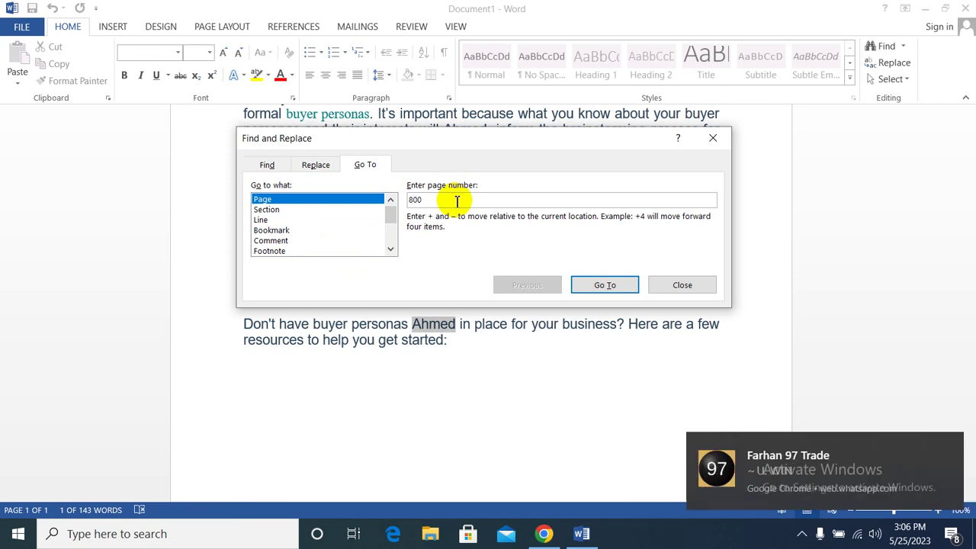
pyautogui.click(682, 285)
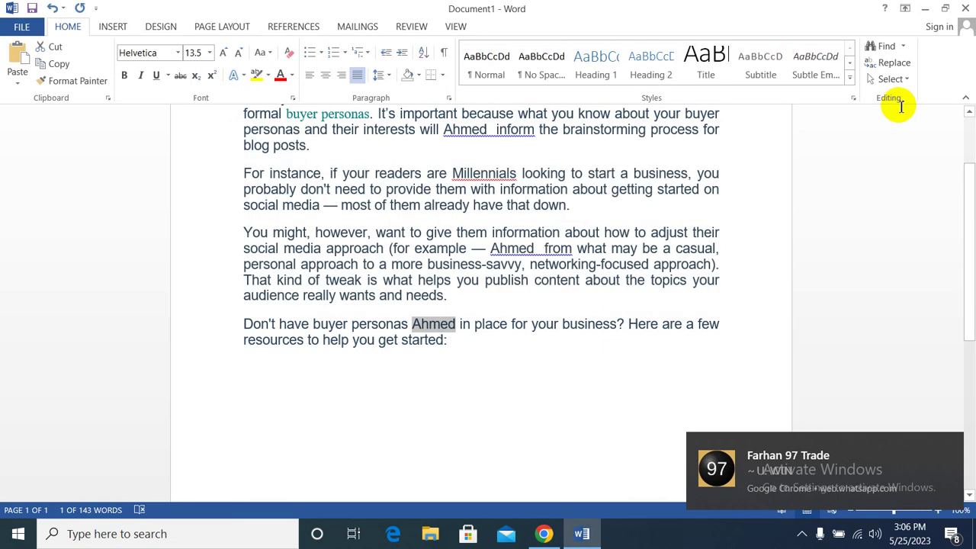
pyautogui.click(907, 82)
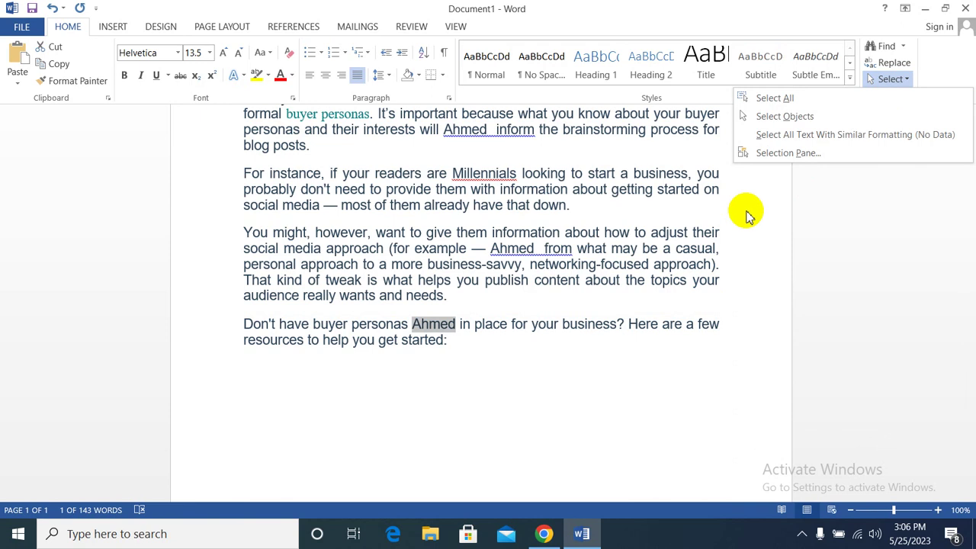
pyautogui.click(568, 242)
pyautogui.scroll(3, 541, 242)
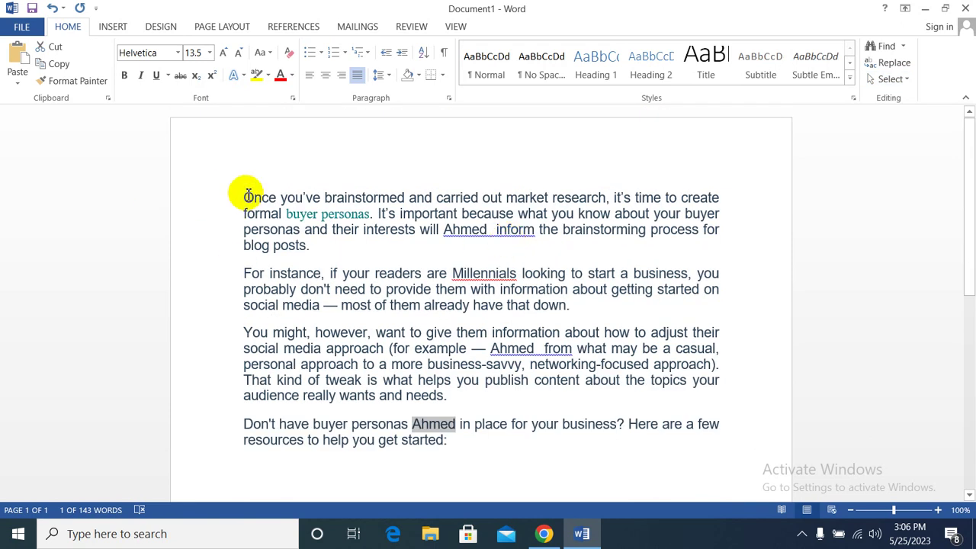
pyautogui.moveTo(247, 196)
pyautogui.mouseDown()
pyautogui.moveTo(536, 186)
pyautogui.moveTo(494, 193)
pyautogui.mouseUp()
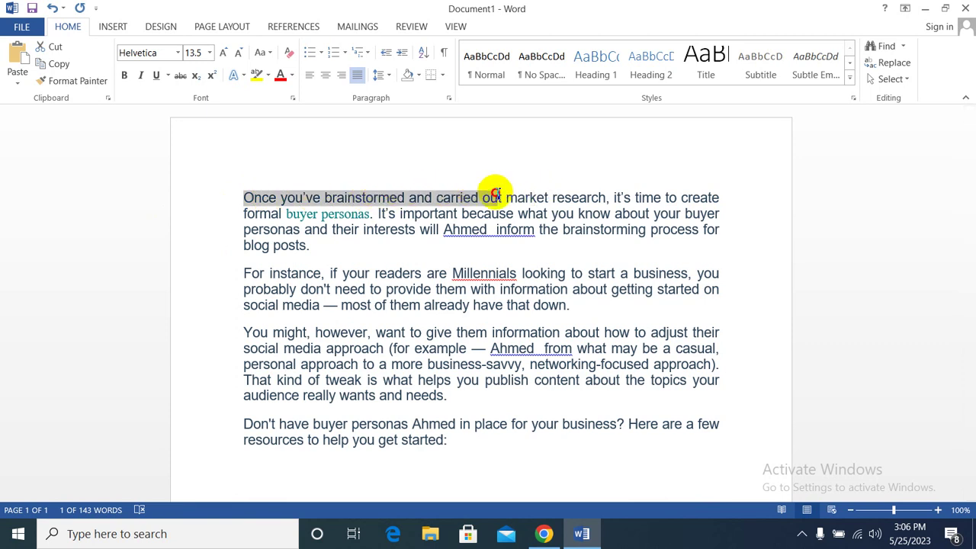
pyautogui.moveTo(494, 193); pyautogui.dragTo(662, 400)
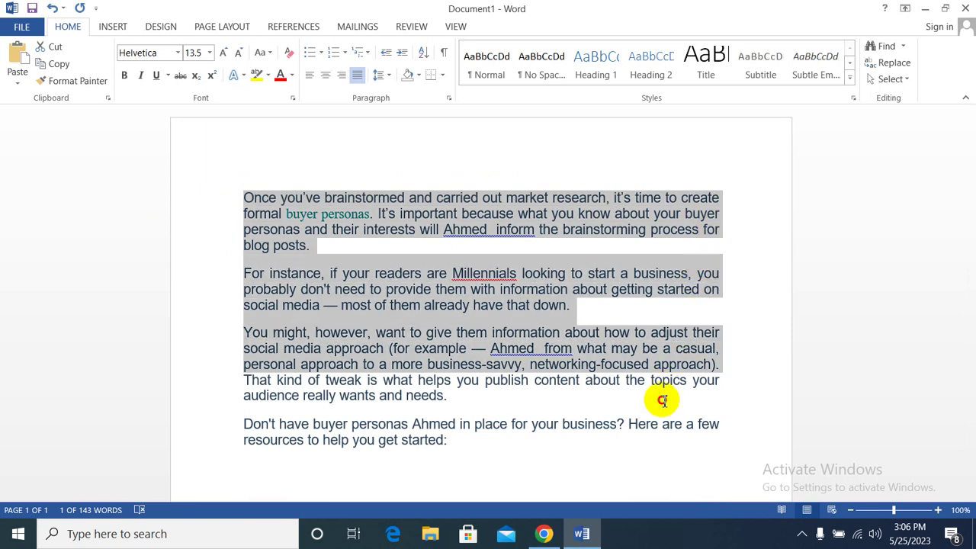
pyautogui.moveTo(663, 400); pyautogui.dragTo(623, 198)
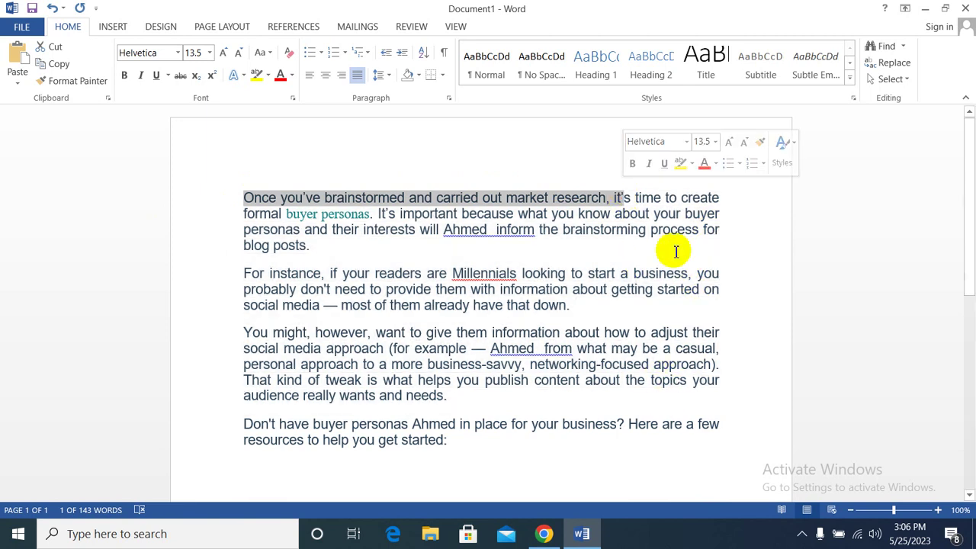
pyautogui.click(659, 209)
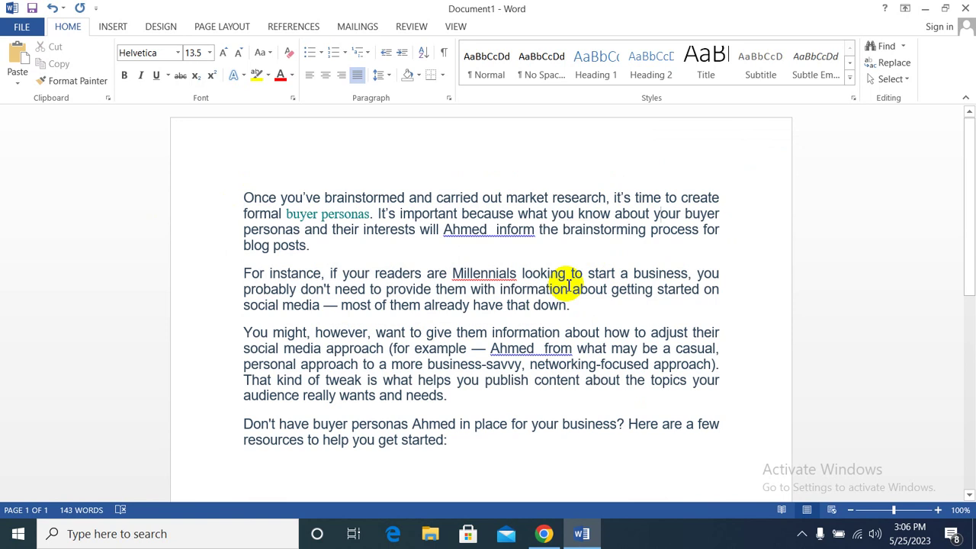
pyautogui.hotkey('ctrl', 'a')
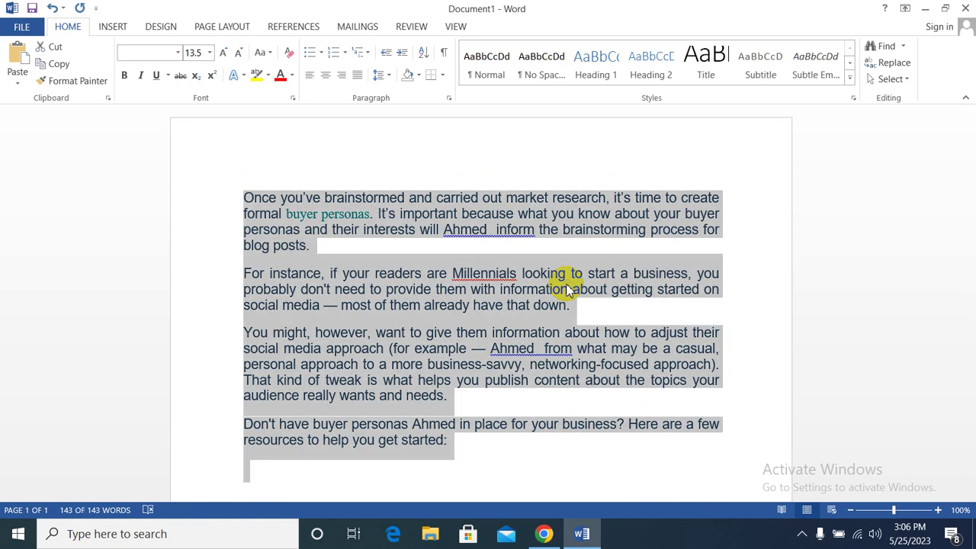
pyautogui.click(577, 311)
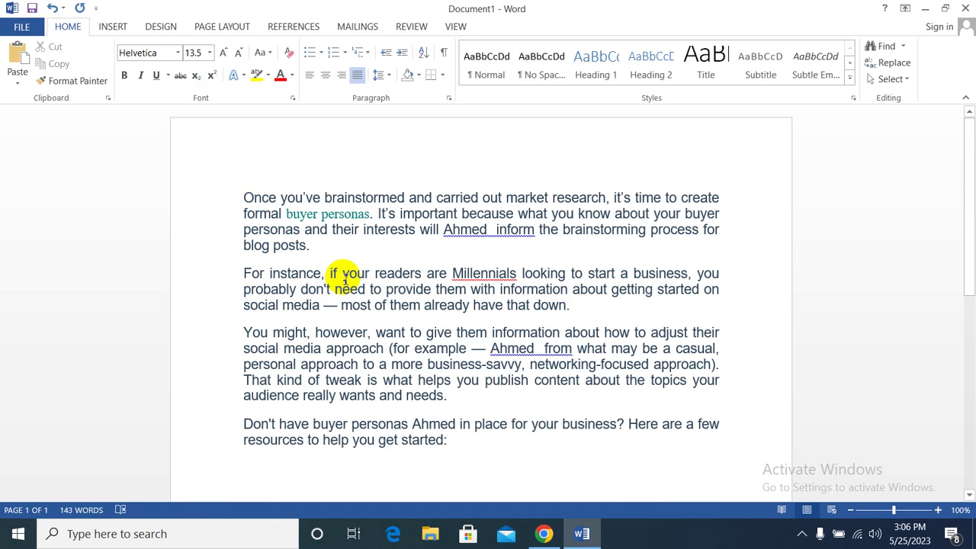
pyautogui.click(342, 274)
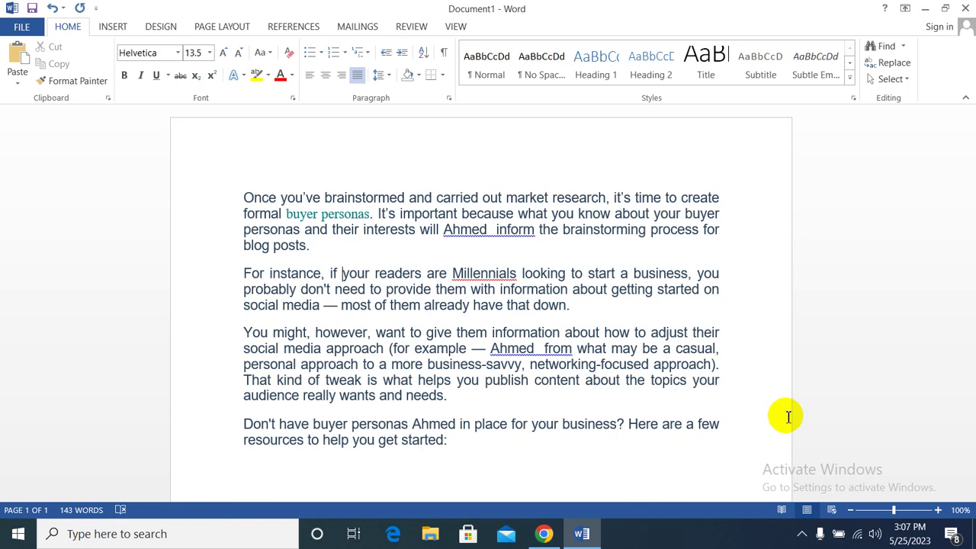
pyautogui.hotkey('shift', 'Right')
pyautogui.hotkey('shift', 'Right')
pyautogui.hotkey('shift', 'Right')
pyautogui.hotkey('shift', 'Right')
pyautogui.hotkey('shift', 'Right')
pyautogui.hotkey('shift', 'Right')
pyautogui.hotkey('shift', 'Right')
pyautogui.hotkey('shift', 'Right')
pyautogui.hotkey('shift', 'Right')
pyautogui.hotkey('shift', 'Right')
pyautogui.hotkey('shift', 'Right')
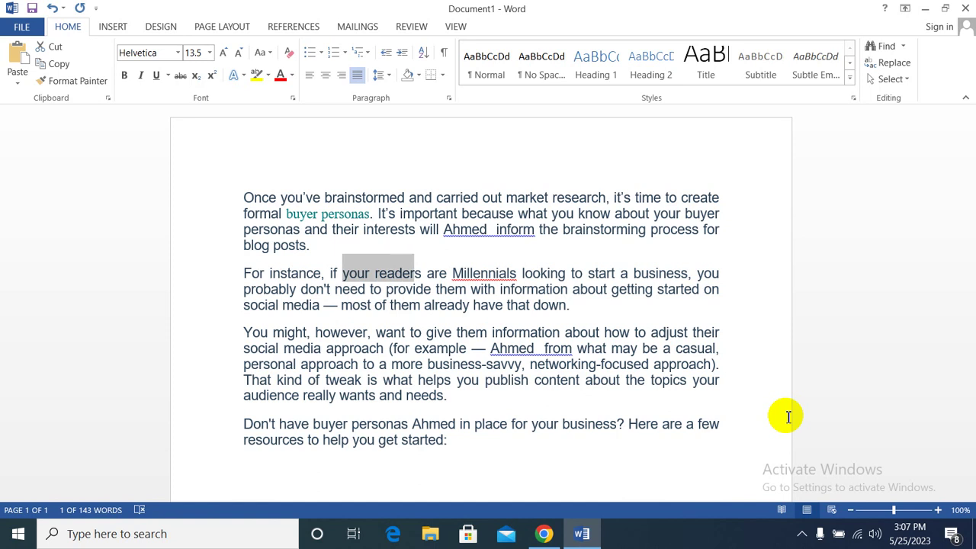
pyautogui.hotkey('shift', 'Right')
pyautogui.hotkey('shift', 'Right')
pyautogui.hotkey('shift', 'Right')
pyautogui.hotkey('shift', 'Right')
pyautogui.hotkey('shift', 'Right')
pyautogui.hotkey('shift', 'Right')
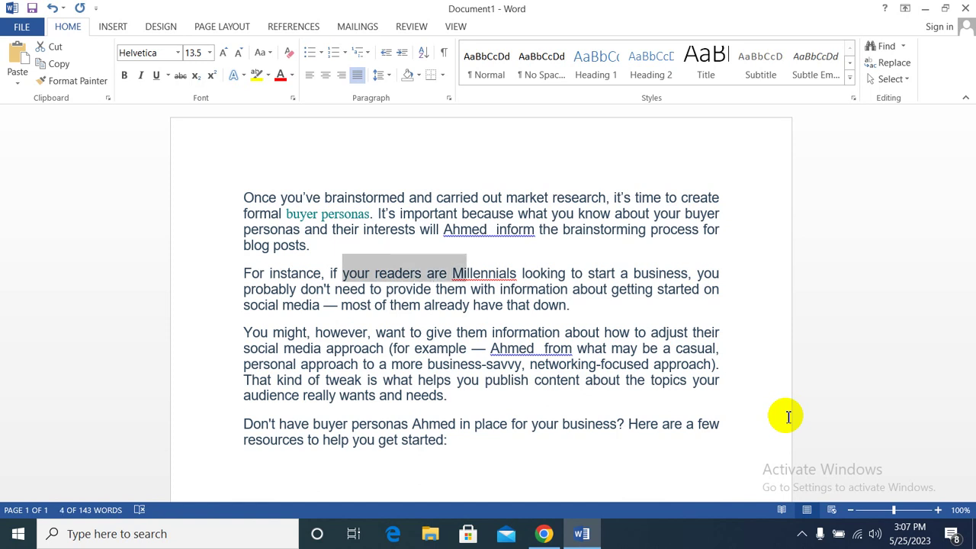
pyautogui.hotkey('shift', 'Left')
pyautogui.hotkey('shift', 'Left')
pyautogui.hotkey('shift', 'Left')
pyautogui.hotkey('shift', 'Left')
pyautogui.hotkey('shift', 'Left')
pyautogui.hotkey('shift', 'Left')
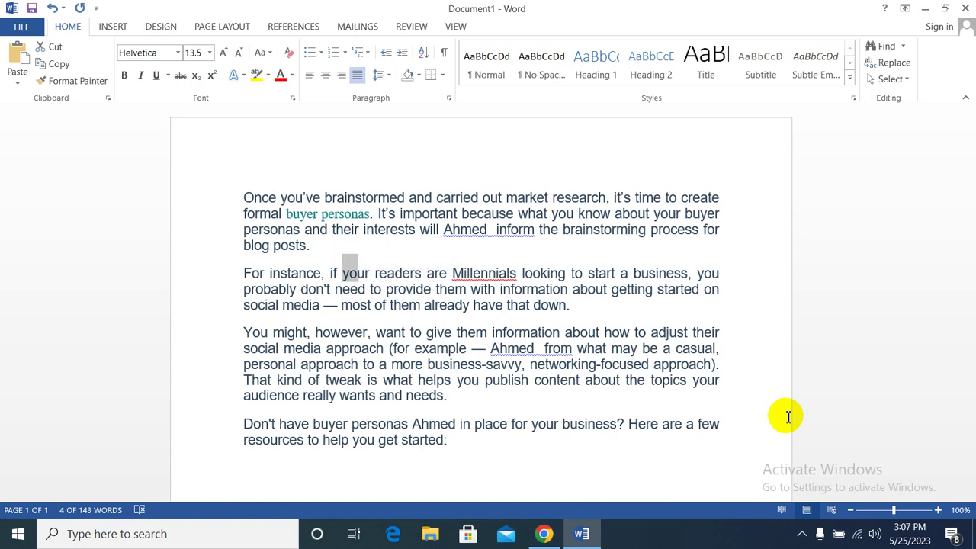
pyautogui.hotkey('shift', 'Left')
pyautogui.hotkey('shift', 'Left')
pyautogui.hotkey('shift', 'Left')
pyautogui.hotkey('shift', 'Left')
pyautogui.hotkey('shift', 'Left')
pyautogui.hotkey('shift', 'Left')
pyautogui.hotkey('shift', 'Left')
pyautogui.hotkey('shift', 'Left')
pyautogui.hotkey('shift', 'Left')
pyautogui.hotkey('shift', 'Left')
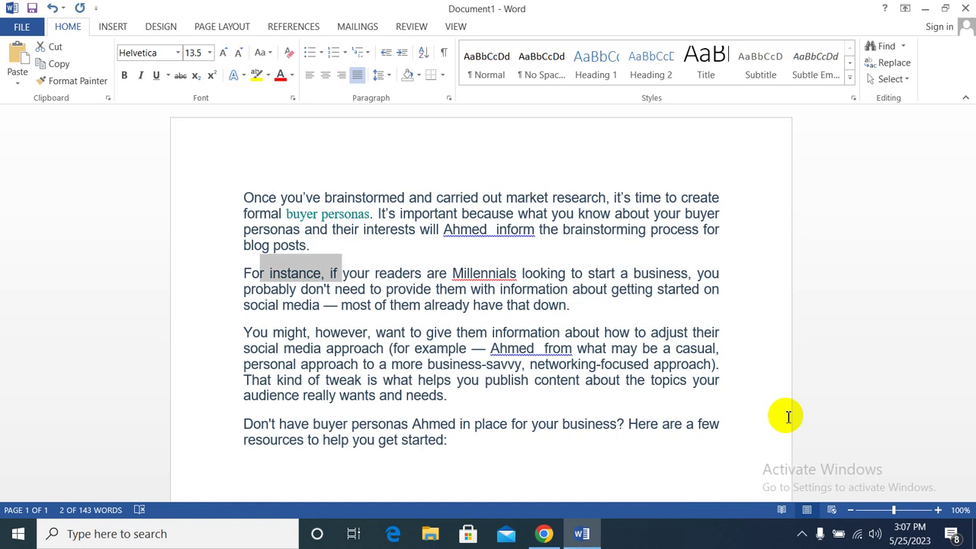
pyautogui.hotkey('shift', 'Right')
pyautogui.hotkey('shift', 'Right')
pyautogui.hotkey('shift', 'Right')
pyautogui.hotkey('shift', 'Right')
pyautogui.hotkey('shift', 'Right')
pyautogui.hotkey('shift', 'Right')
pyautogui.hotkey('shift', 'Right')
pyautogui.hotkey('shift', 'Right')
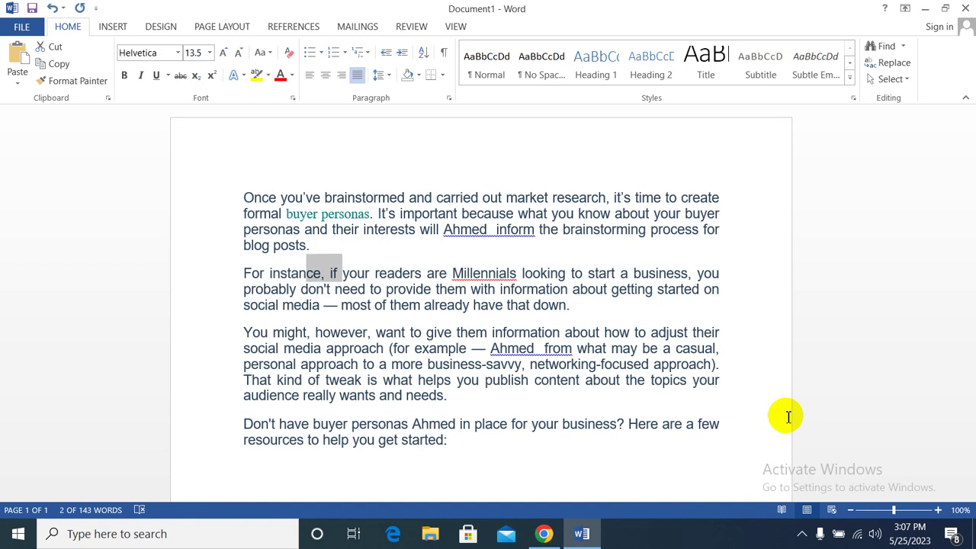
pyautogui.hotkey('shift', 'Right')
pyautogui.hotkey('shift', 'Left')
pyautogui.hotkey('shift', 'Left')
pyautogui.hotkey('shift', 'Left')
pyautogui.hotkey('shift', 'Up')
pyautogui.hotkey('shift', 'Up')
pyautogui.hotkey('shift', 'Up')
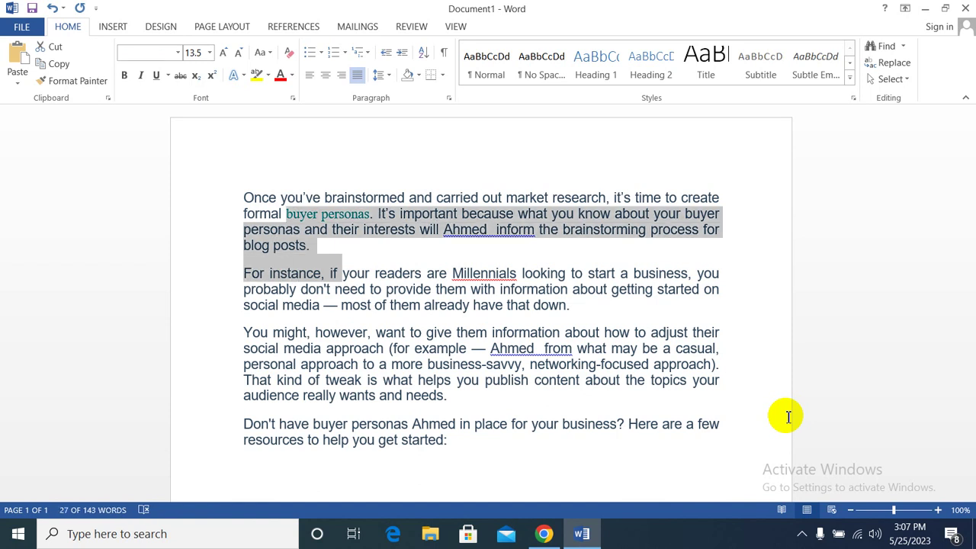
pyautogui.hotkey('shift', 'Down')
pyautogui.hotkey('shift', 'Down')
pyautogui.hotkey('shift', 'Down')
pyautogui.hotkey('shift', 'Down')
pyautogui.hotkey('shift', 'Down')
pyautogui.hotkey('shift', 'Down')
pyautogui.hotkey('shift', 'Down')
pyautogui.hotkey('shift', 'Down')
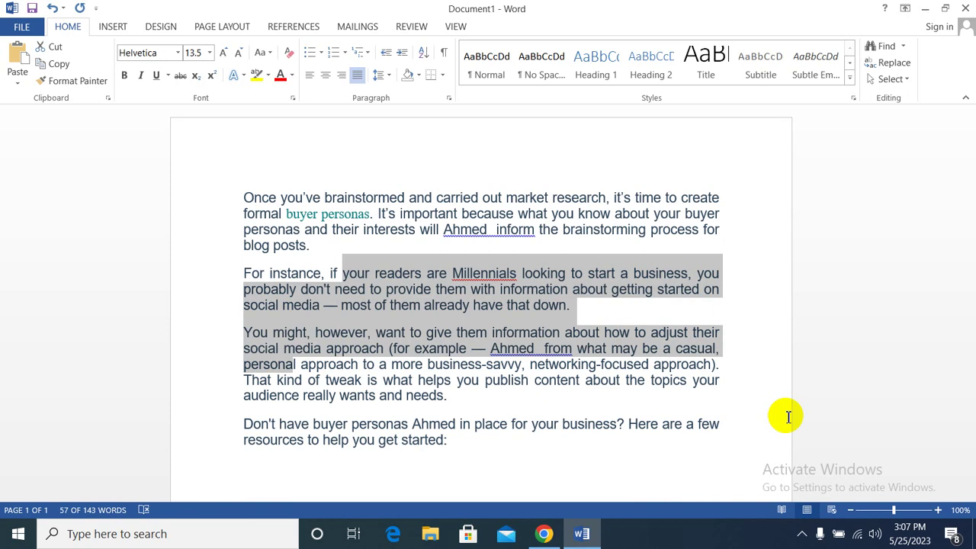
pyautogui.click(466, 407)
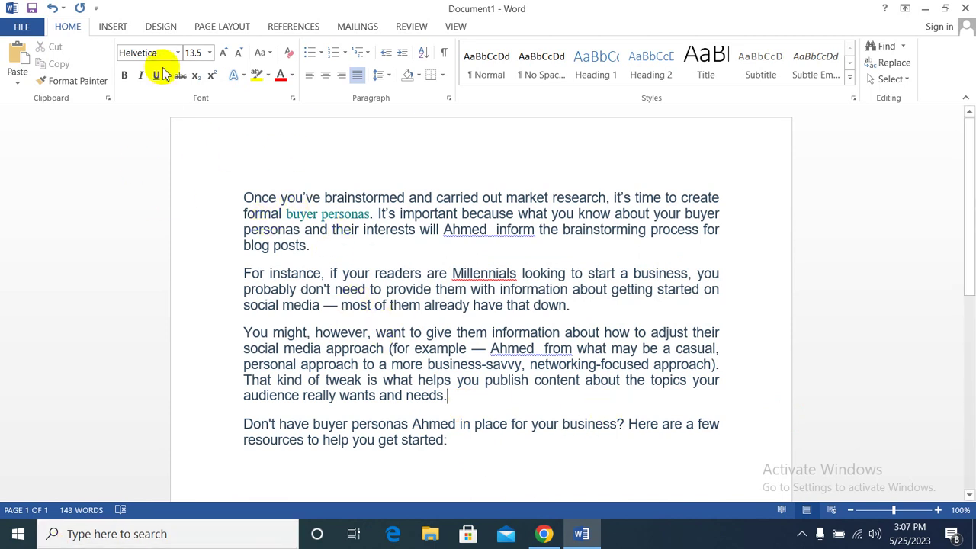
# Step: Insert a built-in cover page design, scroll to view it, then undo it
pyautogui.click(114, 28)
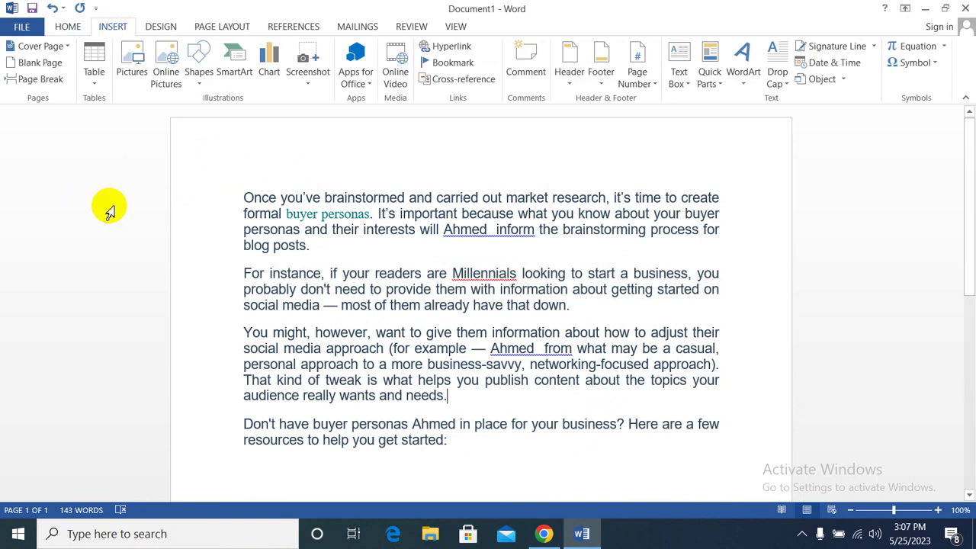
pyautogui.click(67, 47)
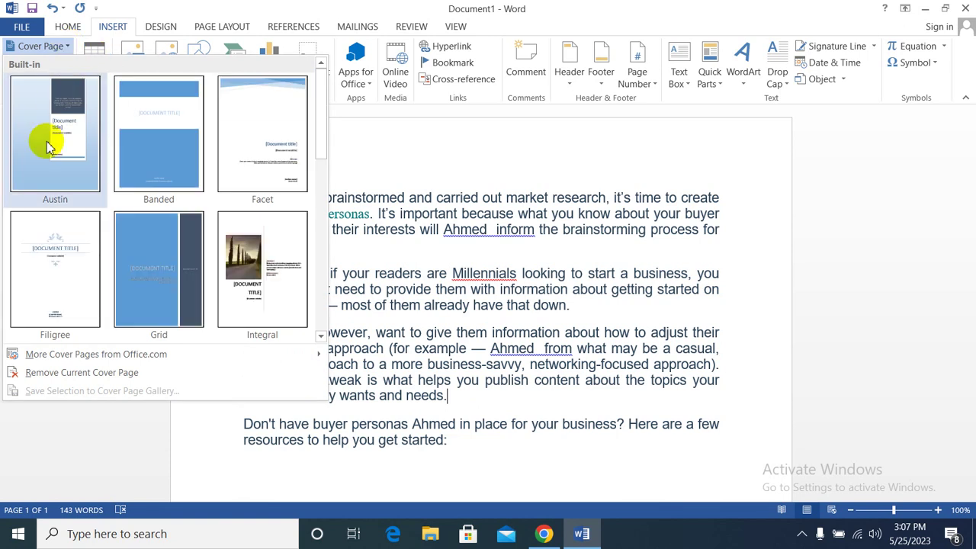
pyautogui.click(236, 147)
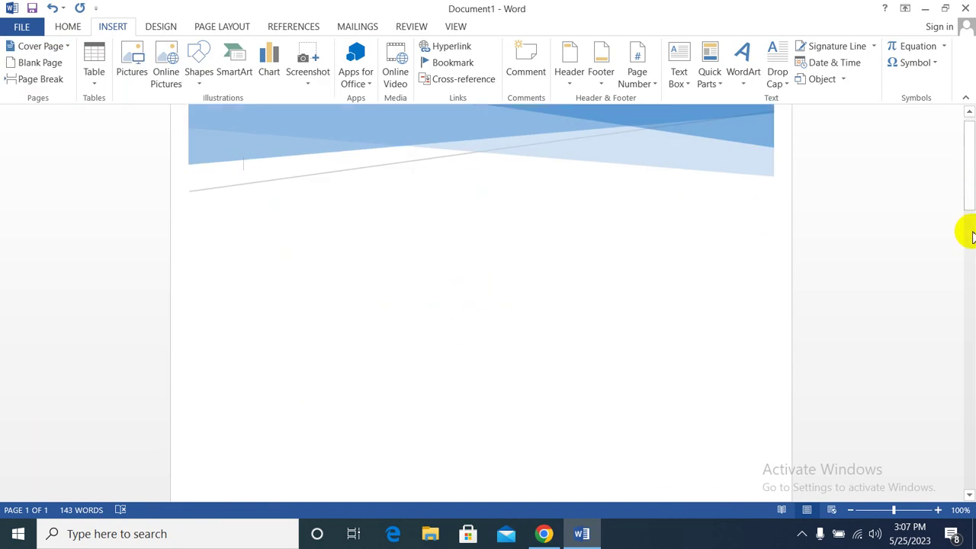
pyautogui.moveTo(966, 185)
pyautogui.mouseDown()
pyautogui.moveTo(971, 352)
pyautogui.moveTo(953, 164)
pyautogui.mouseUp()
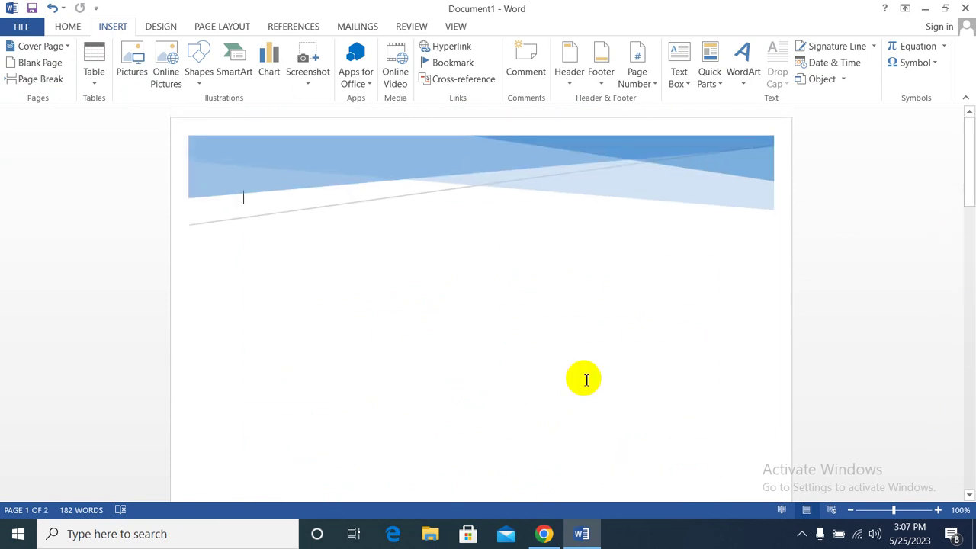
pyautogui.hotkey('ctrl', 'z')
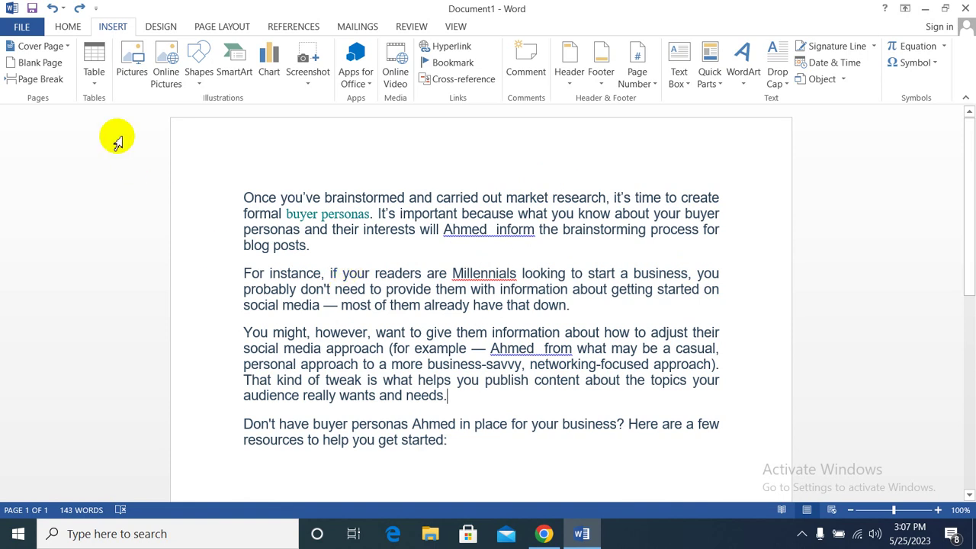
pyautogui.click(44, 81)
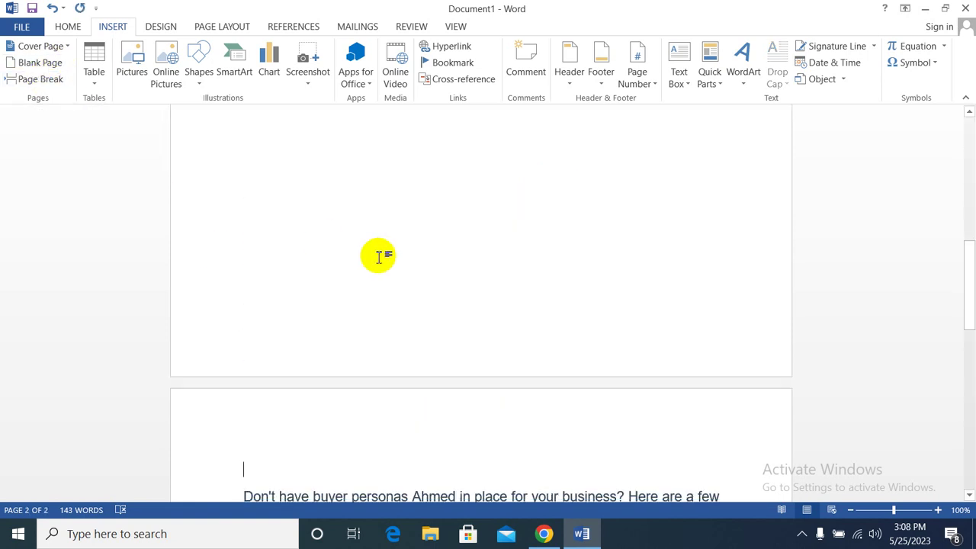
pyautogui.scroll(10, 377, 255)
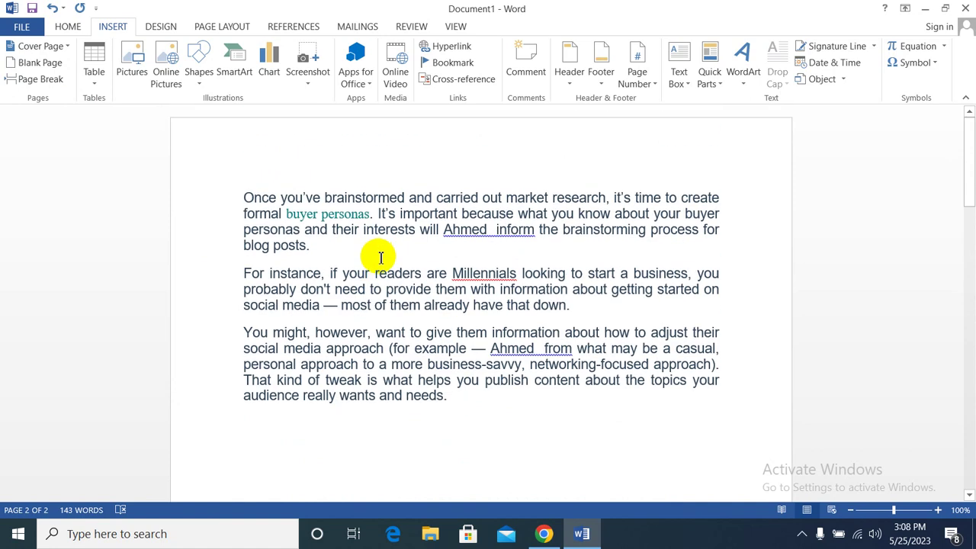
pyautogui.scroll(-4, 380, 258)
pyautogui.scroll(-5, 405, 269)
pyautogui.scroll(-5, 412, 277)
pyautogui.scroll(-5, 414, 281)
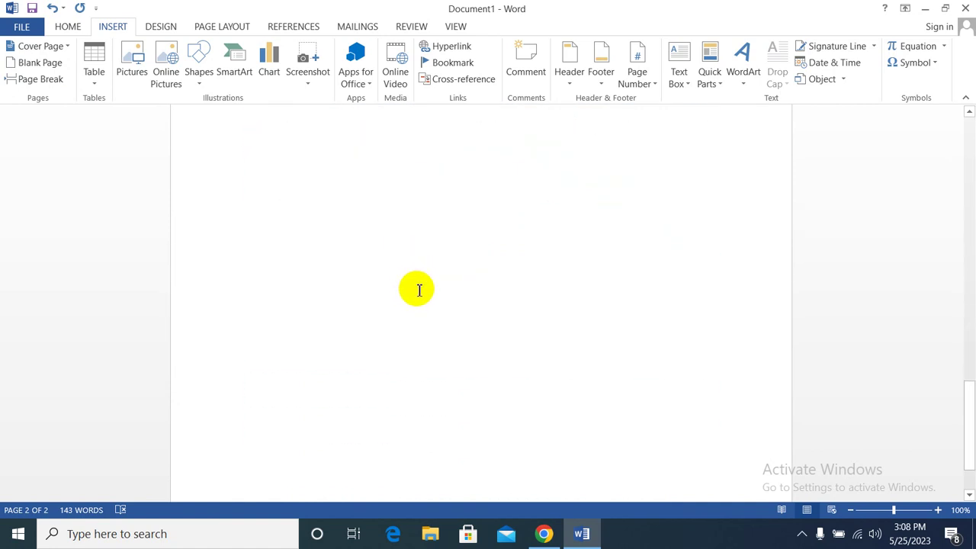
pyautogui.scroll(3, 442, 326)
pyautogui.scroll(5, 388, 275)
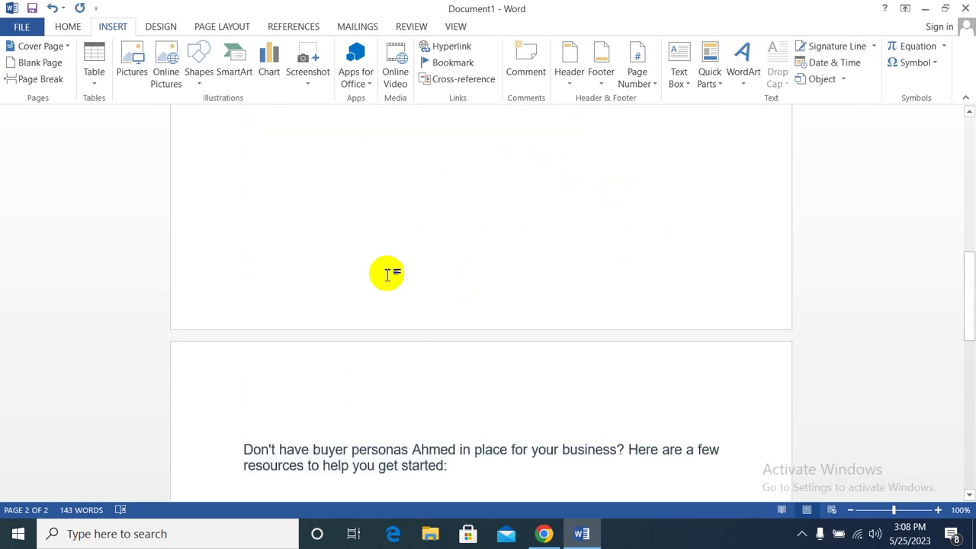
pyautogui.scroll(5, 381, 279)
pyautogui.scroll(1, 374, 283)
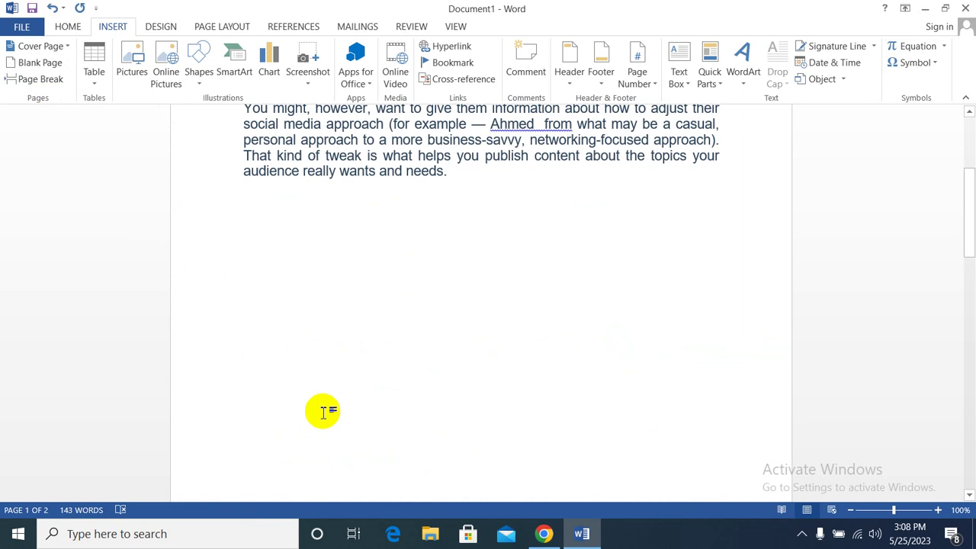
pyautogui.press('Delete')
pyautogui.press('Delete')
pyautogui.press('Delete')
pyautogui.scroll(3, 374, 435)
pyautogui.scroll(2, 374, 372)
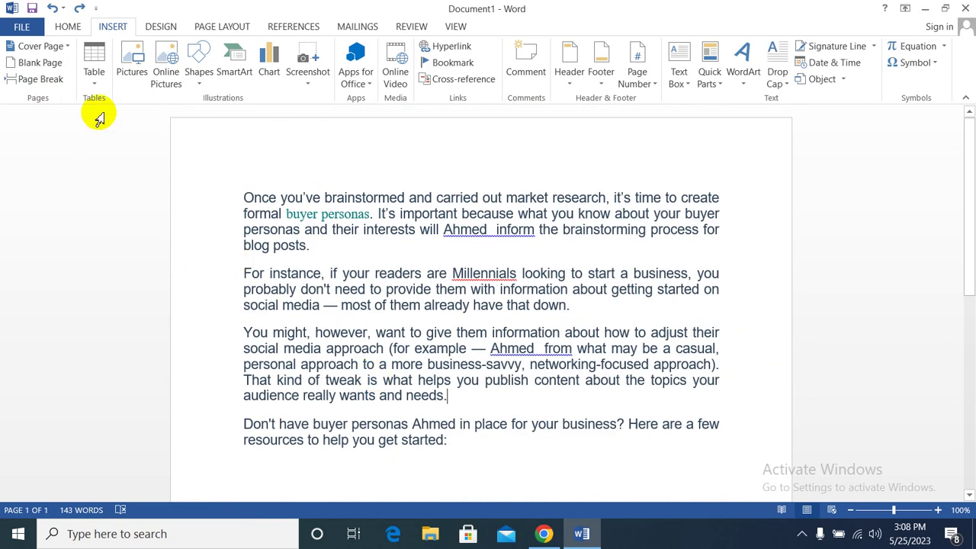
pyautogui.click(96, 90)
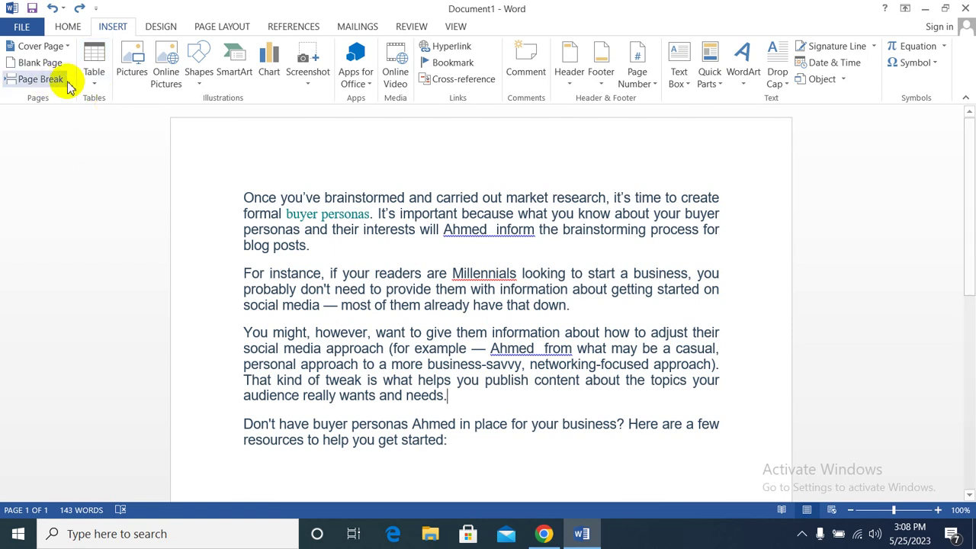
# Step: Add a new empty line after 'resources to help you get started:'
pyautogui.click(90, 87)
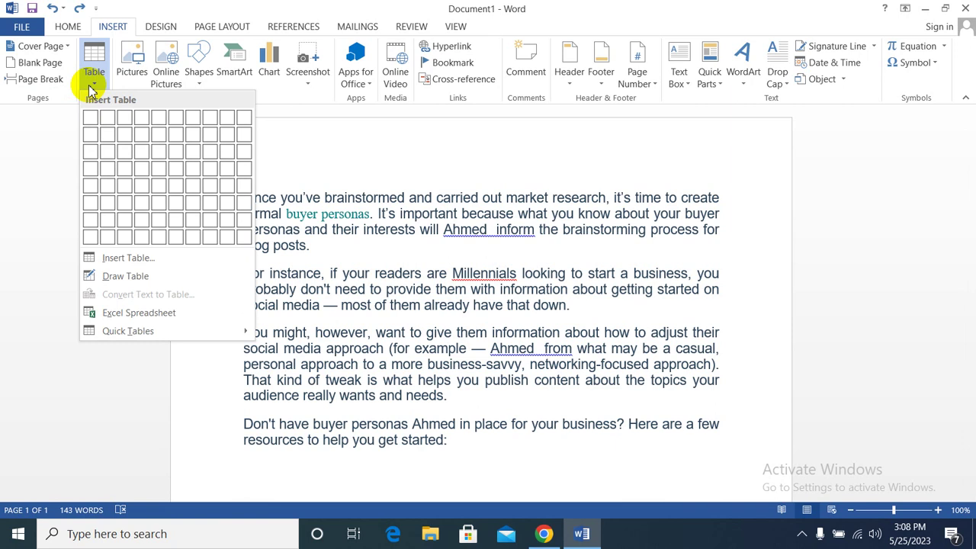
pyautogui.click(455, 442)
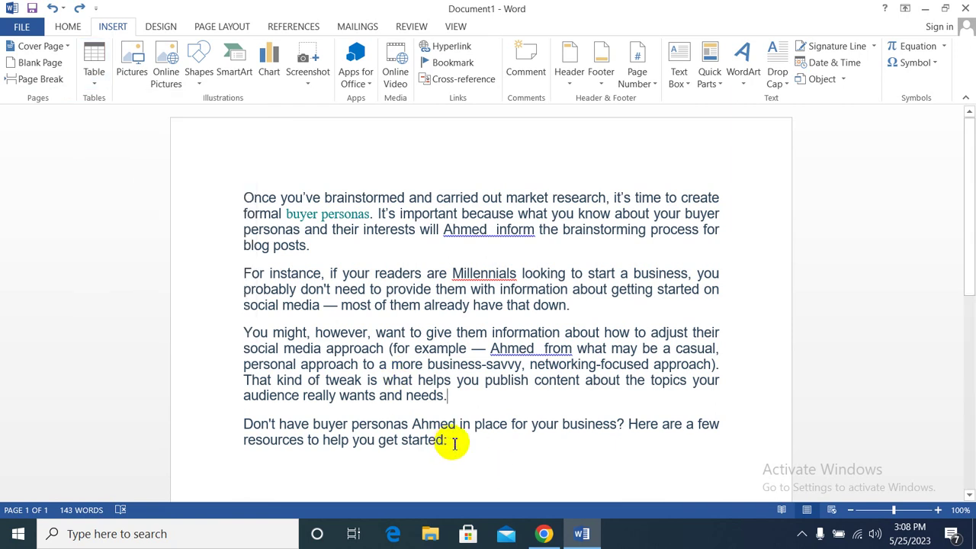
pyautogui.press('Return')
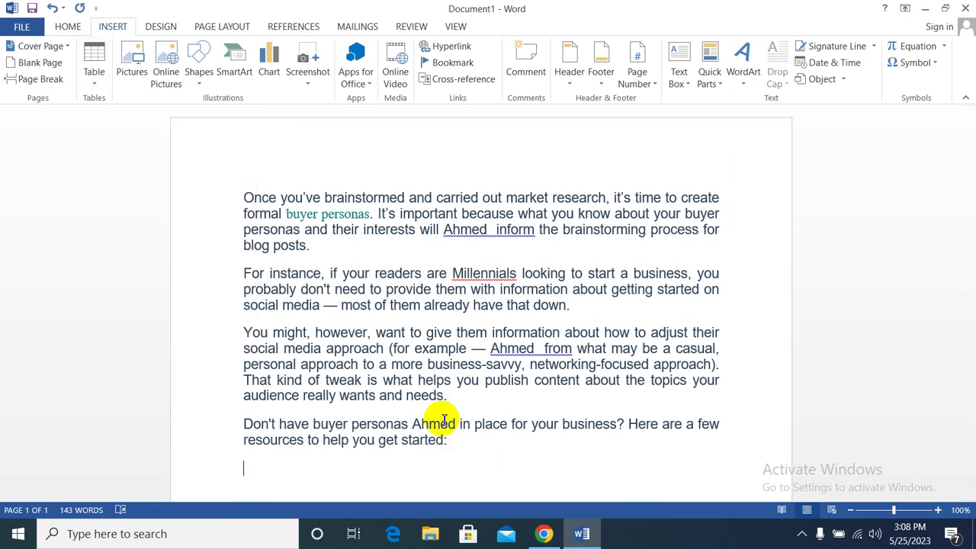
pyautogui.scroll(-3, 438, 413)
pyautogui.scroll(-2, 438, 412)
pyautogui.scroll(-2, 438, 412)
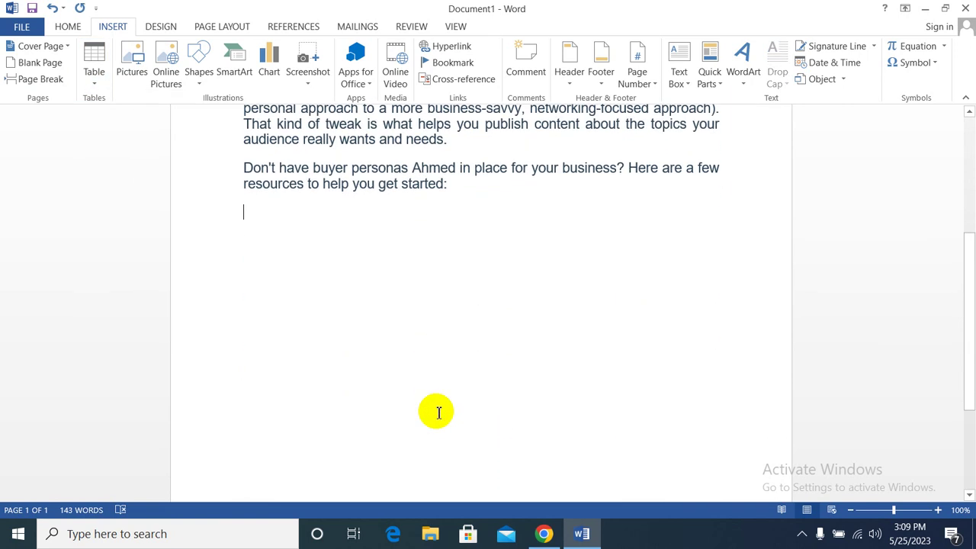
pyautogui.scroll(-1, 439, 412)
pyautogui.scroll(-1, 438, 412)
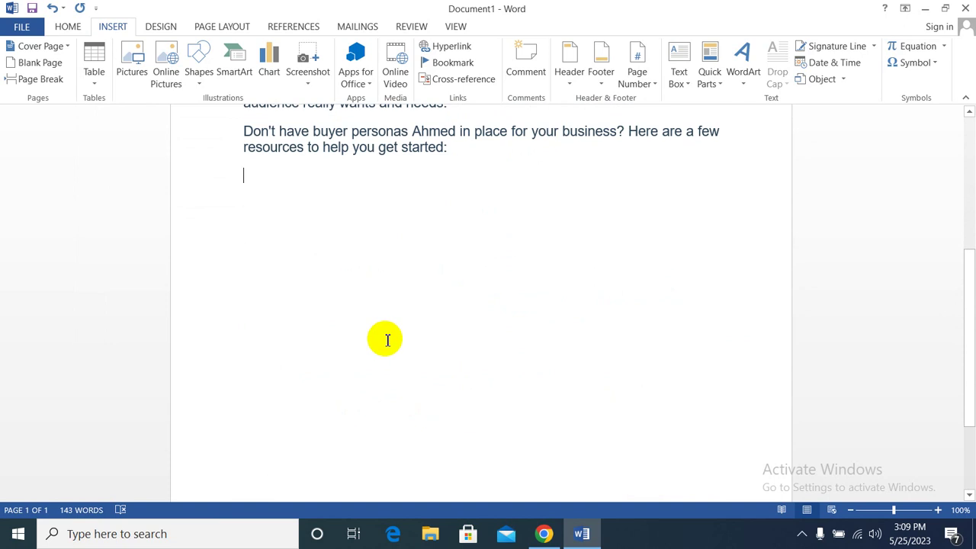
# Step: Insert a 5-column, 5-row table through the Insert Table dialog
pyautogui.click(99, 85)
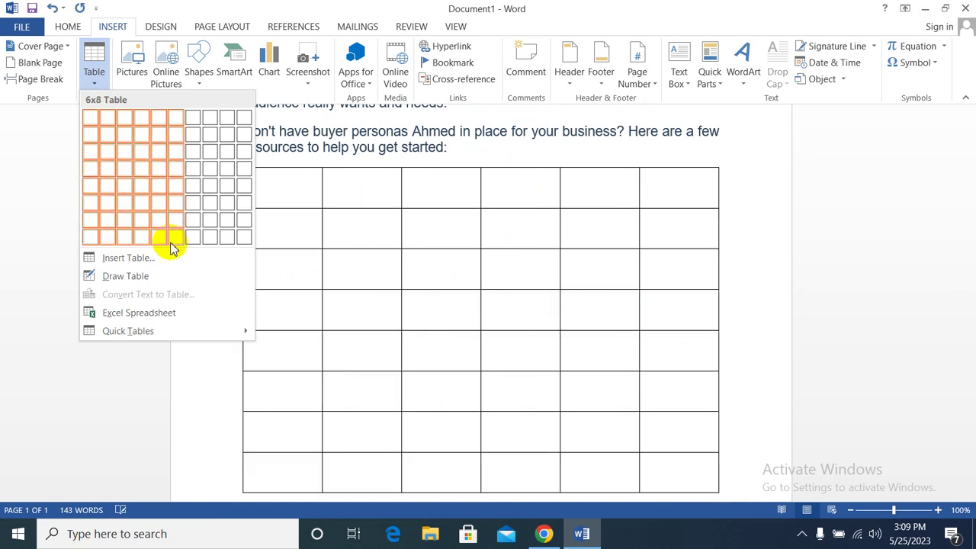
pyautogui.click(120, 259)
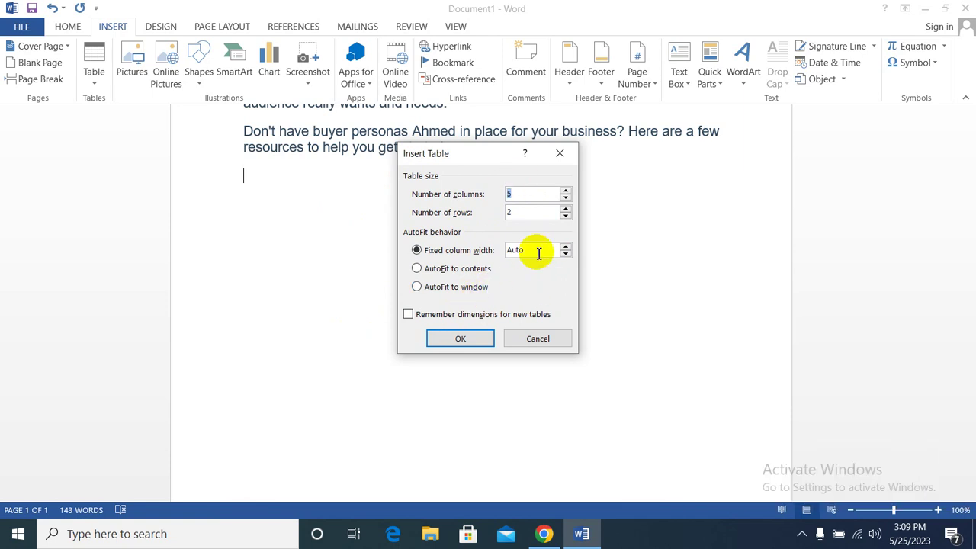
pyautogui.doubleClick(516, 212)
pyautogui.write('5')
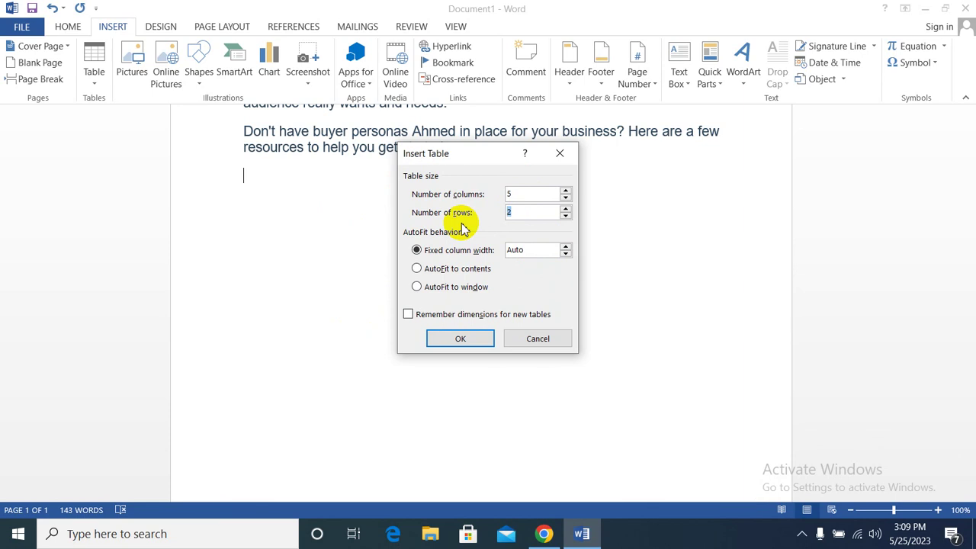
pyautogui.click(461, 340)
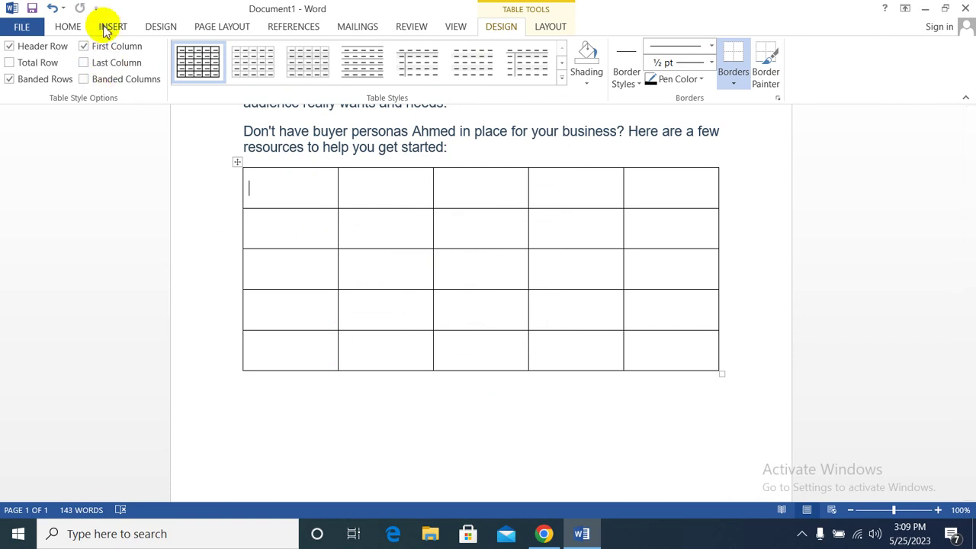
# Step: Draw a new table box below the 5-by-5 grid with the Draw Table pen
pyautogui.click(111, 26)
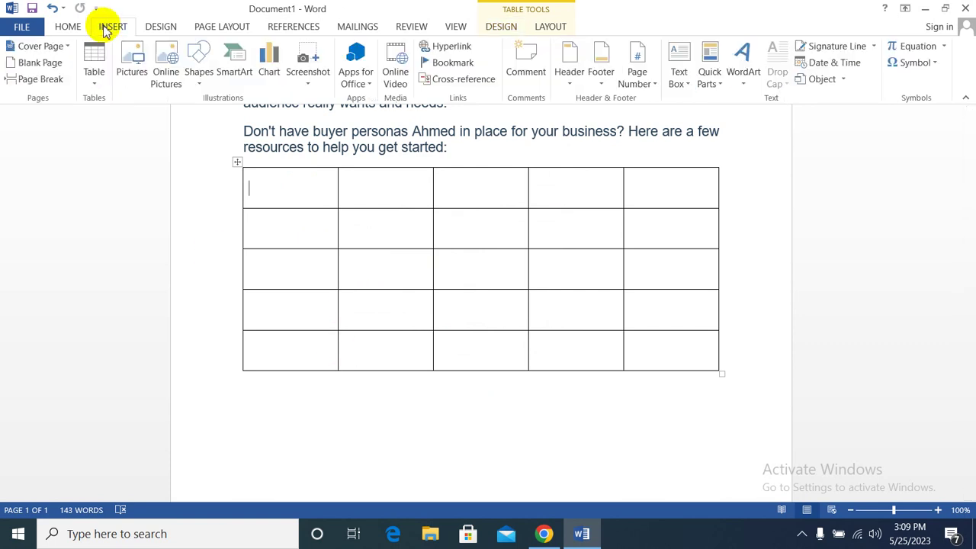
pyautogui.click(94, 86)
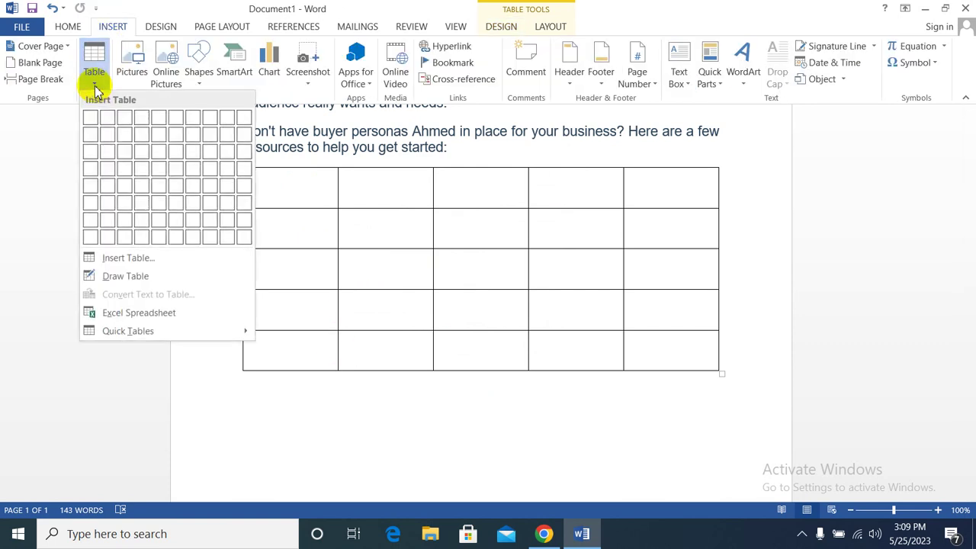
pyautogui.click(122, 277)
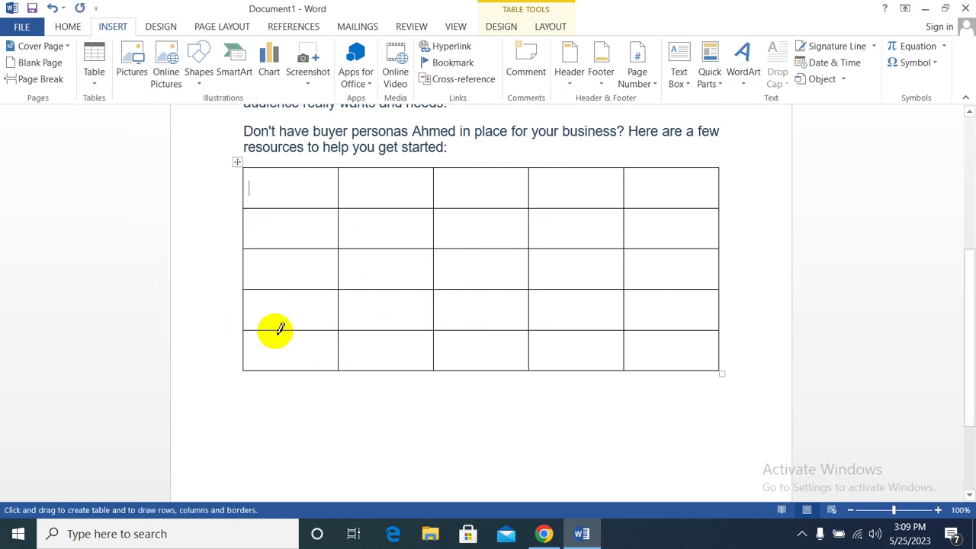
pyautogui.scroll(-3, 303, 376)
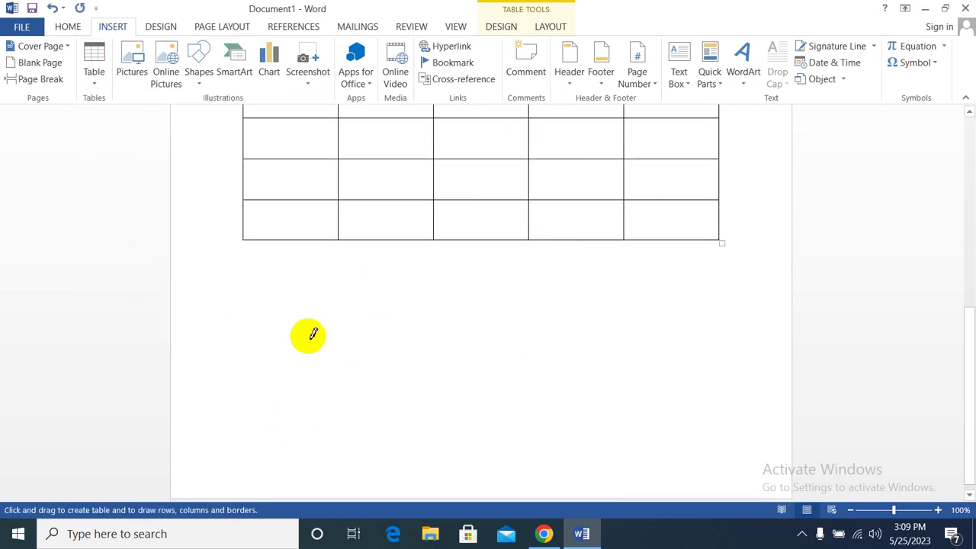
pyautogui.moveTo(285, 292); pyautogui.dragTo(654, 355)
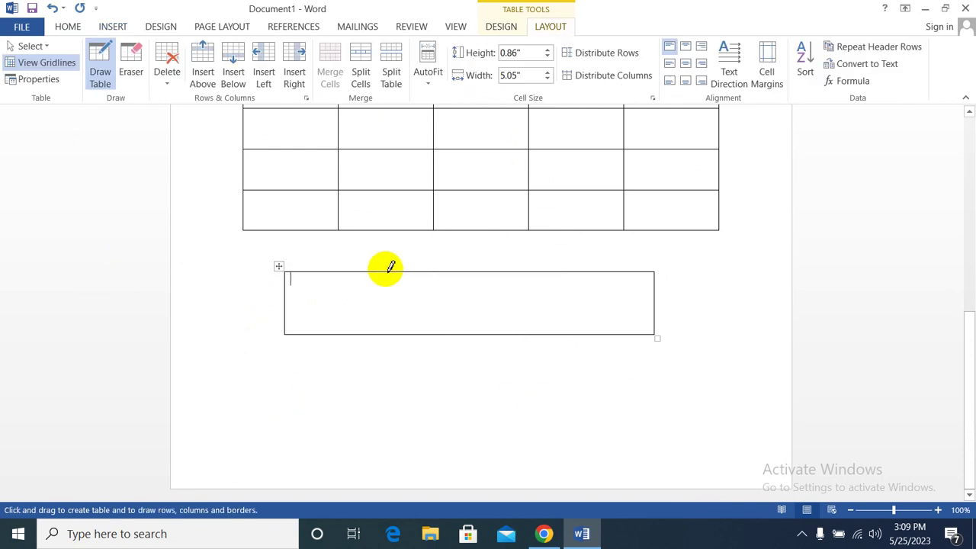
# Step: Split the drawn table with three vertical lines and three partial horizontal lines
pyautogui.moveTo(379, 272); pyautogui.dragTo(379, 332)
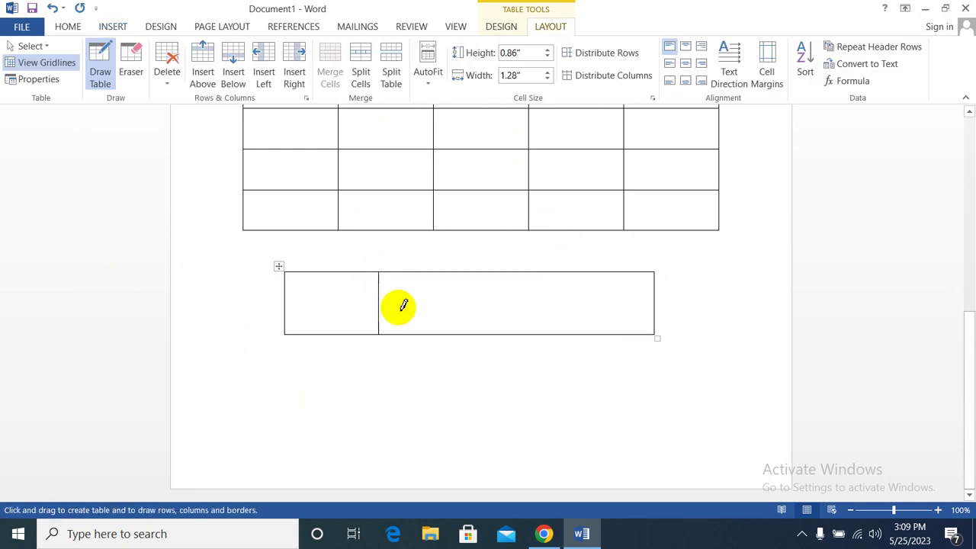
pyautogui.moveTo(455, 272); pyautogui.dragTo(455, 333)
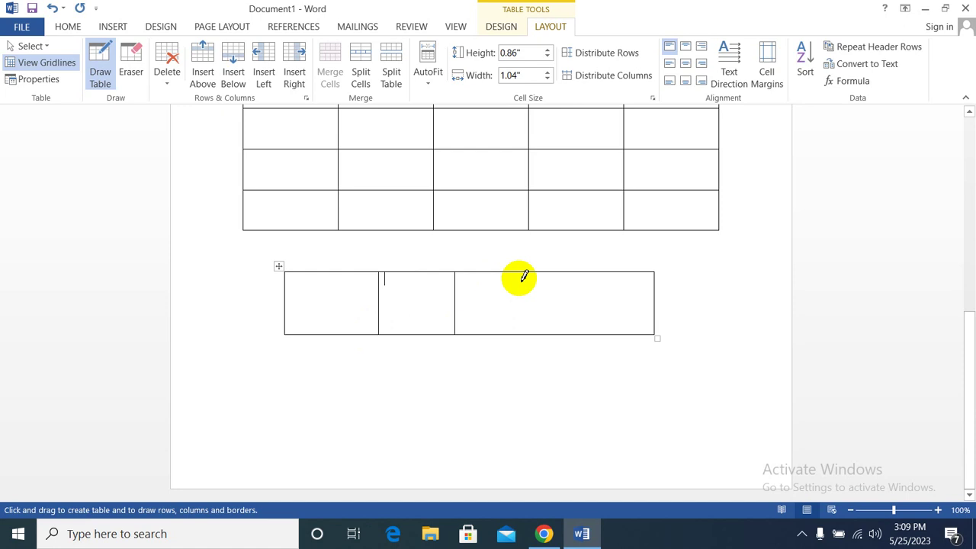
pyautogui.moveTo(546, 272); pyautogui.dragTo(545, 333)
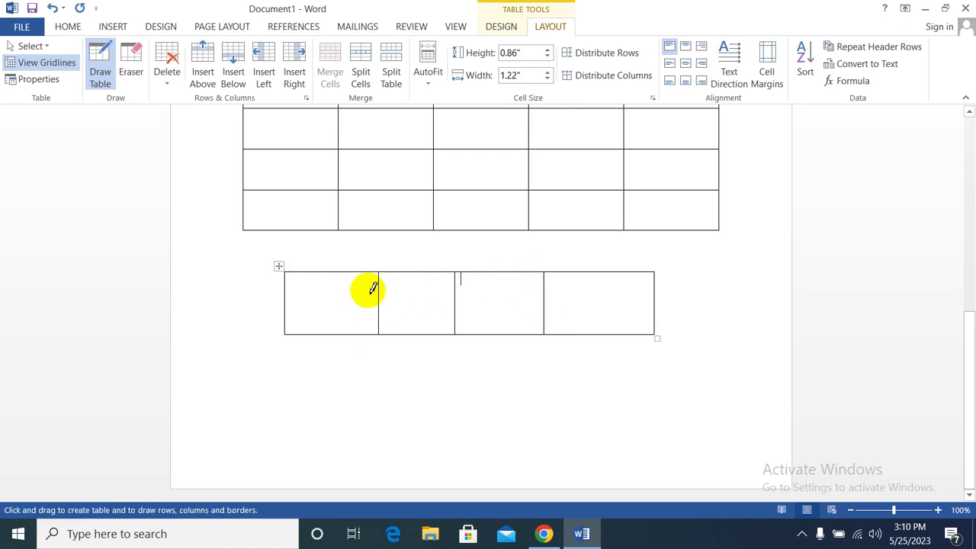
pyautogui.moveTo(381, 297); pyautogui.dragTo(522, 309)
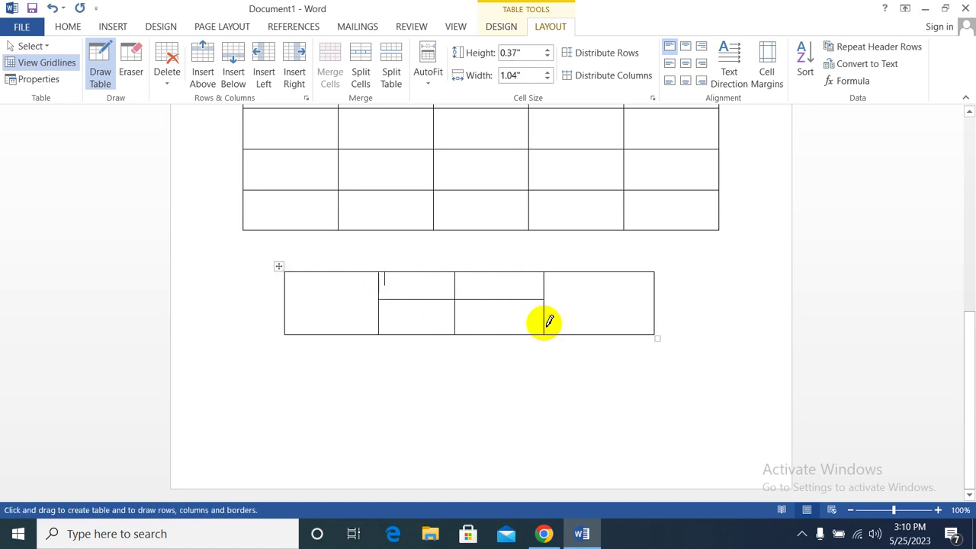
pyautogui.moveTo(545, 323); pyautogui.dragTo(639, 321)
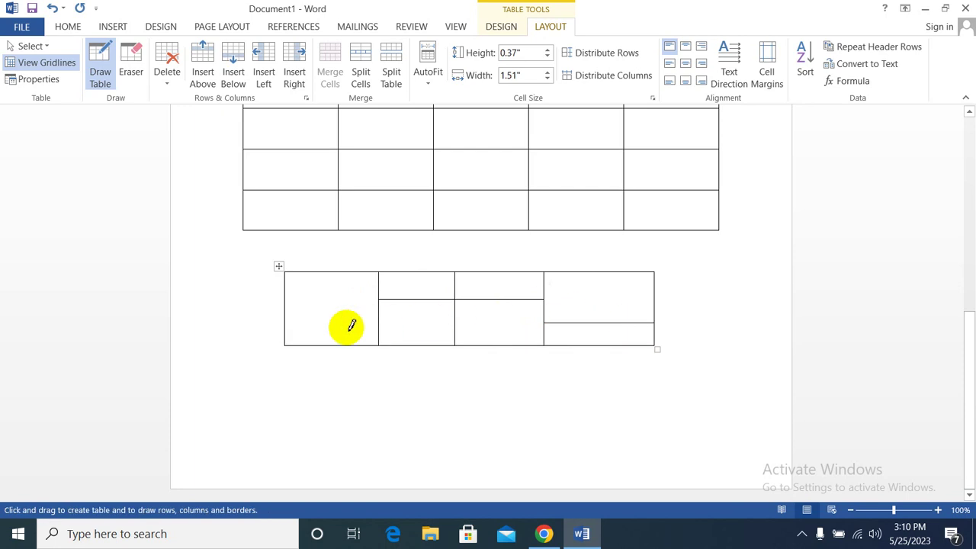
pyautogui.moveTo(286, 310)
pyautogui.mouseDown()
pyautogui.moveTo(399, 326)
pyautogui.moveTo(399, 306)
pyautogui.mouseUp()
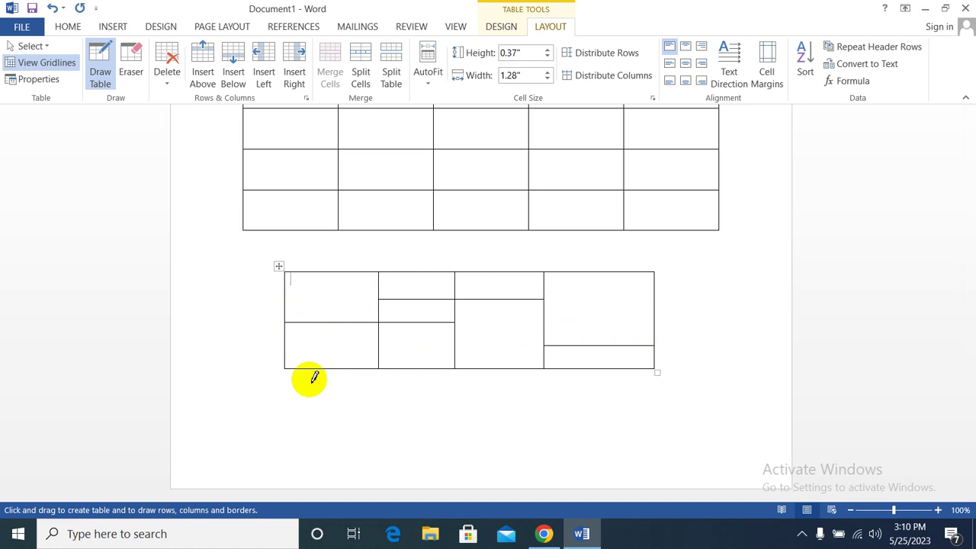
pyautogui.press('Escape')
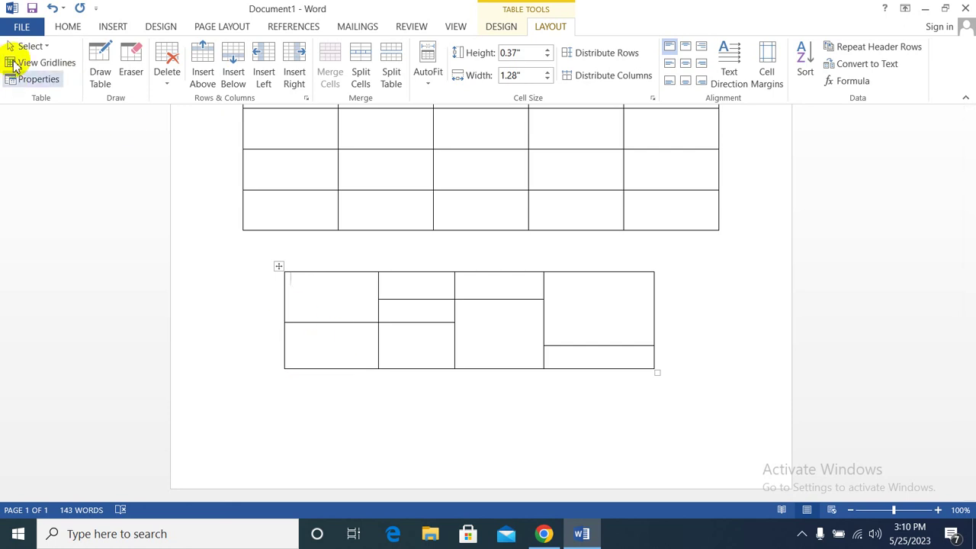
pyautogui.click(114, 24)
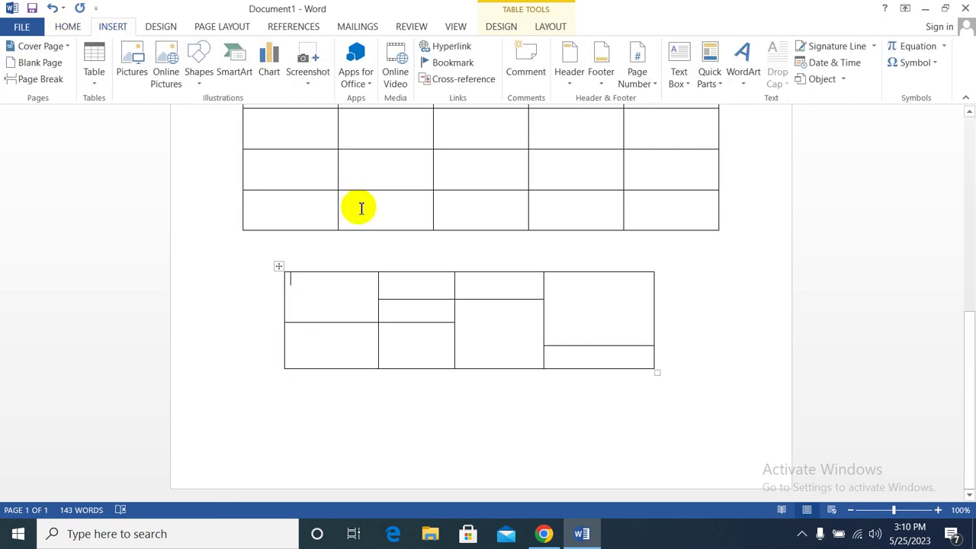
pyautogui.scroll(1, 331, 198)
pyautogui.click(67, 26)
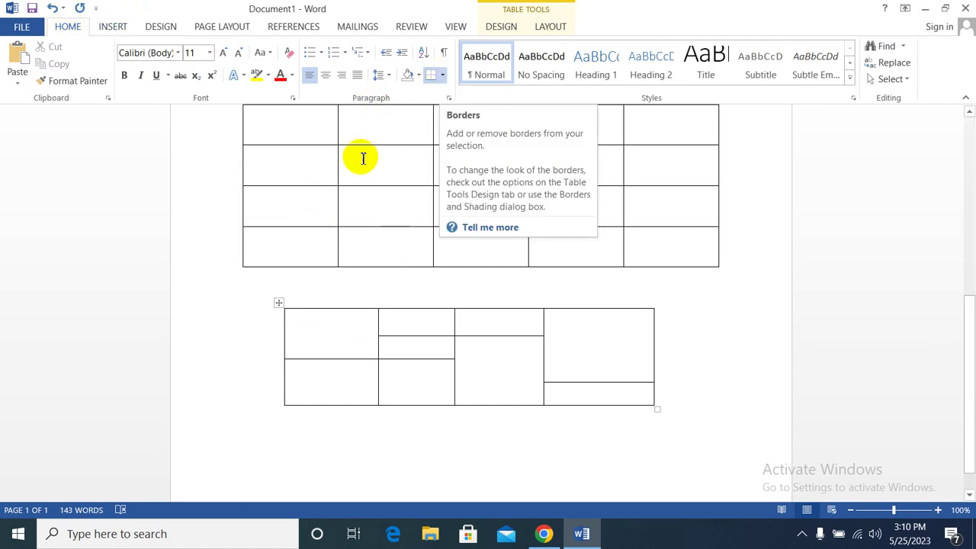
pyautogui.moveTo(366, 165); pyautogui.dragTo(464, 188)
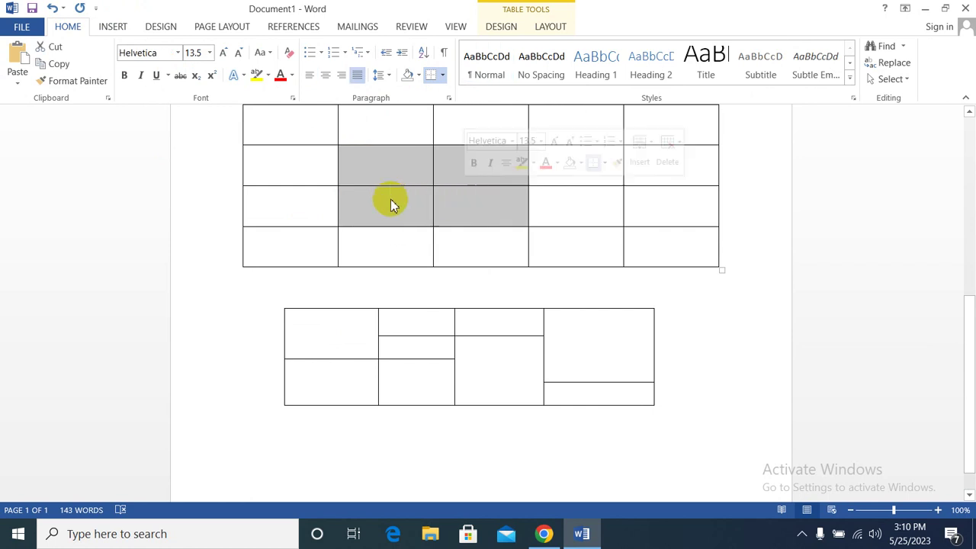
pyautogui.click(442, 78)
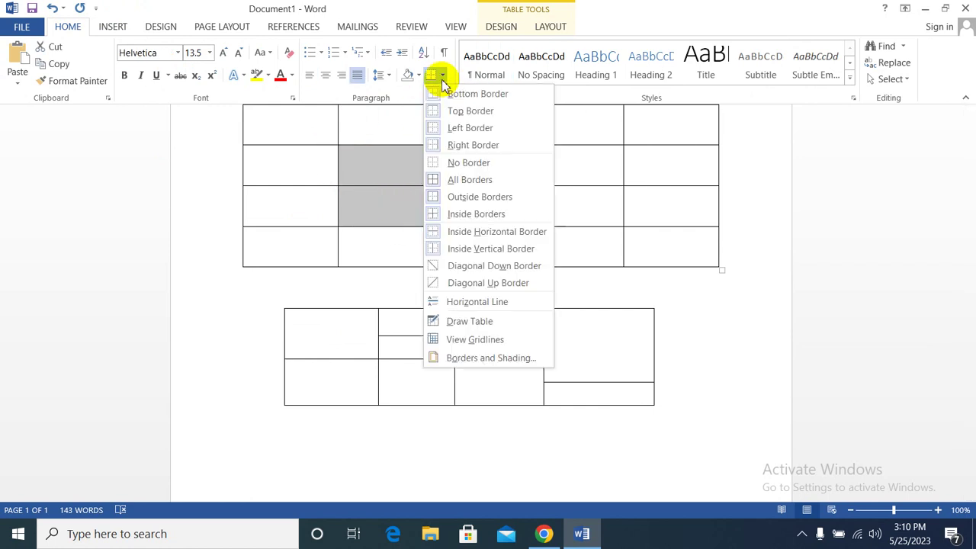
pyautogui.click(466, 162)
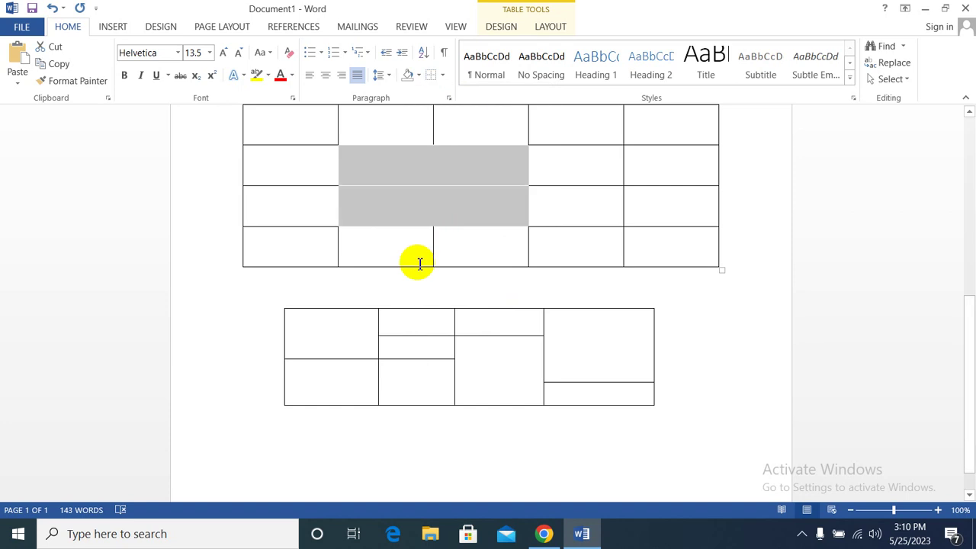
pyautogui.click(560, 160)
pyautogui.click(406, 175)
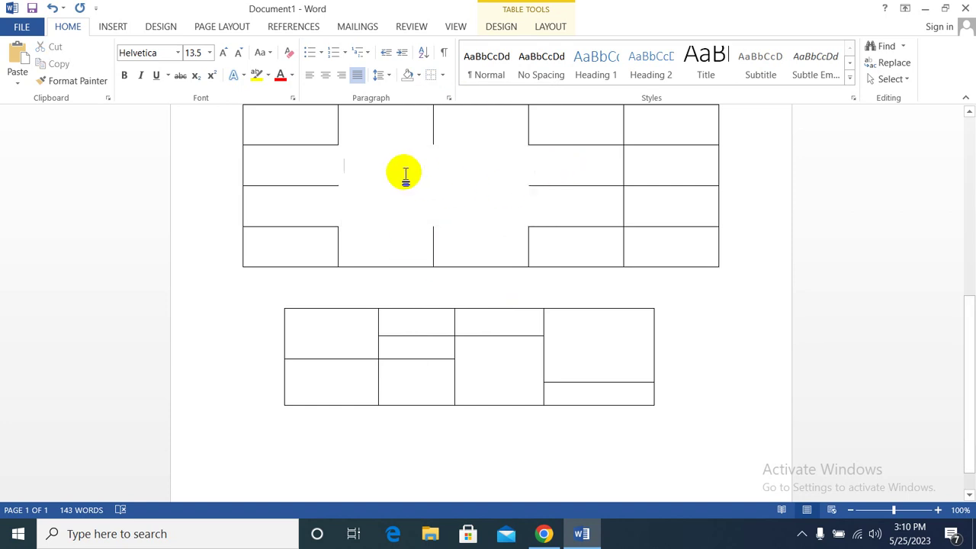
pyautogui.click(360, 133)
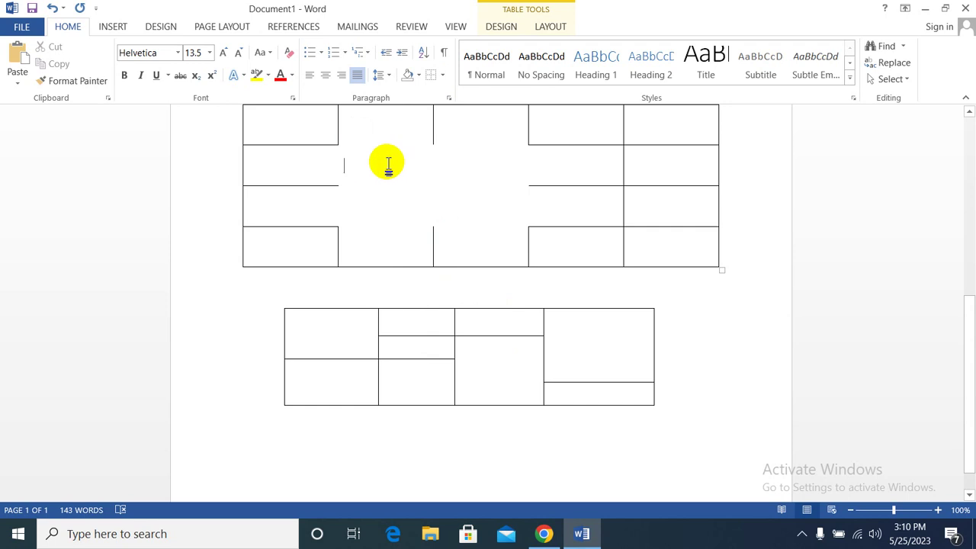
pyautogui.moveTo(362, 160); pyautogui.dragTo(477, 206)
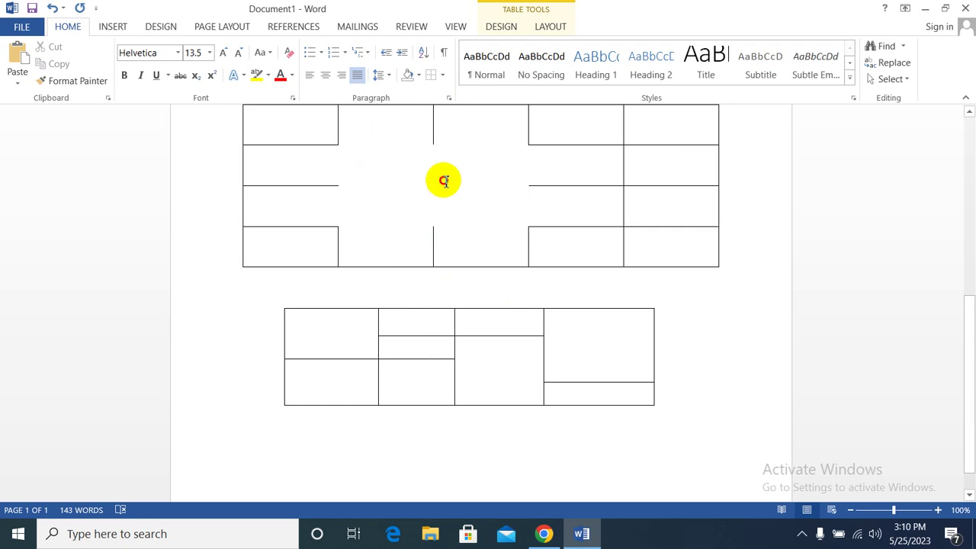
pyautogui.click(443, 76)
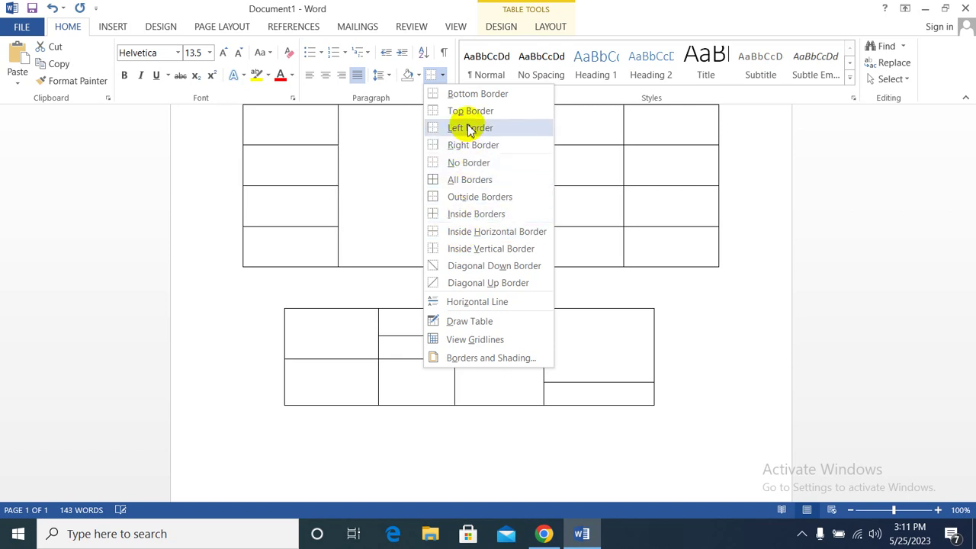
pyautogui.click(451, 179)
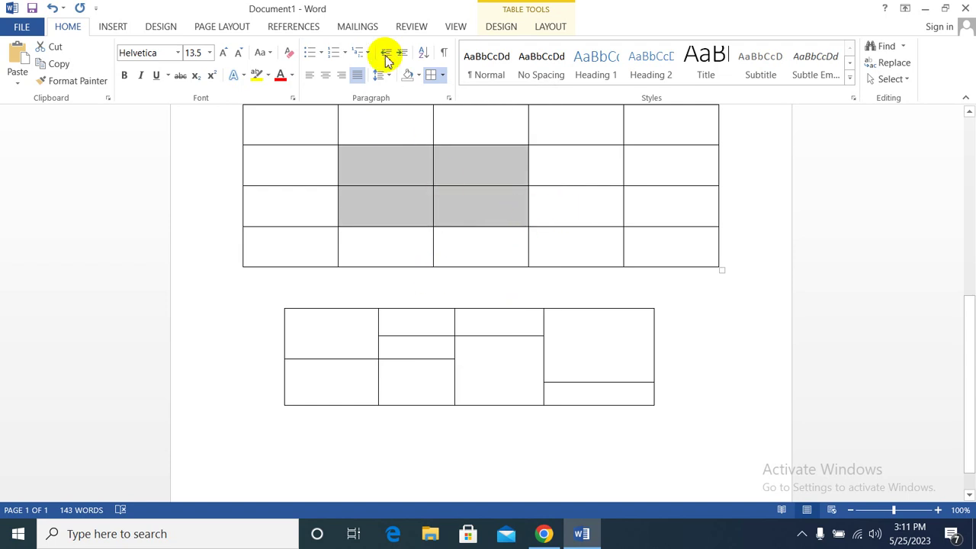
pyautogui.click(463, 81)
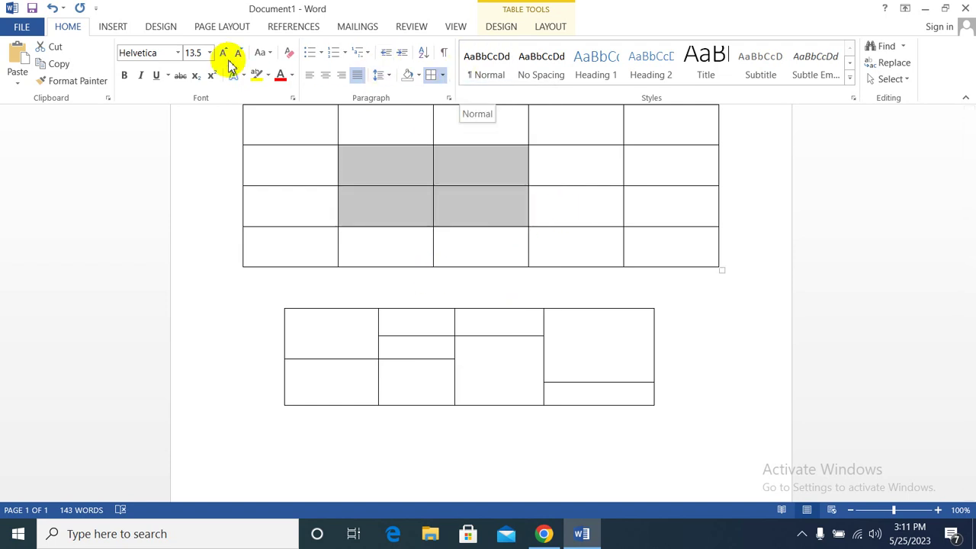
pyautogui.click(109, 31)
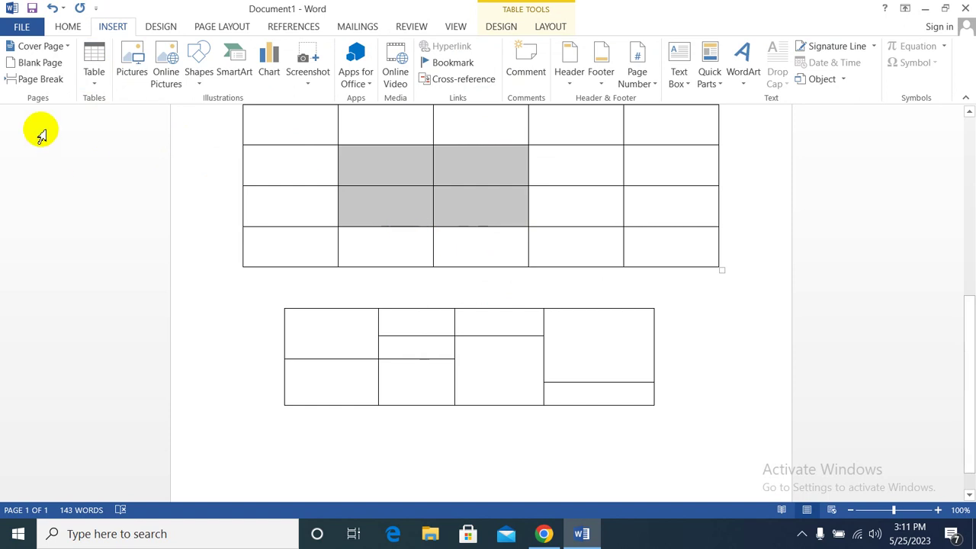
# Step: Insert the scanned Urdu text image from the Pictures folder into the table cell
pyautogui.click(131, 65)
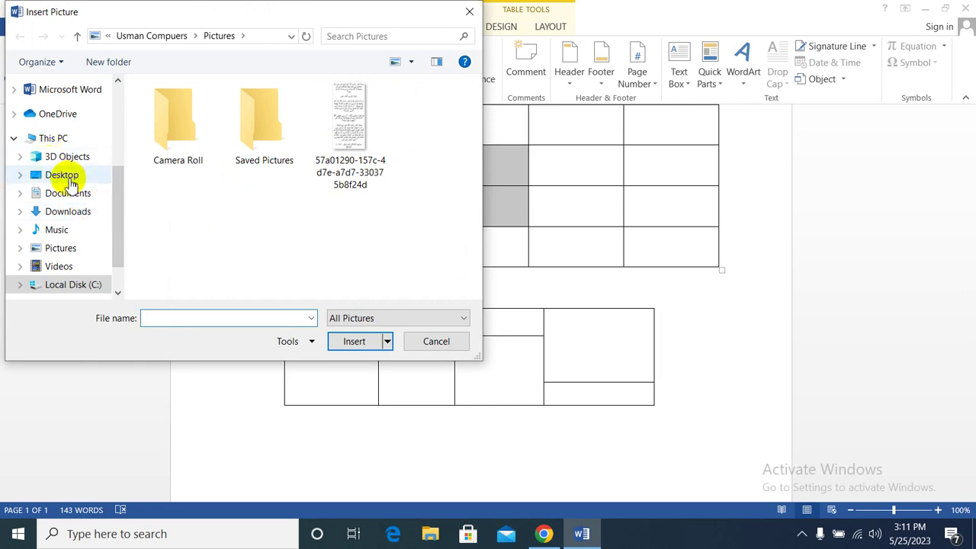
pyautogui.click(65, 180)
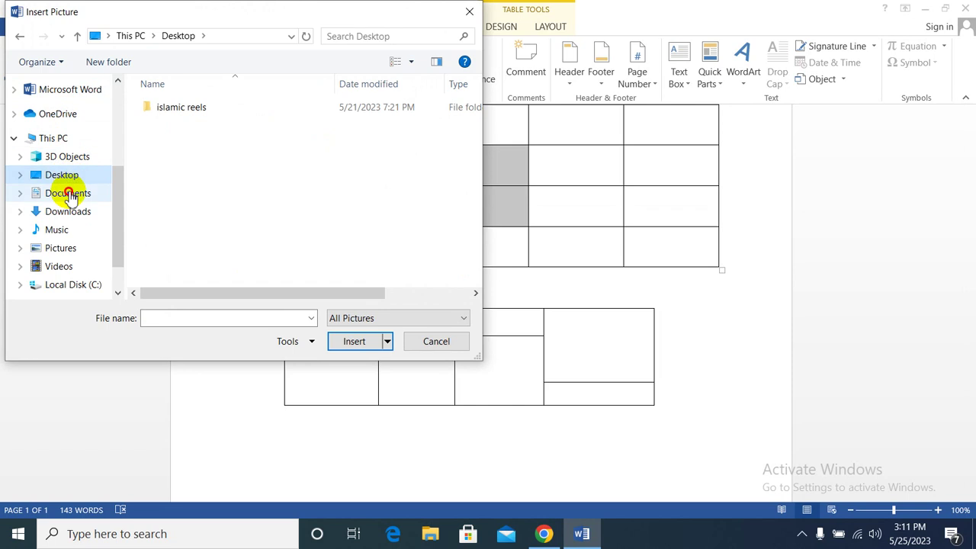
pyautogui.click(69, 194)
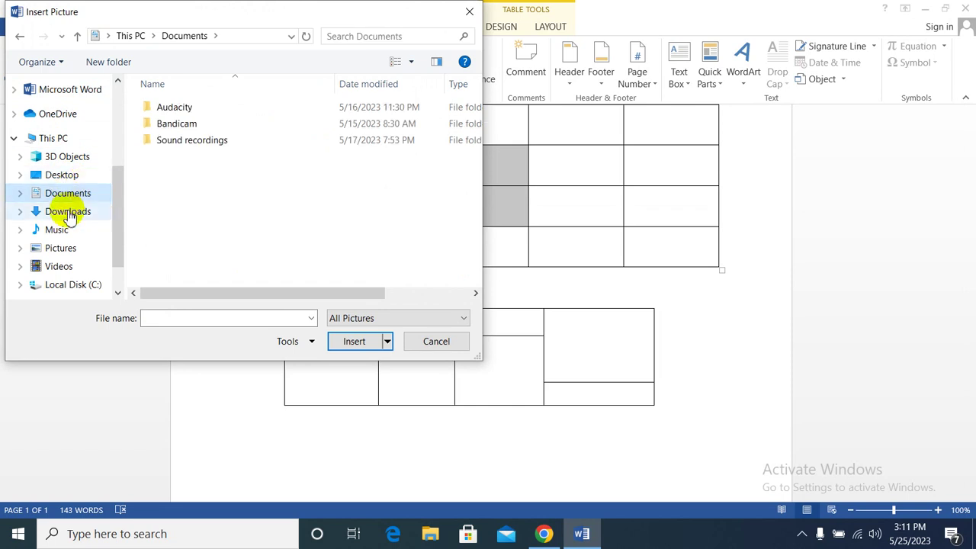
pyautogui.click(67, 216)
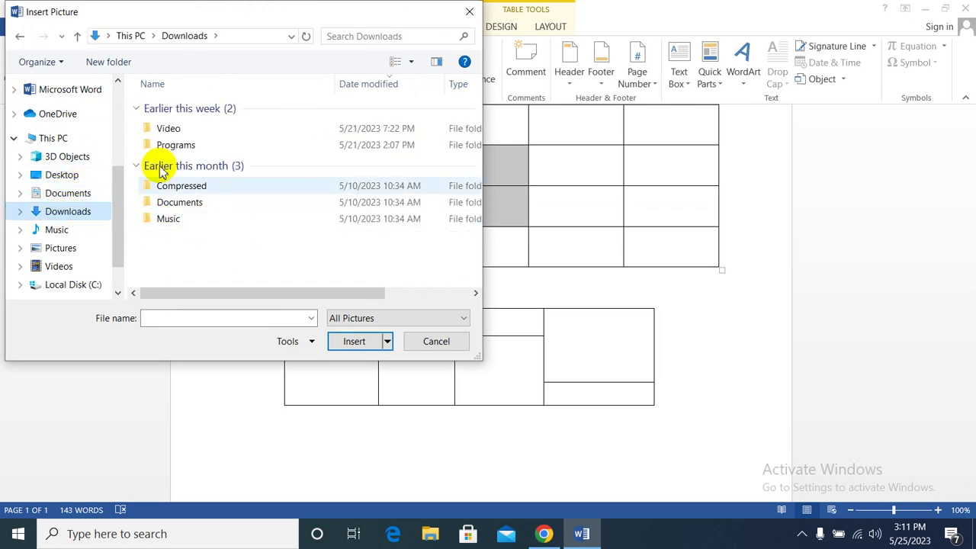
pyautogui.doubleClick(175, 202)
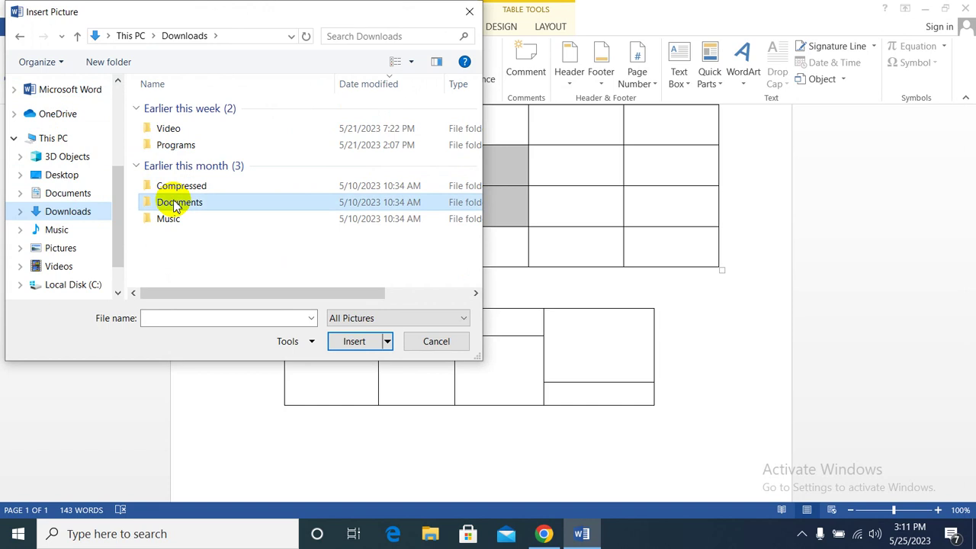
pyautogui.click(19, 36)
pyautogui.click(62, 249)
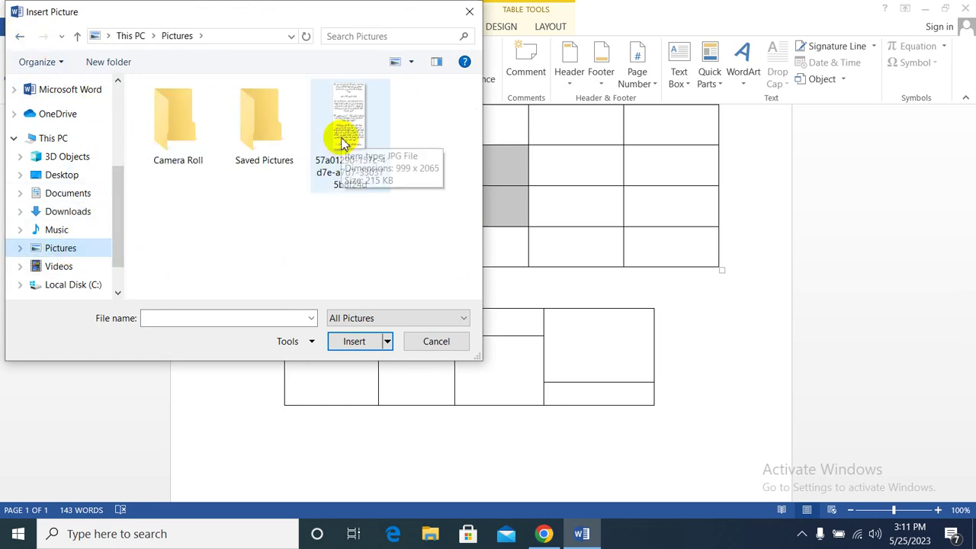
pyautogui.click(339, 153)
pyautogui.click(343, 350)
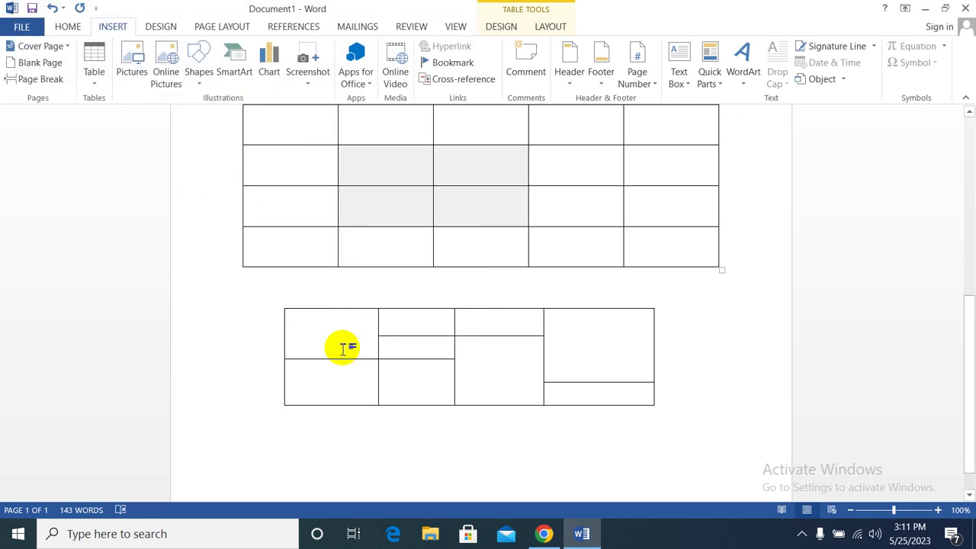
# Step: Undo the inserted picture and start a new page below the lower table
pyautogui.scroll(-3, 424, 287)
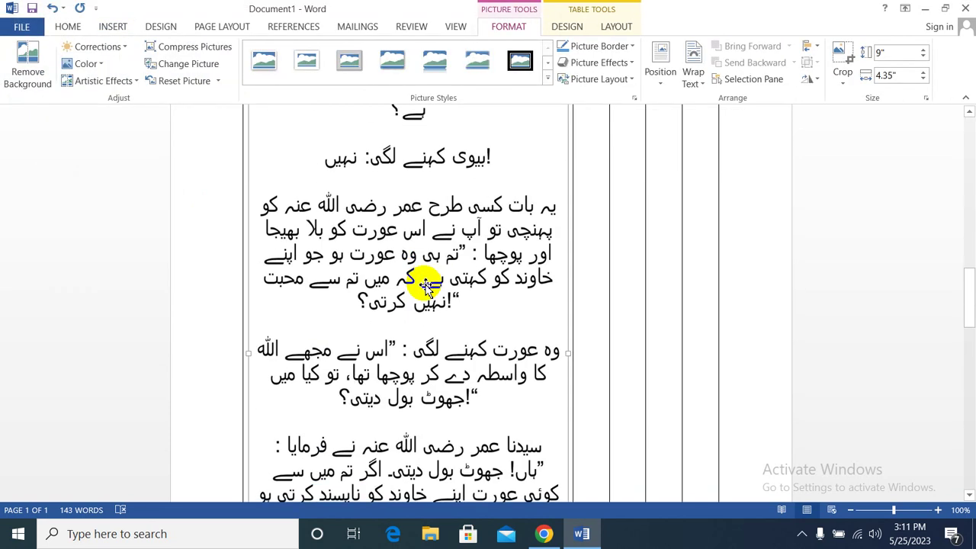
pyautogui.scroll(-3, 425, 287)
pyautogui.scroll(-2, 425, 287)
pyautogui.scroll(3, 427, 290)
pyautogui.scroll(5, 427, 287)
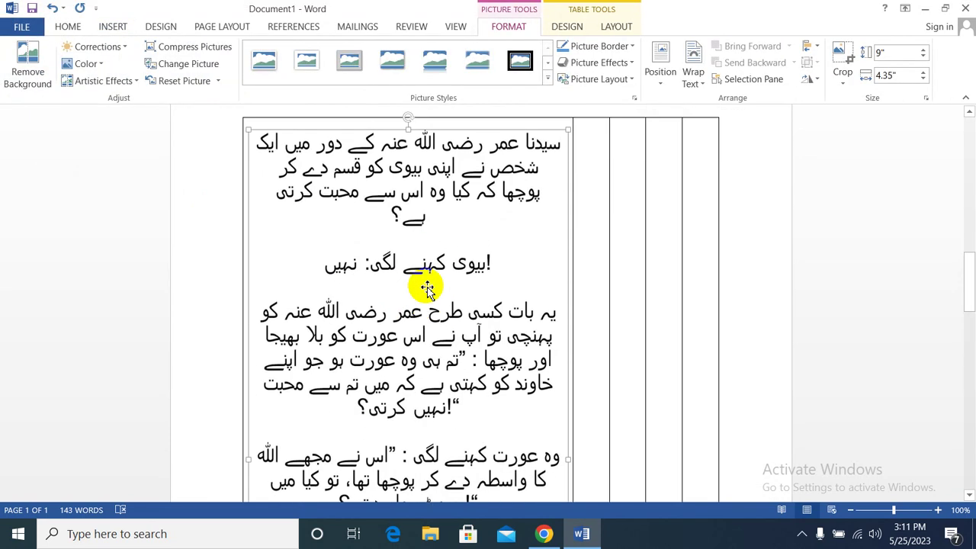
pyautogui.scroll(3, 426, 287)
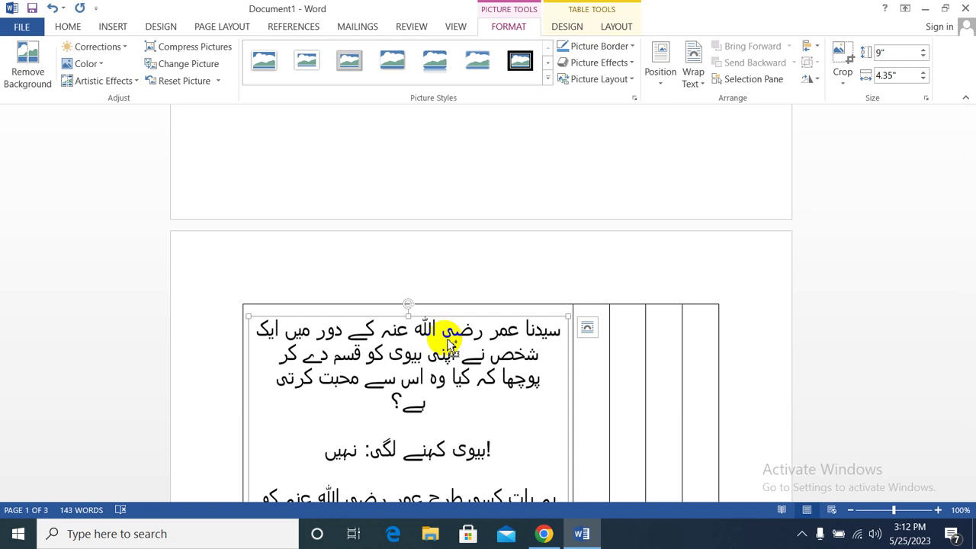
pyautogui.hotkey('ctrl', 'z')
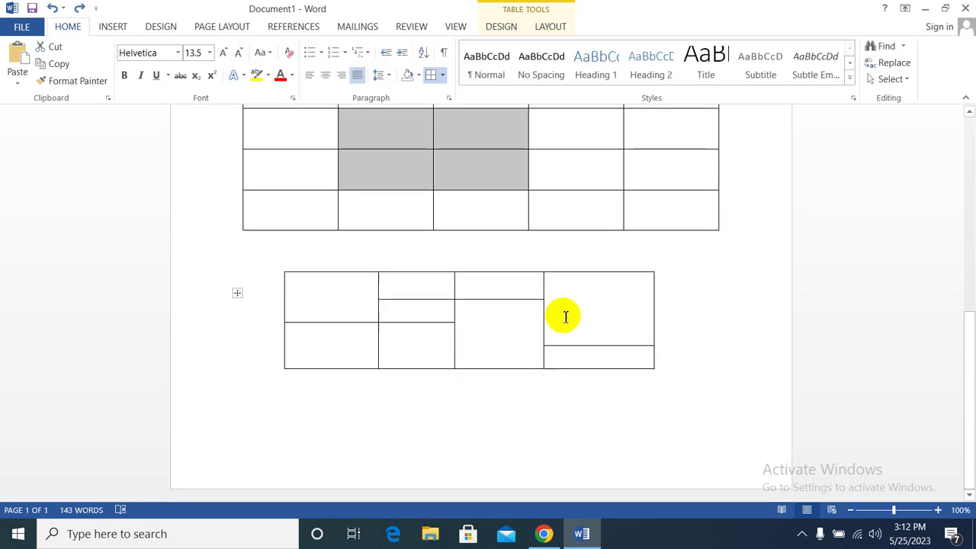
pyautogui.click(511, 431)
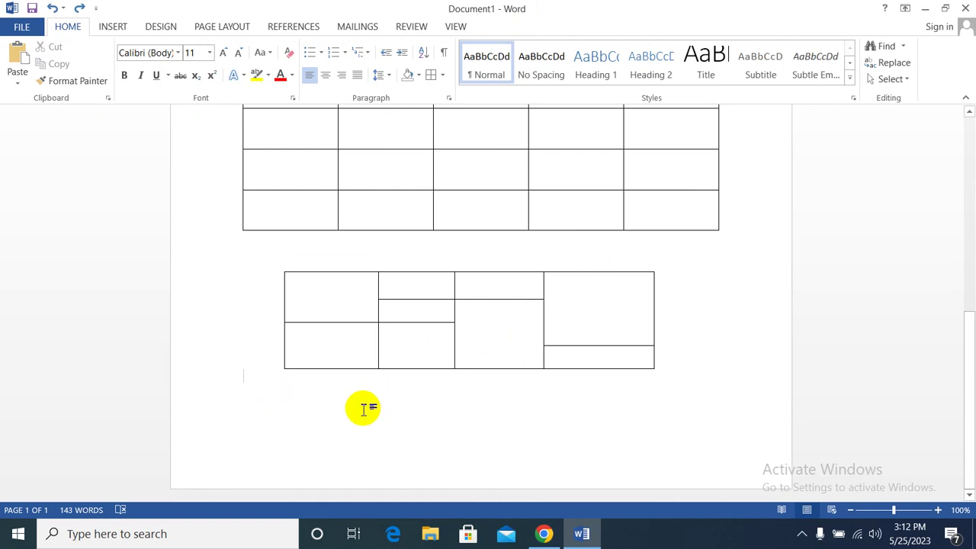
pyautogui.press('Return')
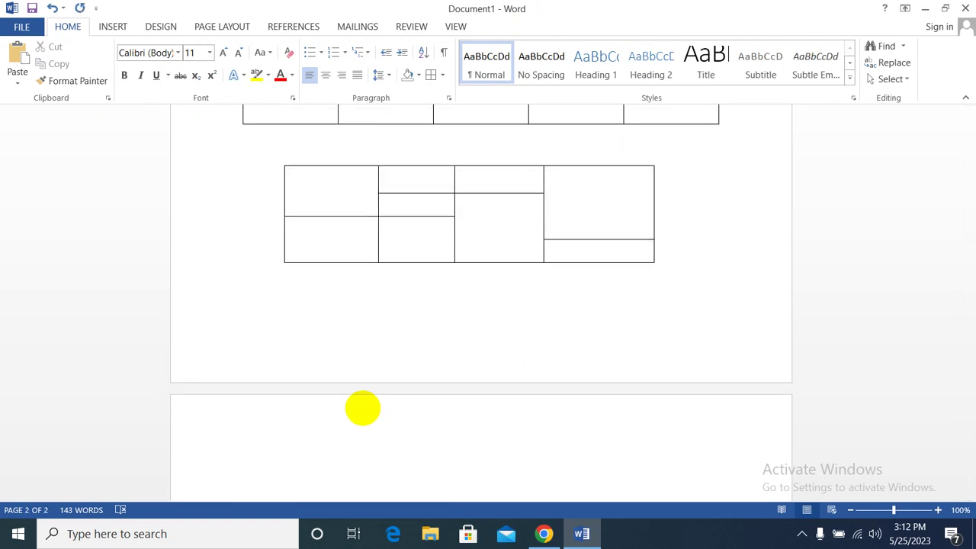
# Step: Insert the Urdu text image file from Insert > Pictures onto page two
pyautogui.scroll(-5, 356, 407)
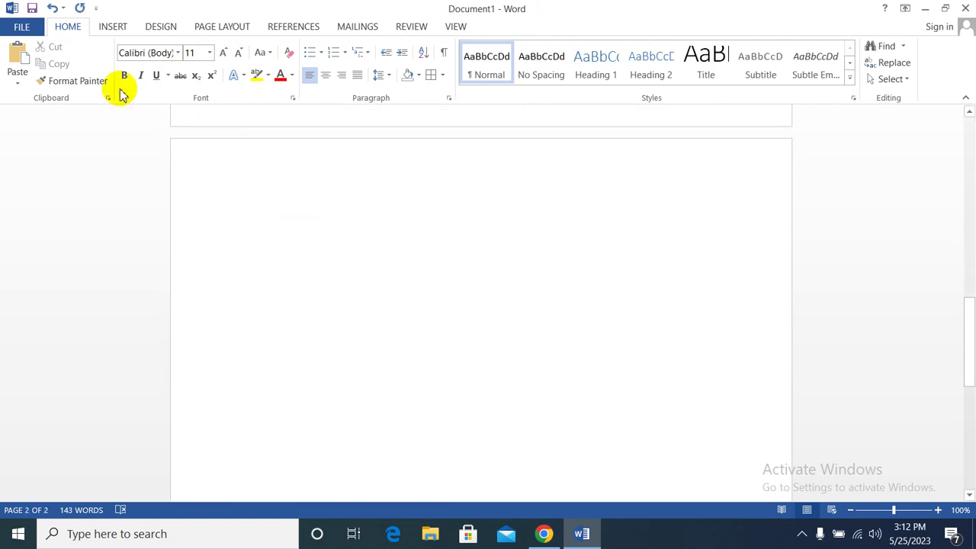
pyautogui.click(111, 27)
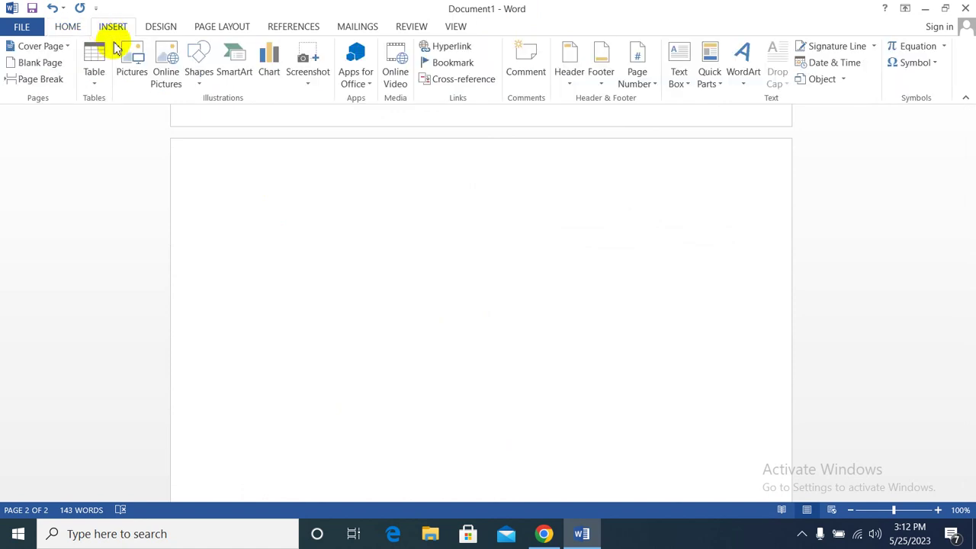
pyautogui.click(124, 73)
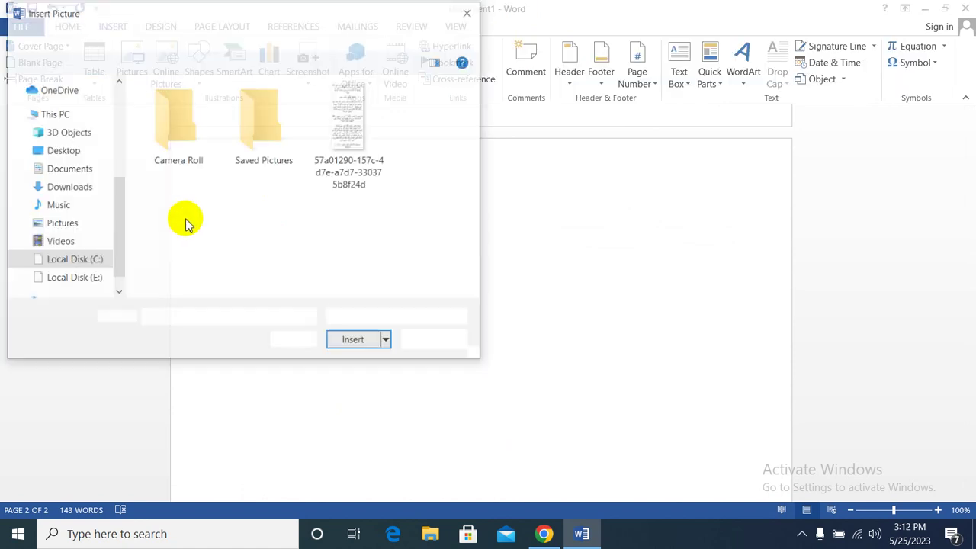
pyautogui.click(324, 135)
pyautogui.click(354, 342)
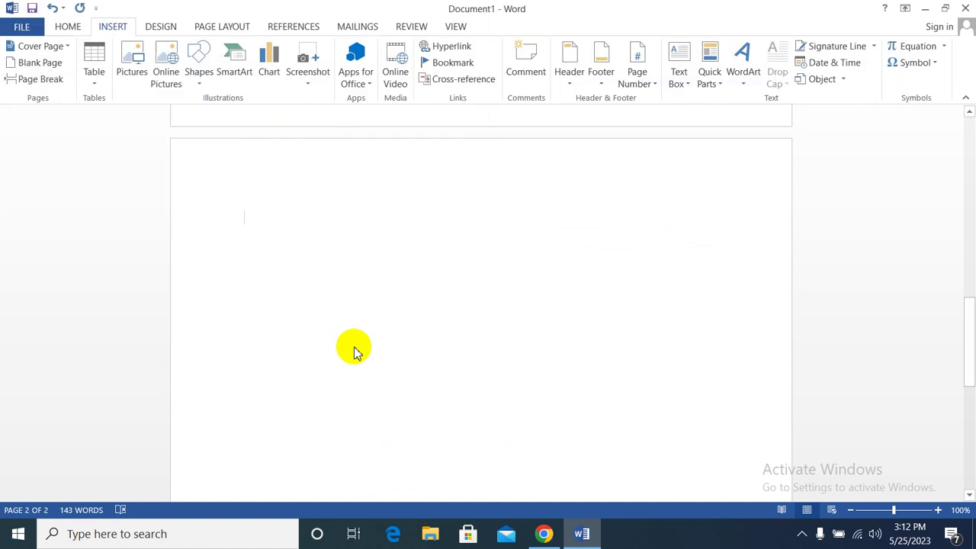
# Step: Enlarge the Urdu text picture by dragging its corner sizing handle
pyautogui.scroll(-3, 612, 227)
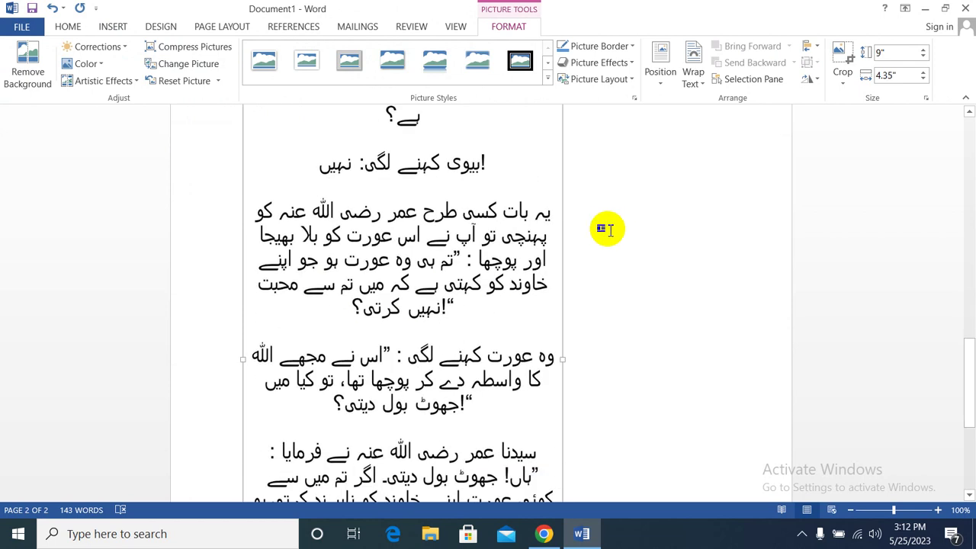
pyautogui.scroll(-3, 615, 240)
pyautogui.scroll(1, 610, 242)
pyautogui.scroll(3, 609, 241)
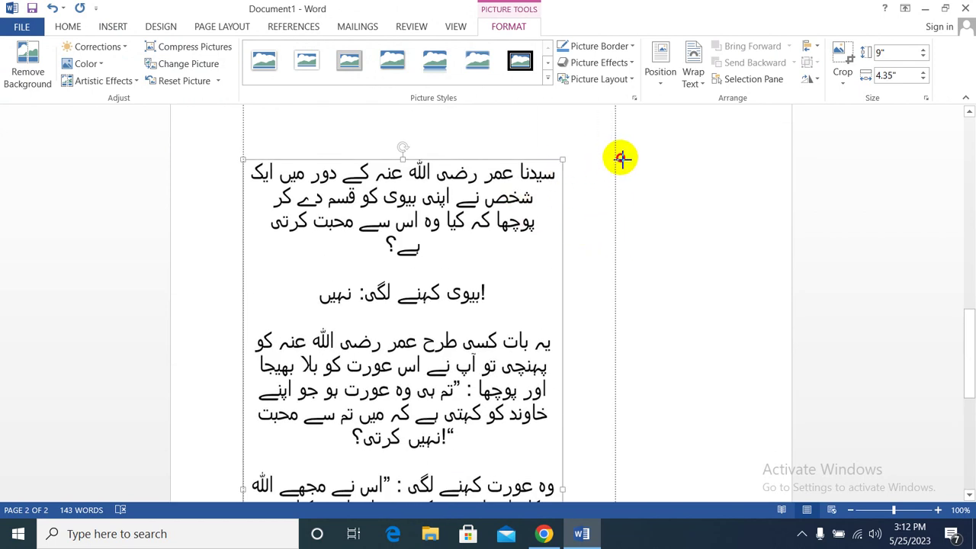
pyautogui.moveTo(565, 161); pyautogui.dragTo(637, 159)
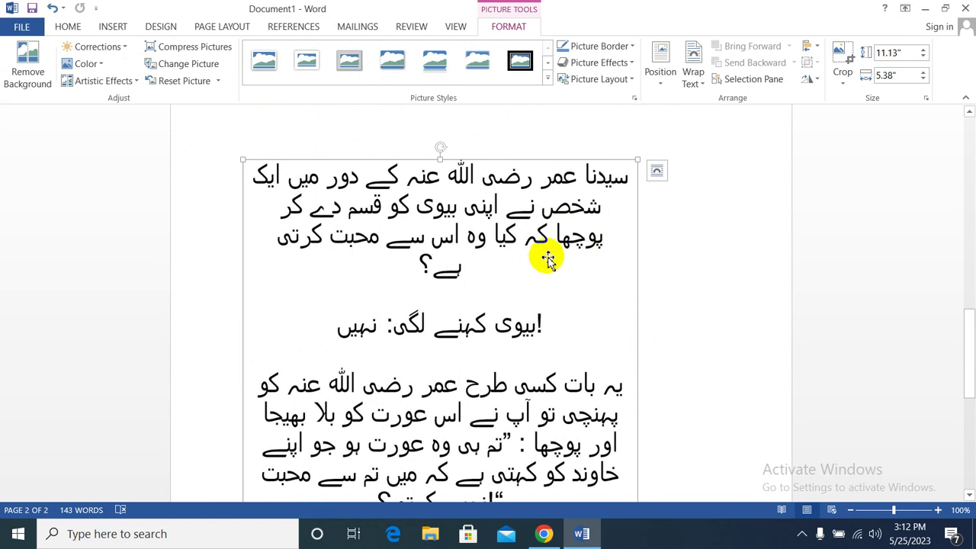
pyautogui.scroll(-5, 544, 257)
pyautogui.scroll(-3, 555, 261)
pyautogui.scroll(4, 465, 305)
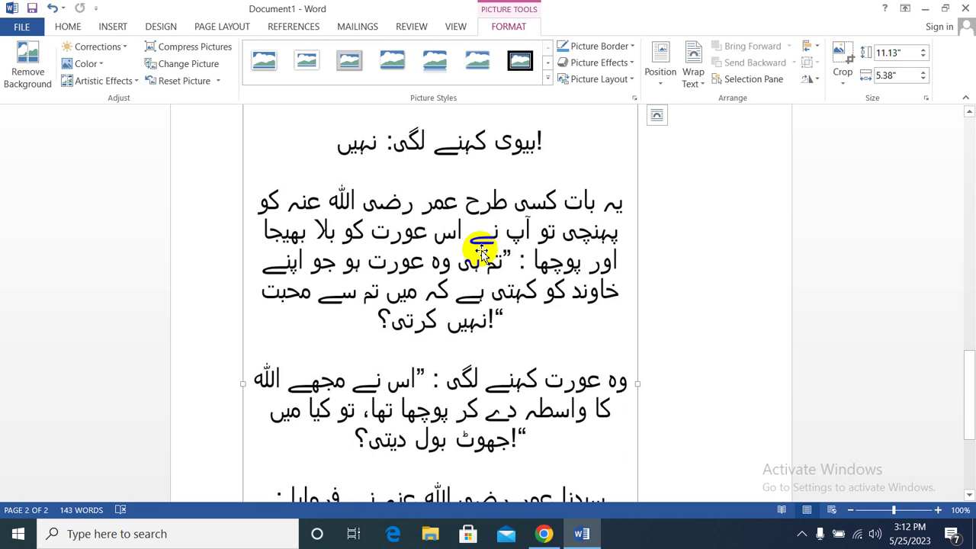
pyautogui.press('F2')
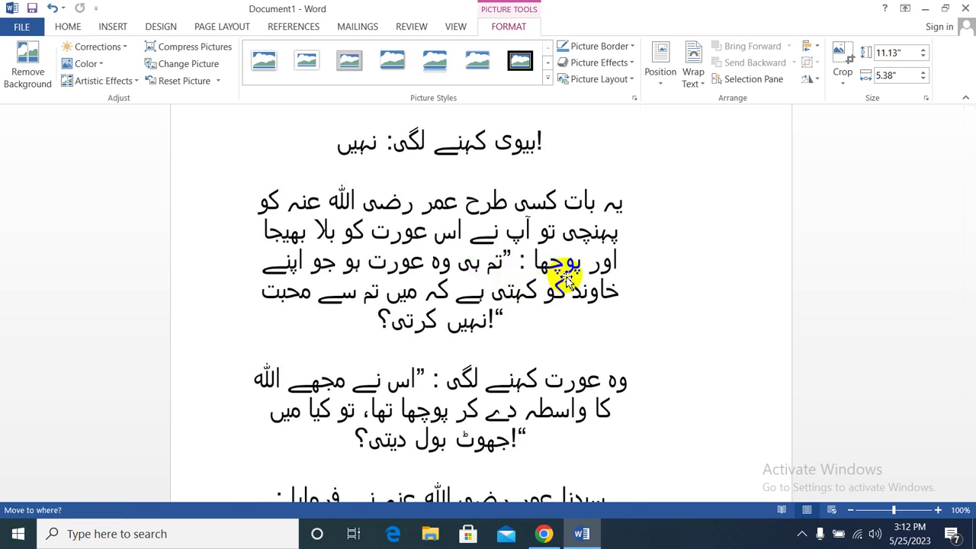
pyautogui.press('Escape')
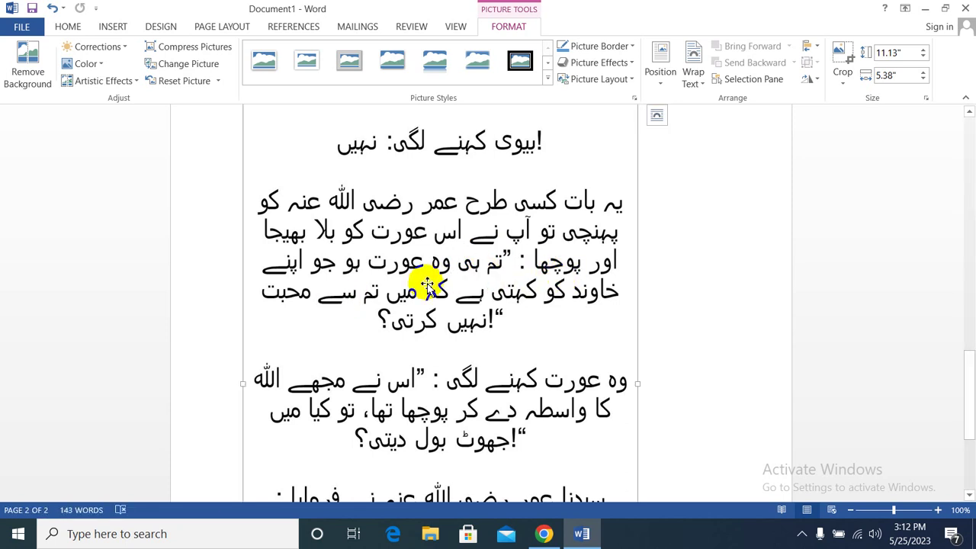
pyautogui.scroll(-3, 427, 286)
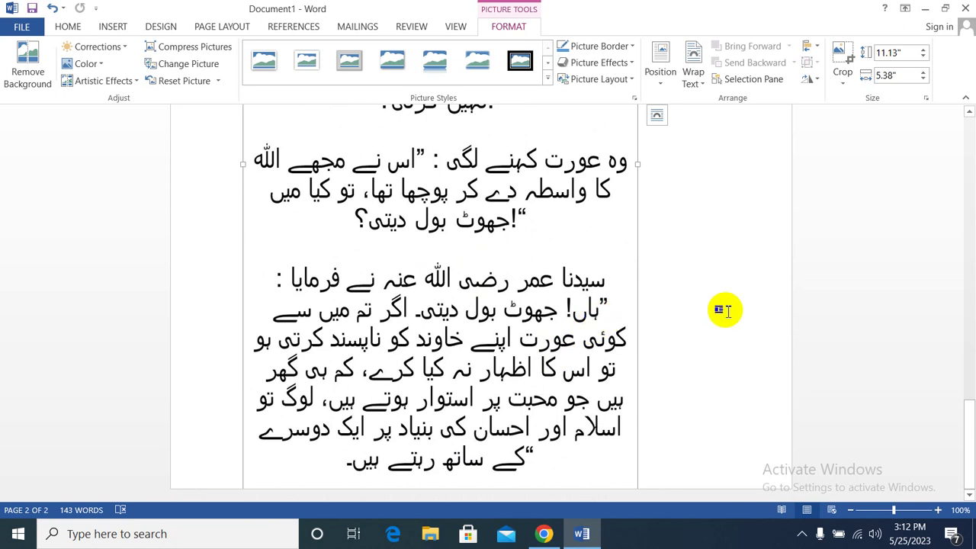
pyautogui.scroll(6, 474, 210)
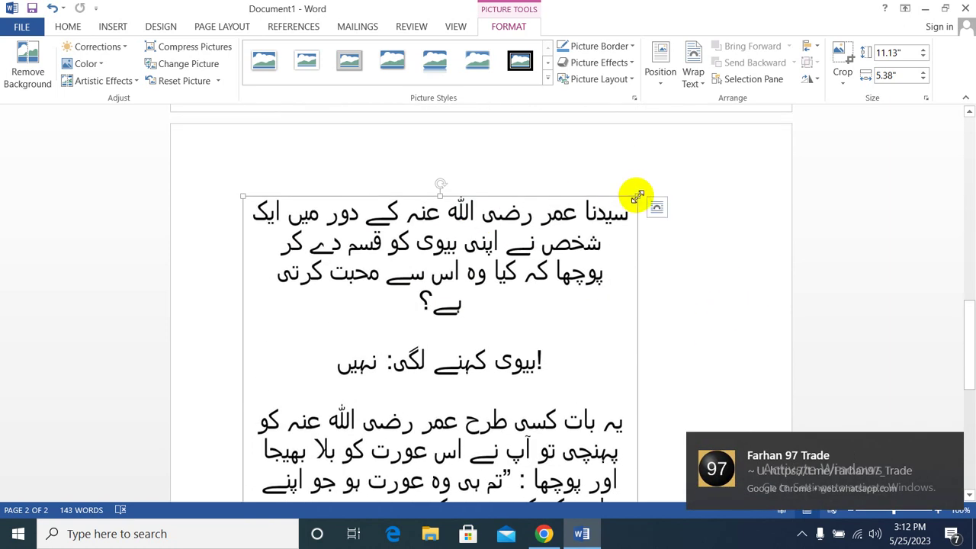
# Step: Shrink and reshape the picture until it measures 5.59 by 2.71 inches
pyautogui.moveTo(637, 197); pyautogui.dragTo(421, 385)
pyautogui.scroll(-4, 554, 299)
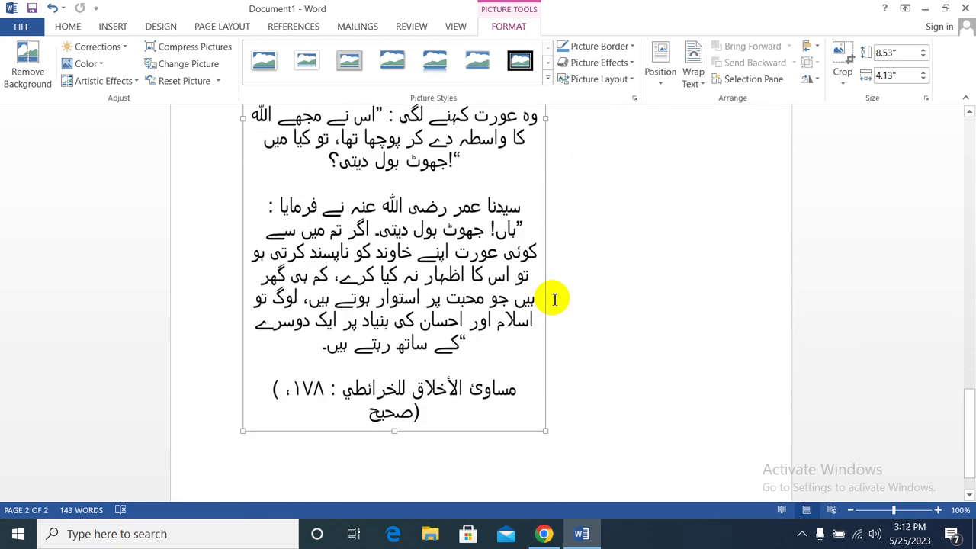
pyautogui.scroll(-1, 554, 298)
pyautogui.moveTo(543, 383); pyautogui.dragTo(464, 142)
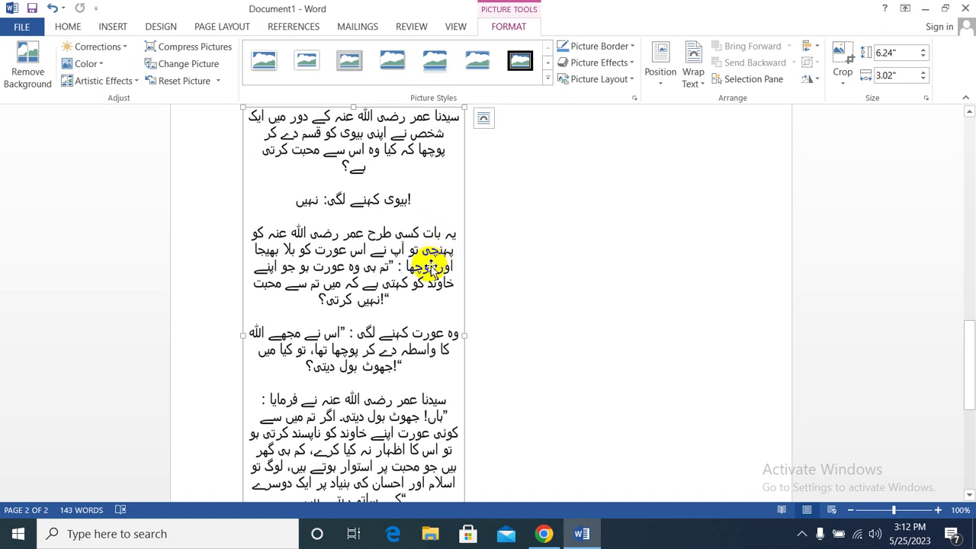
pyautogui.scroll(3, 424, 261)
pyautogui.scroll(-1, 429, 282)
pyautogui.scroll(-5, 427, 305)
pyautogui.scroll(-4, 462, 232)
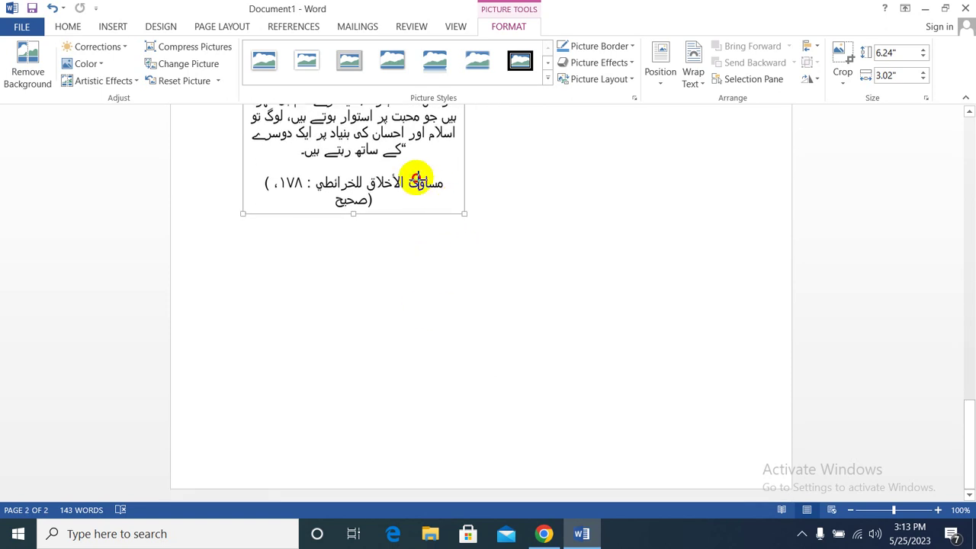
pyautogui.moveTo(463, 214); pyautogui.dragTo(390, 168)
pyautogui.scroll(5, 470, 333)
pyautogui.scroll(6, 477, 337)
pyautogui.scroll(1, 472, 336)
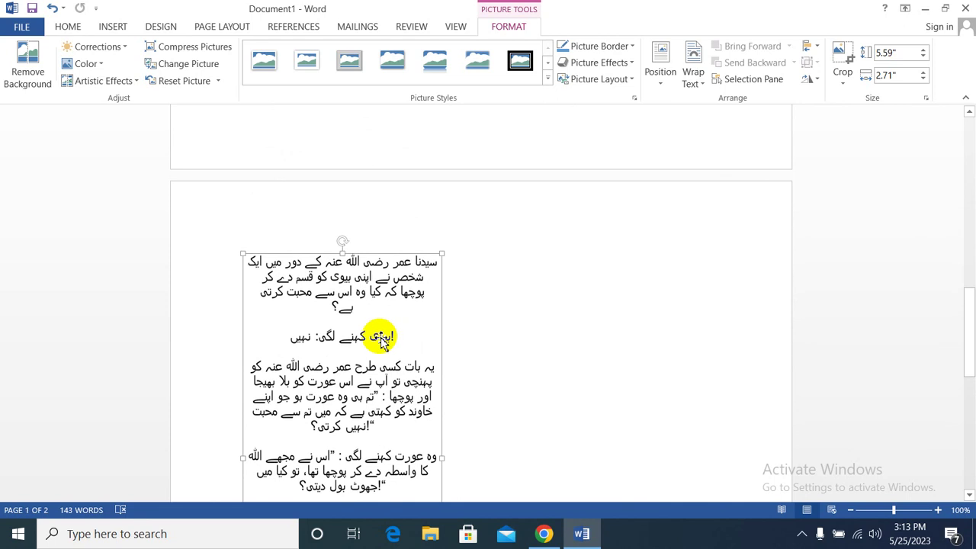
pyautogui.click(496, 344)
pyautogui.click(429, 355)
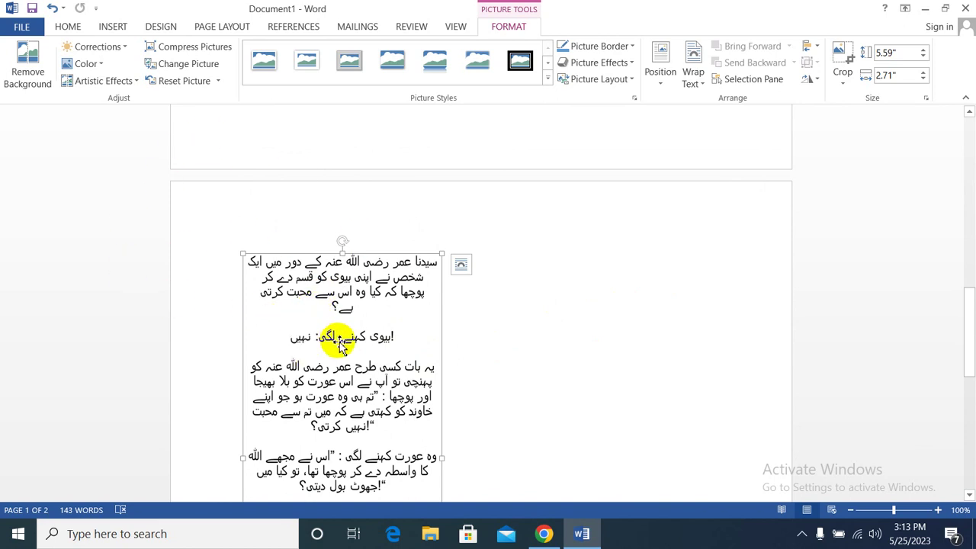
# Step: Try Center and Align Right, then align the Urdu picture to the left margin
pyautogui.click(60, 27)
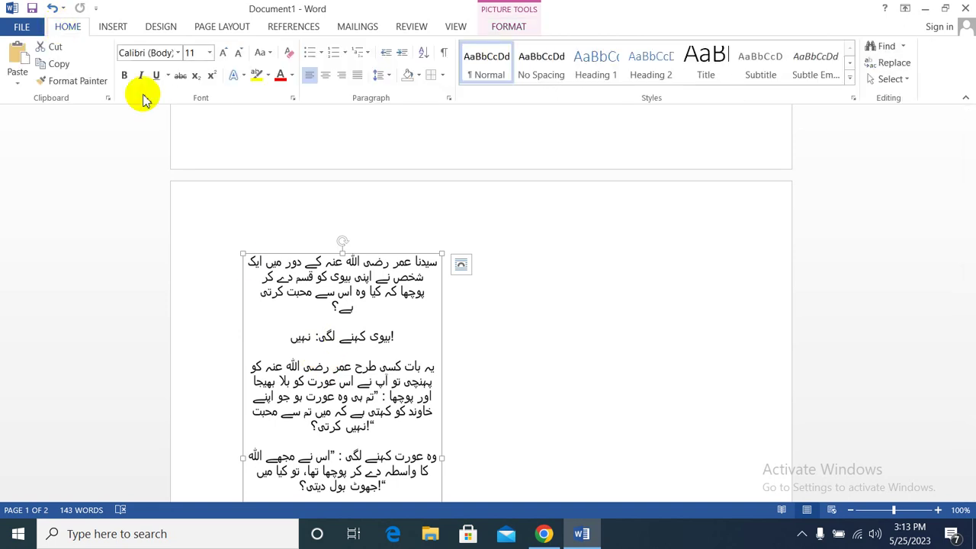
pyautogui.click(328, 76)
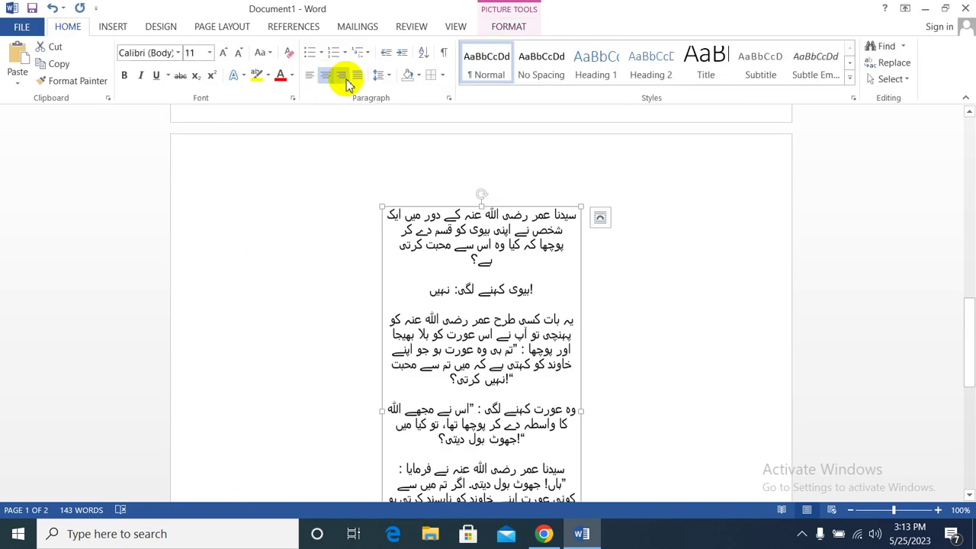
pyautogui.click(342, 76)
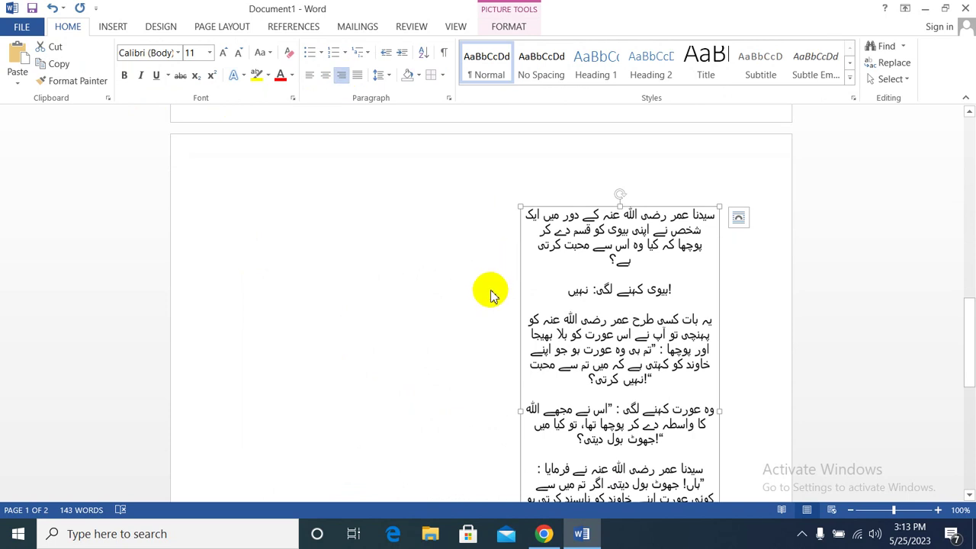
pyautogui.click(309, 76)
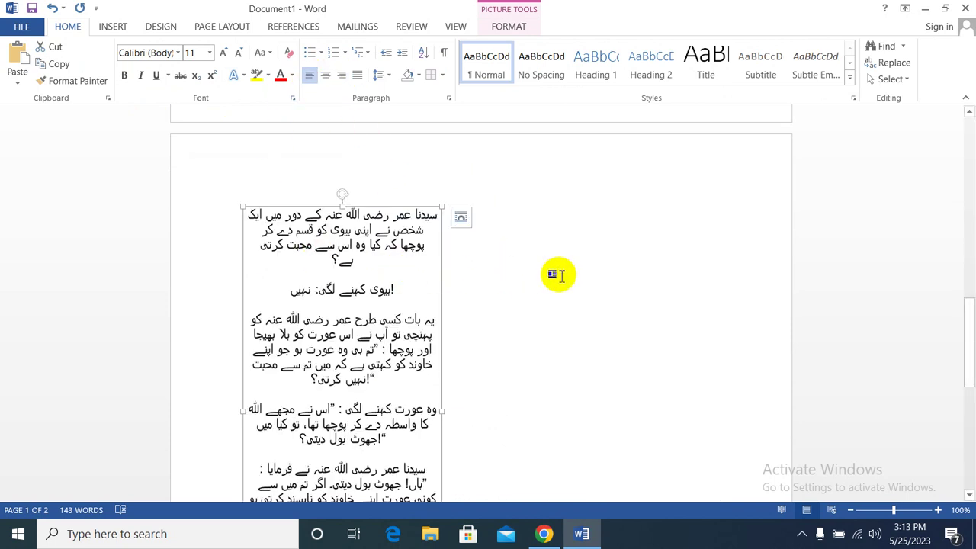
# Step: Deselect the picture and type the Urdu question mark ؟ in the text
pyautogui.click(558, 275)
pyautogui.scroll(-2, 559, 275)
pyautogui.scroll(-1, 558, 275)
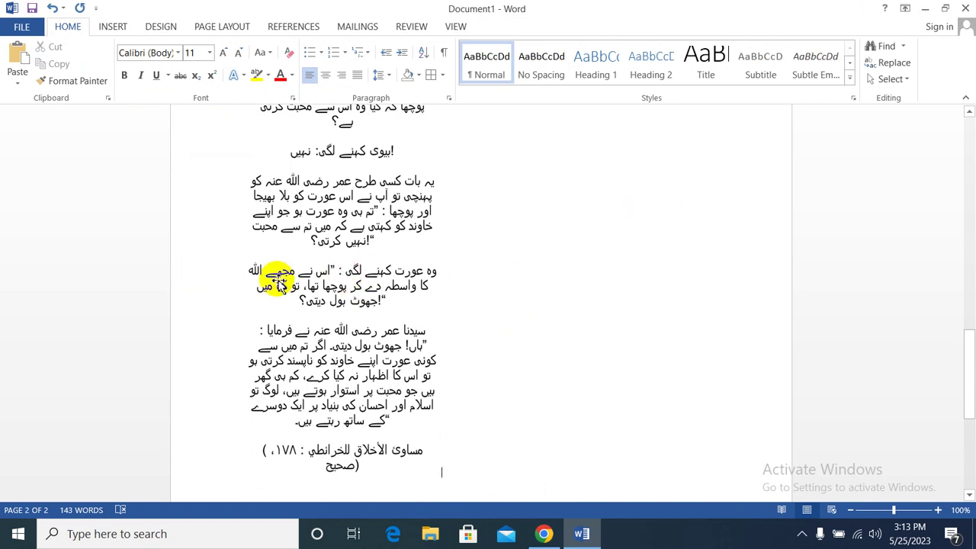
pyautogui.scroll(3, 198, 223)
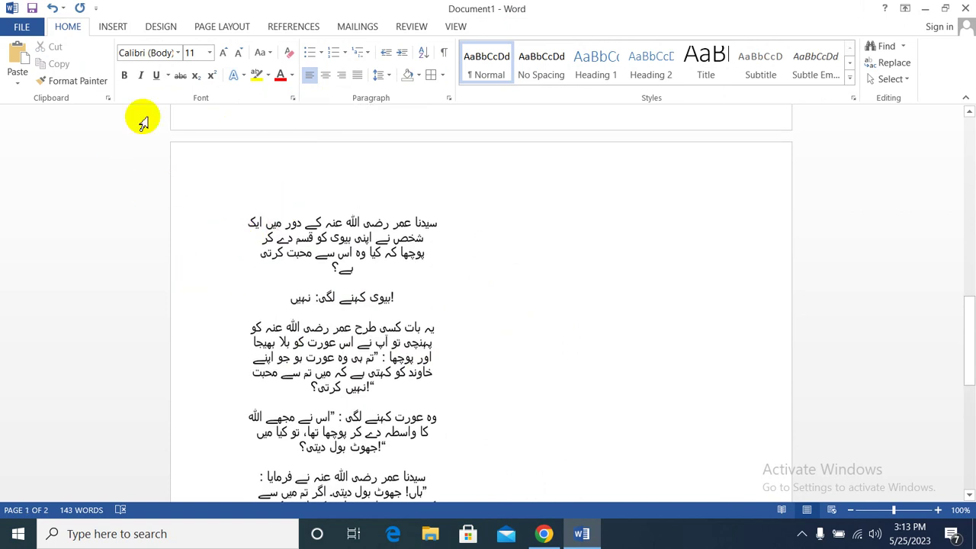
pyautogui.write('؟')
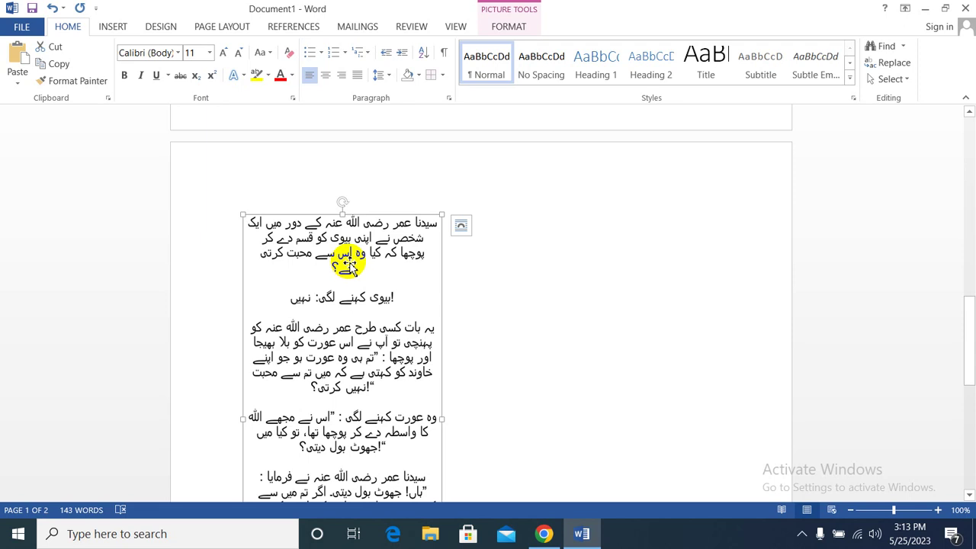
pyautogui.rightClick(352, 266)
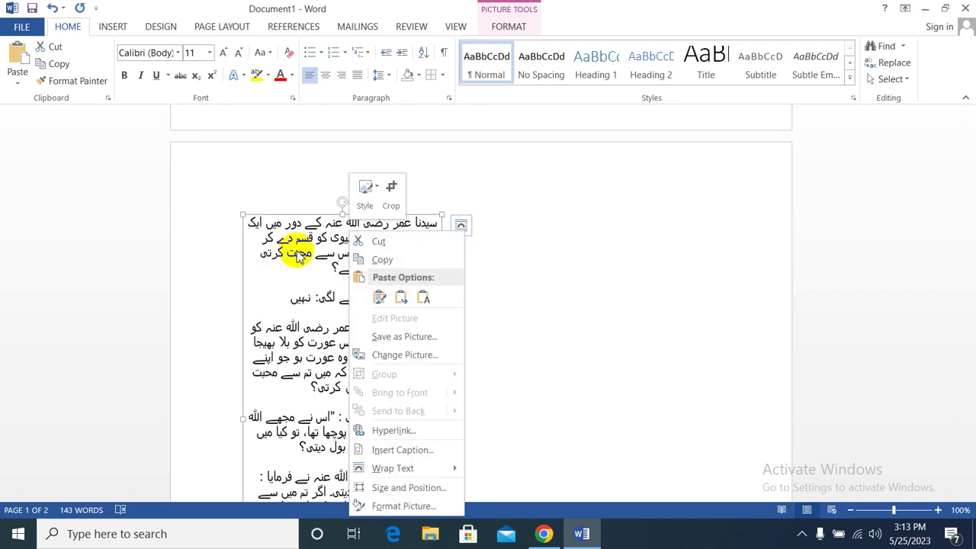
pyautogui.click(308, 315)
pyautogui.rightClick(308, 315)
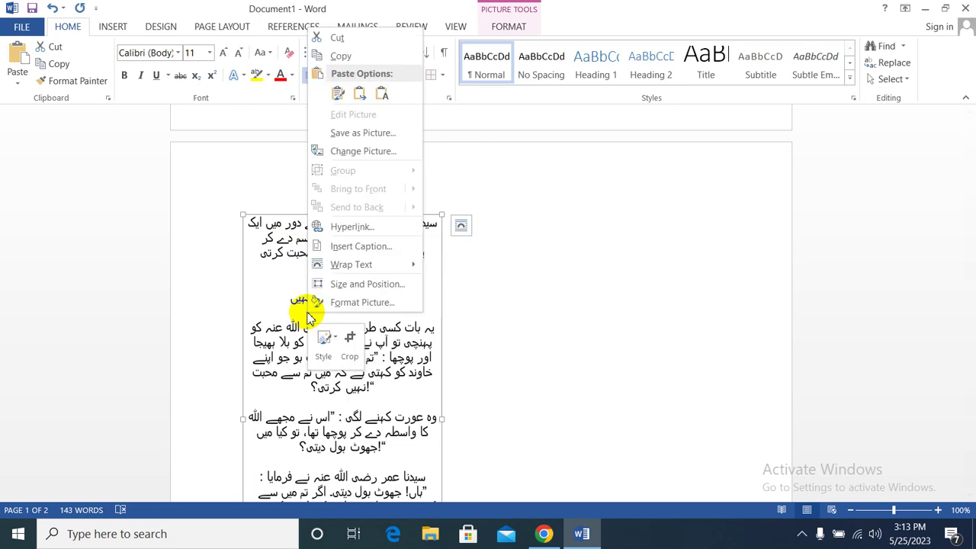
pyautogui.click(337, 305)
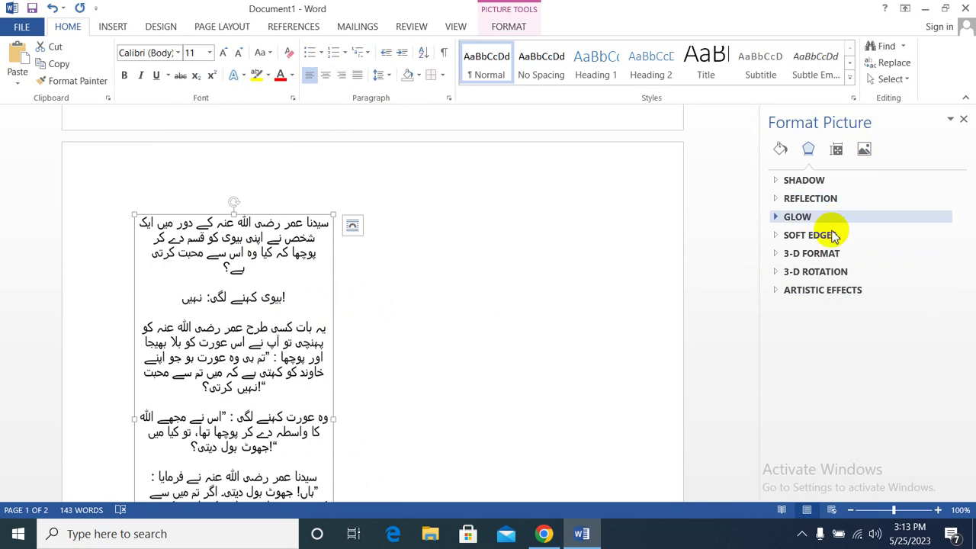
pyautogui.click(951, 120)
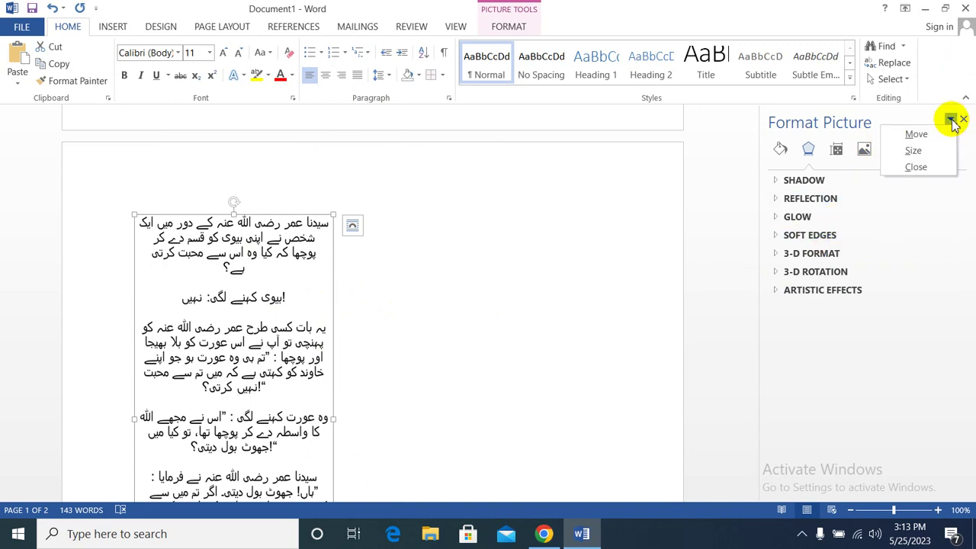
pyautogui.click(961, 120)
pyautogui.click(962, 119)
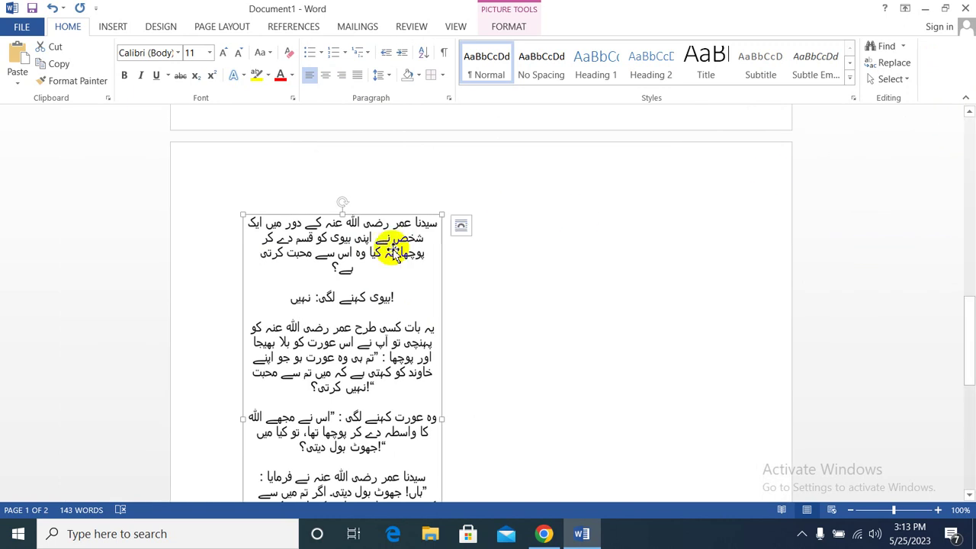
# Step: Make the Urdu picture float In Front of Text via the right-click Wrap Text menu
pyautogui.rightClick(313, 307)
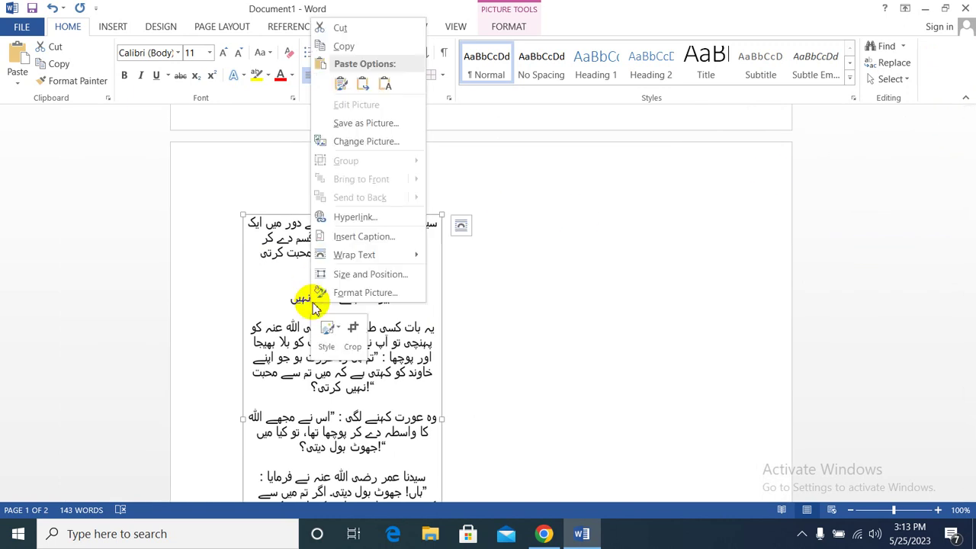
pyautogui.moveTo(373, 259)
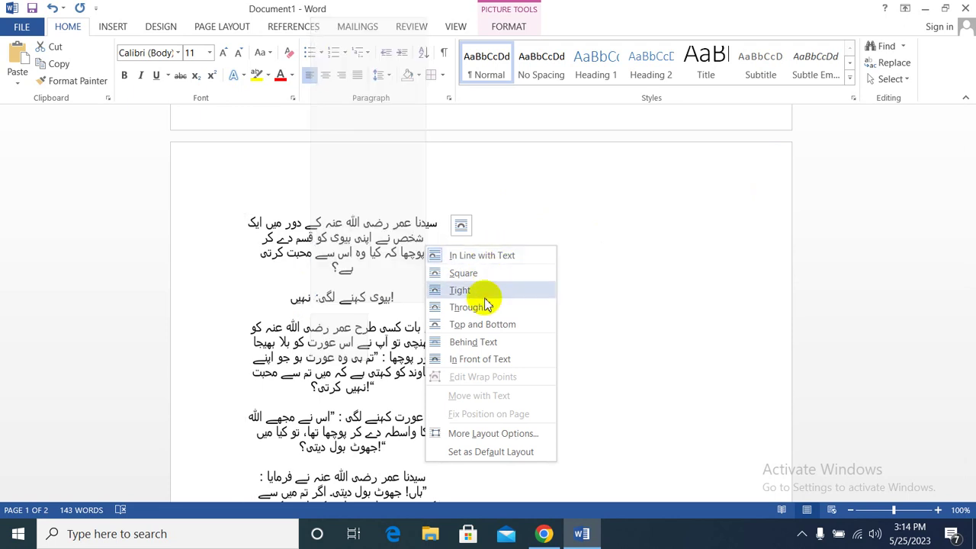
pyautogui.click(476, 361)
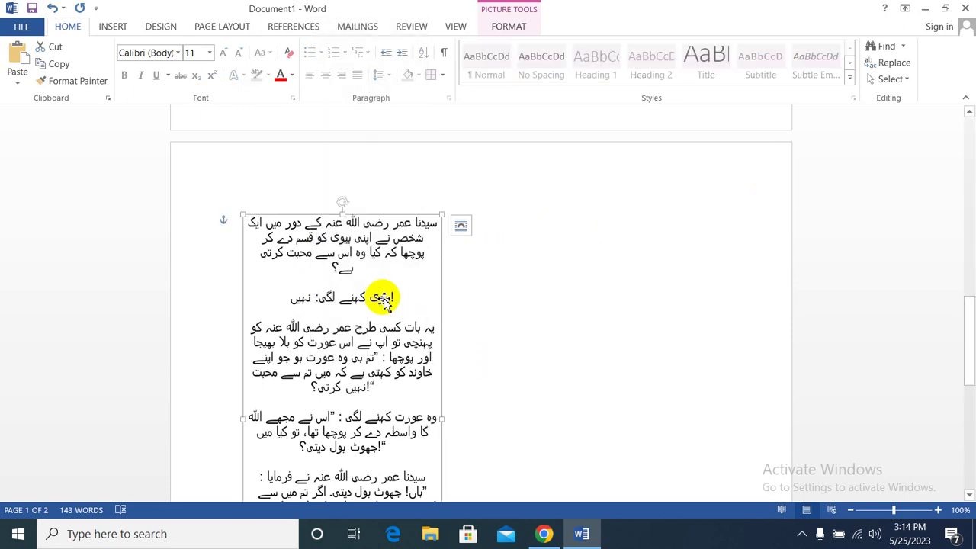
pyautogui.moveTo(384, 300)
pyautogui.mouseDown()
pyautogui.moveTo(518, 292)
pyautogui.moveTo(424, 279)
pyautogui.moveTo(405, 257)
pyautogui.mouseUp()
pyautogui.scroll(-3, 450, 294)
pyautogui.rightClick(406, 258)
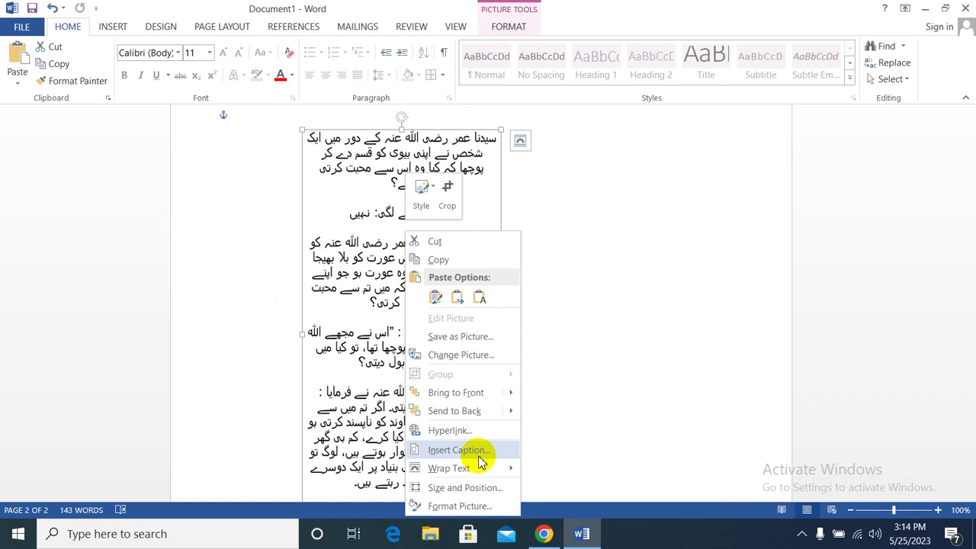
pyautogui.moveTo(497, 468)
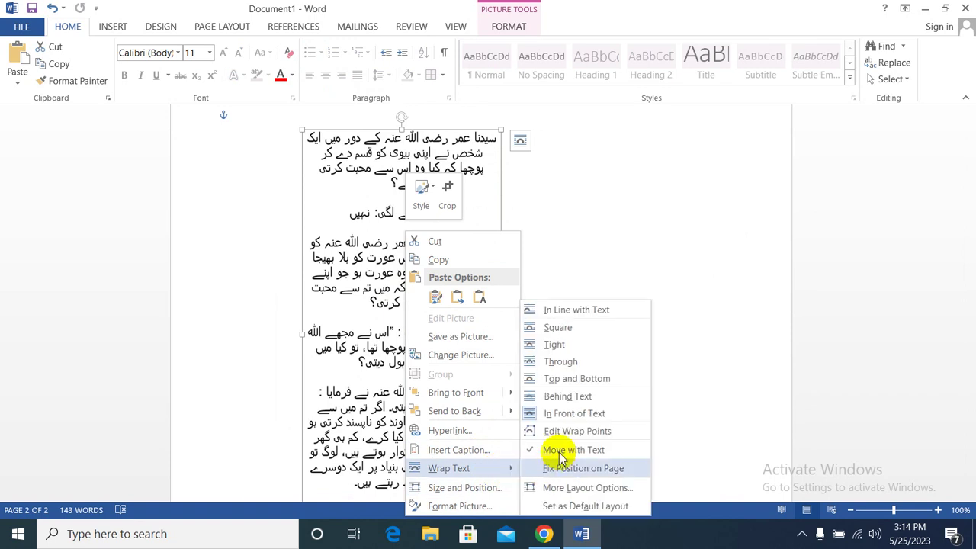
pyautogui.click(575, 413)
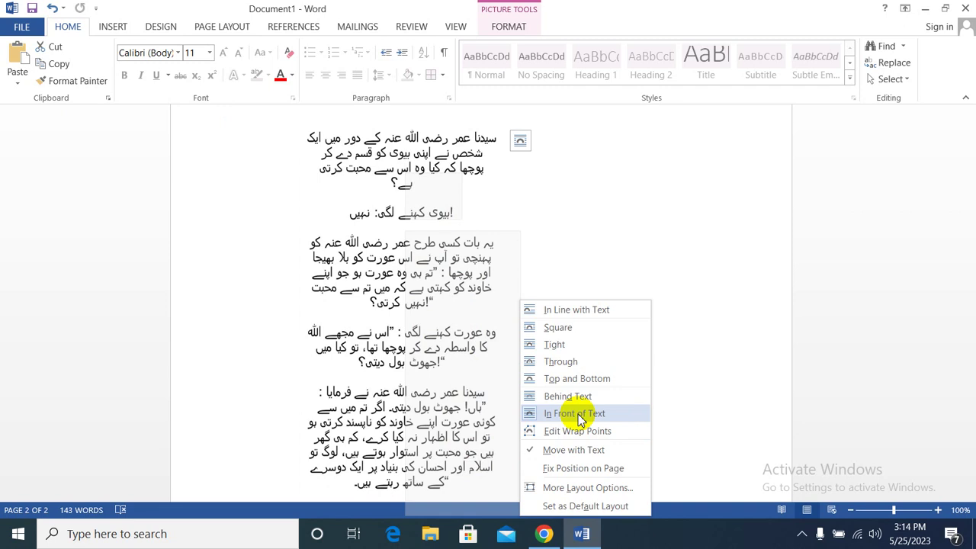
pyautogui.rightClick(378, 256)
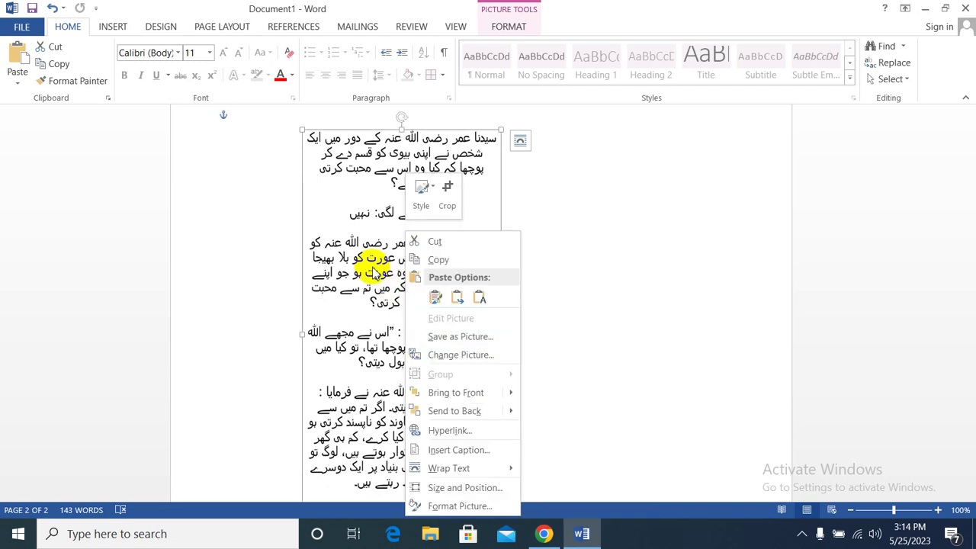
pyautogui.click(349, 244)
pyautogui.click(266, 257)
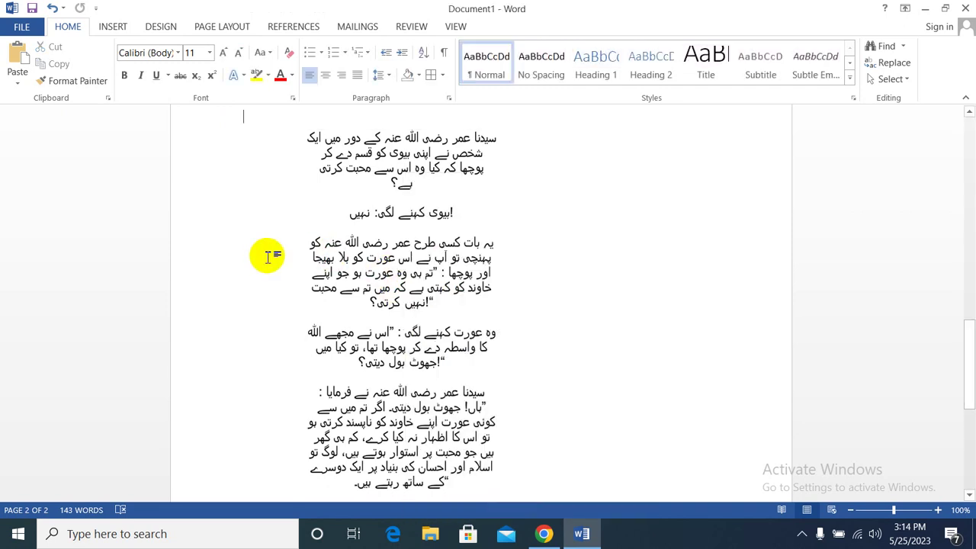
pyautogui.scroll(3, 267, 257)
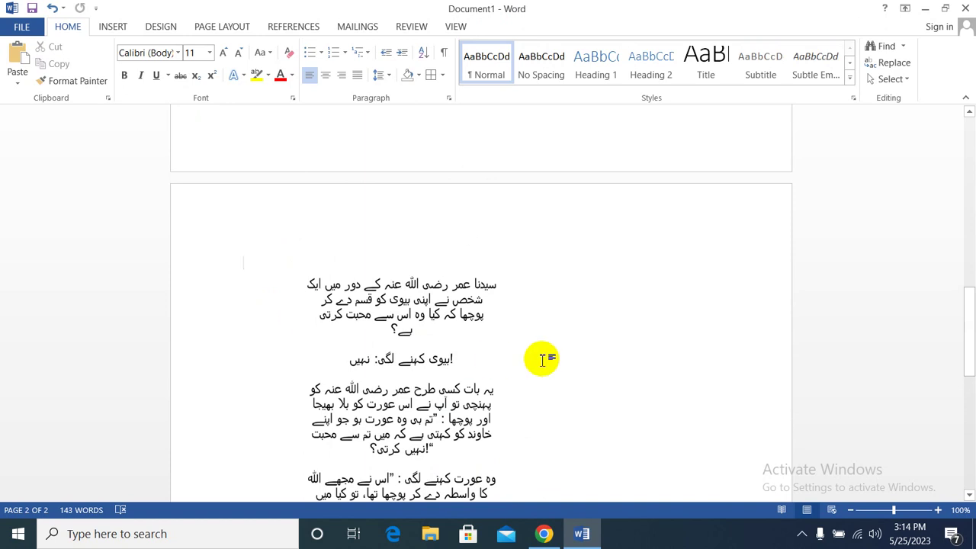
pyautogui.scroll(-2, 503, 320)
# Step: Resize the picture with its handles, making it much shorter, and nudge it down-right
pyautogui.click(391, 271)
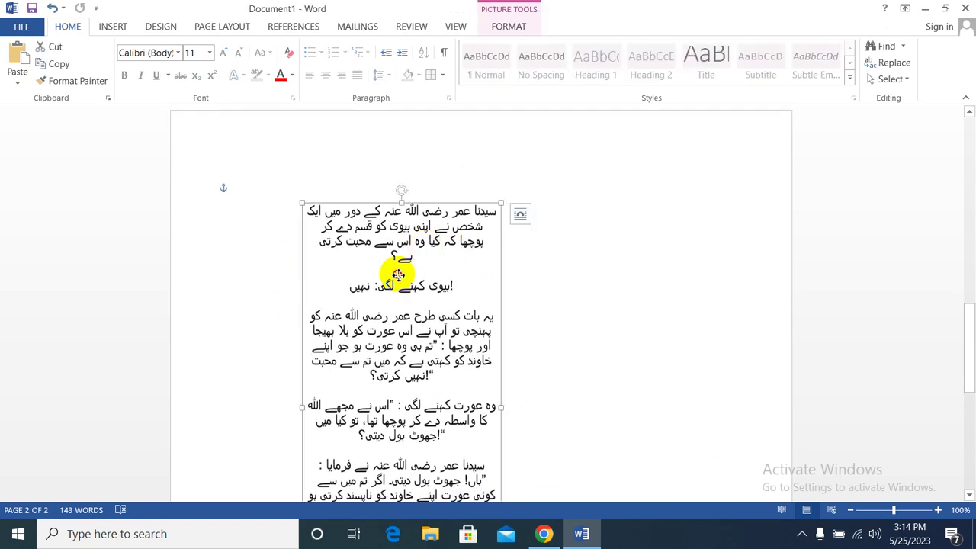
pyautogui.moveTo(409, 275)
pyautogui.mouseDown()
pyautogui.moveTo(475, 277)
pyautogui.moveTo(458, 274)
pyautogui.mouseUp()
pyautogui.scroll(-8, 463, 305)
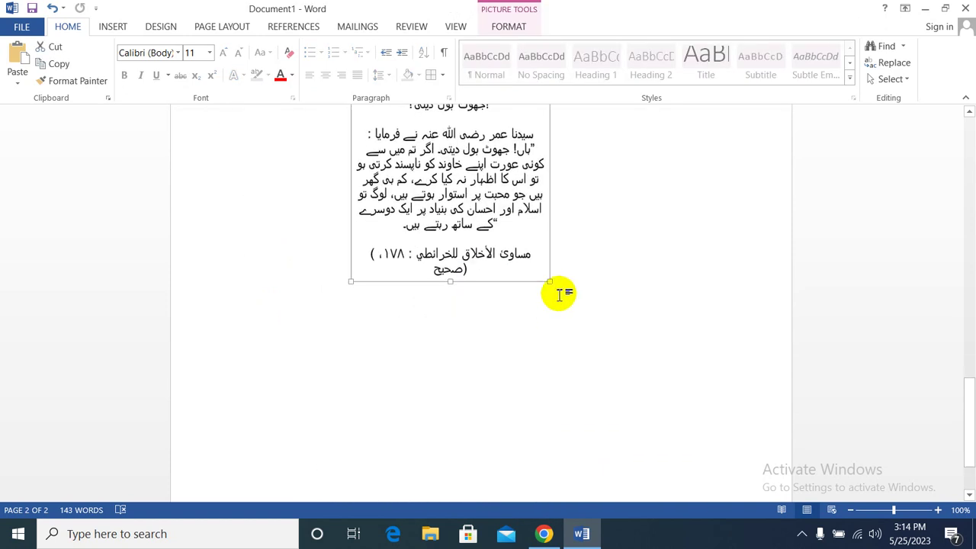
pyautogui.moveTo(547, 284); pyautogui.dragTo(479, 139)
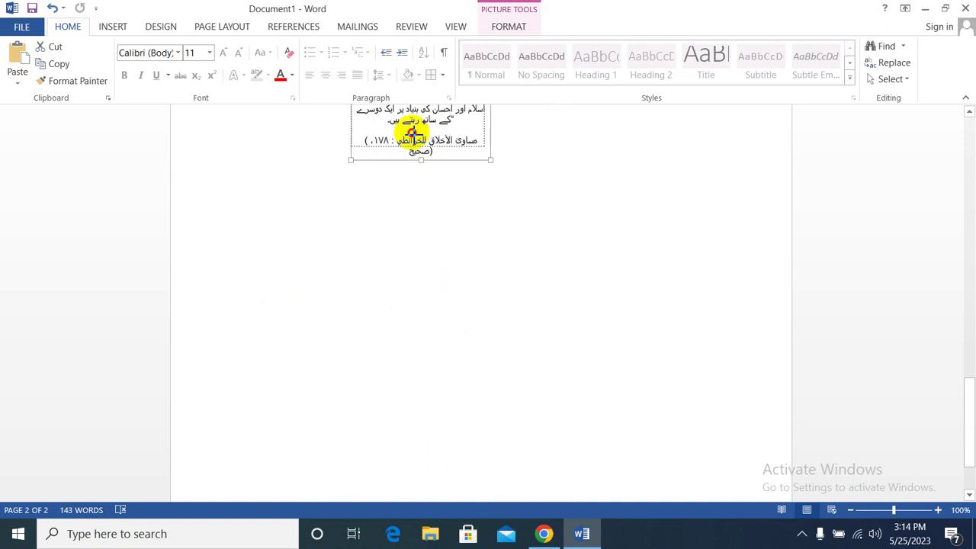
pyautogui.scroll(8, 411, 153)
pyautogui.scroll(-2, 442, 320)
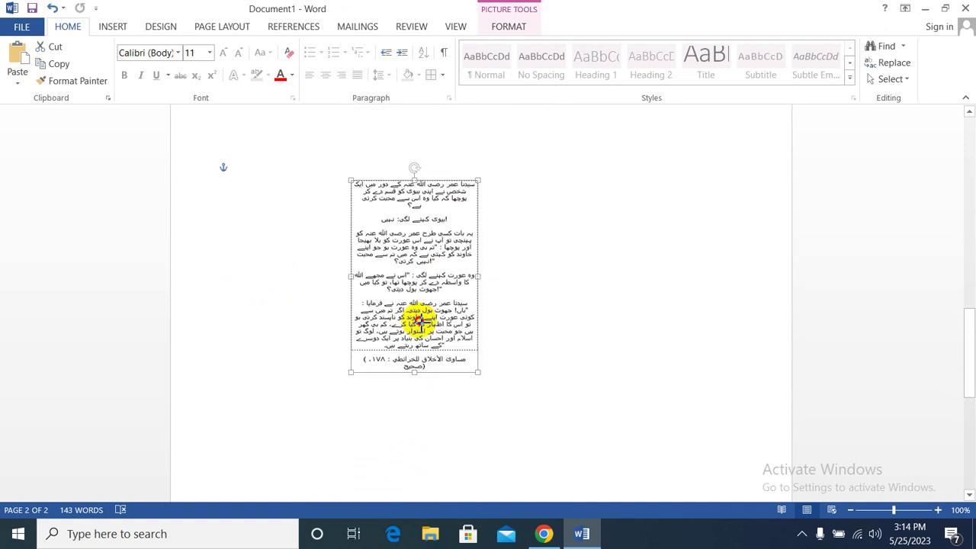
pyautogui.moveTo(413, 442); pyautogui.dragTo(418, 305)
pyautogui.moveTo(402, 260); pyautogui.dragTo(414, 306)
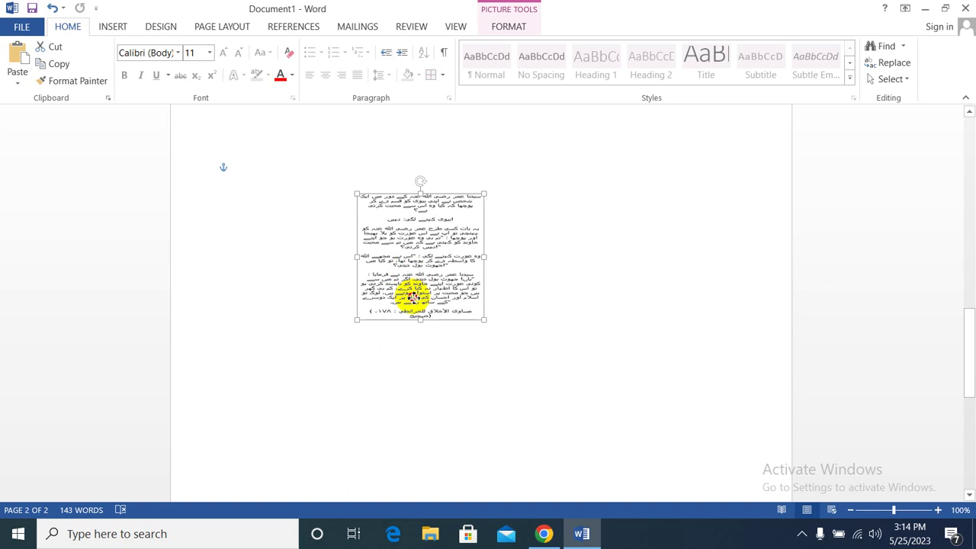
pyautogui.click(343, 230)
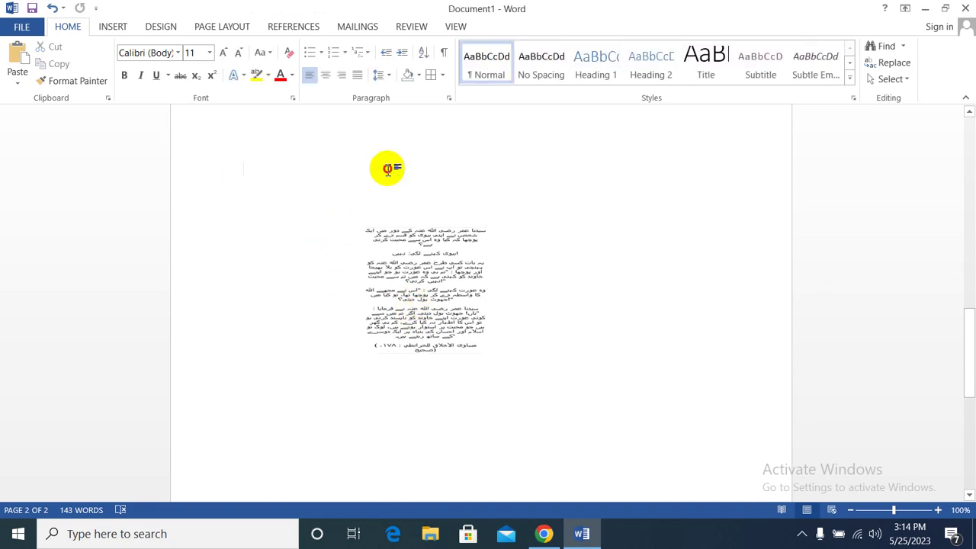
# Step: Set the picture's text wrapping to Behind Text
pyautogui.click(427, 281)
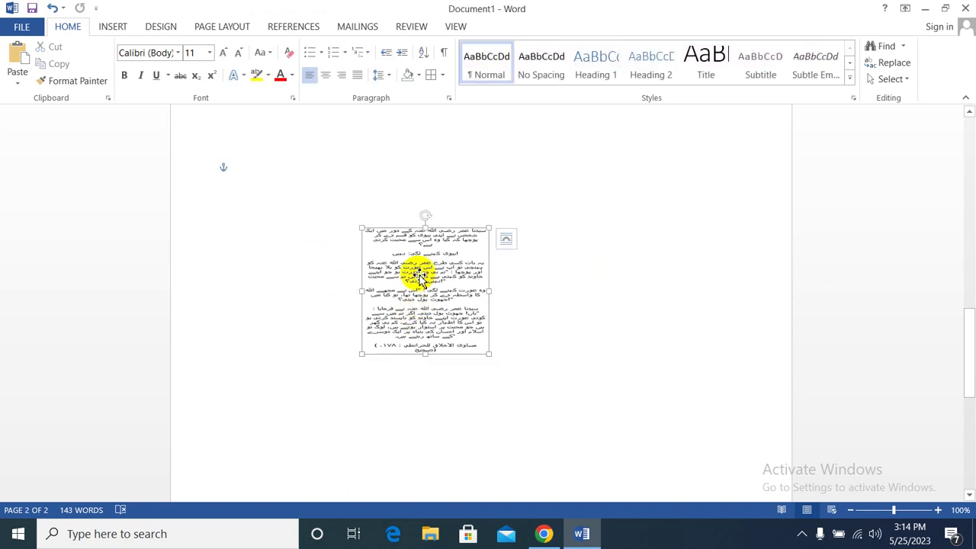
pyautogui.rightClick(423, 276)
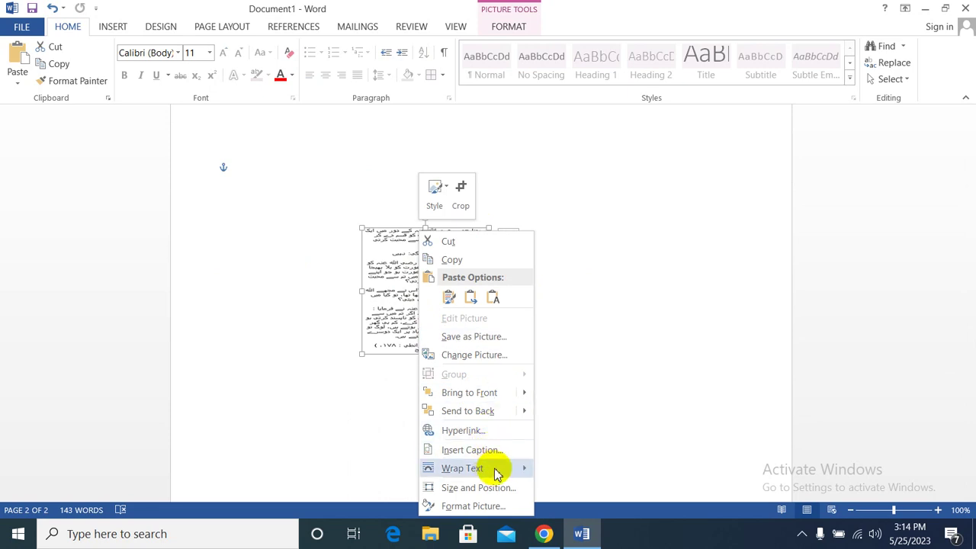
pyautogui.moveTo(525, 468)
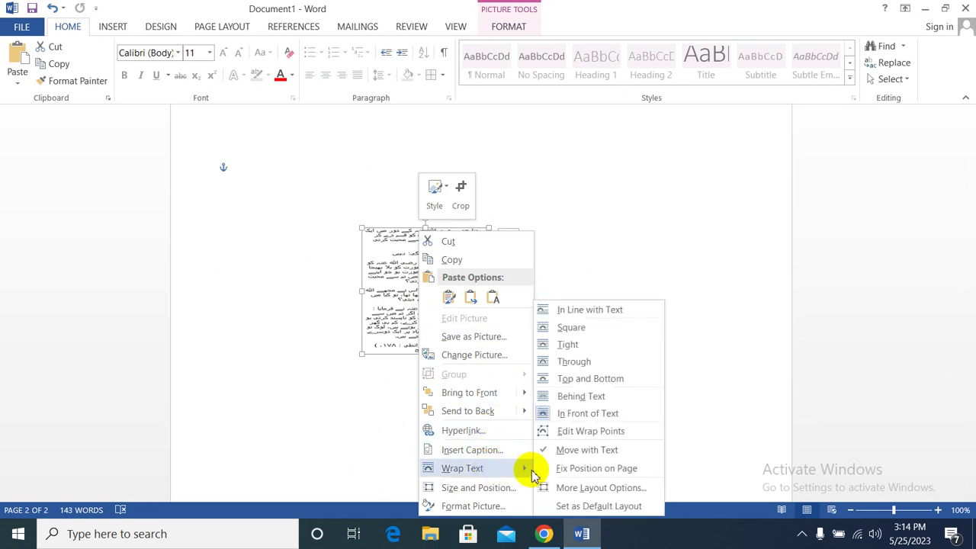
pyautogui.click(585, 395)
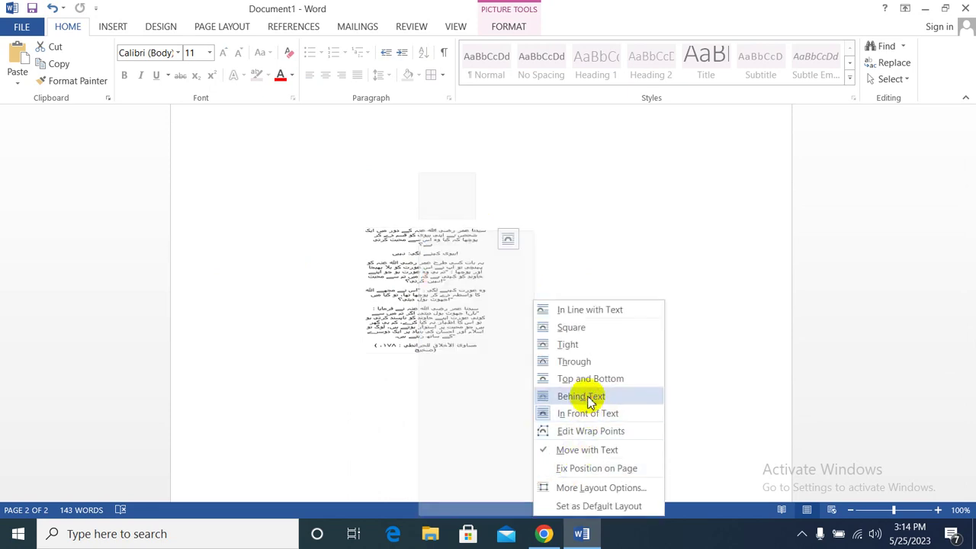
pyautogui.click(371, 201)
# Step: Drag the picture down toward the centre of page two
pyautogui.click(381, 261)
pyautogui.click(322, 177)
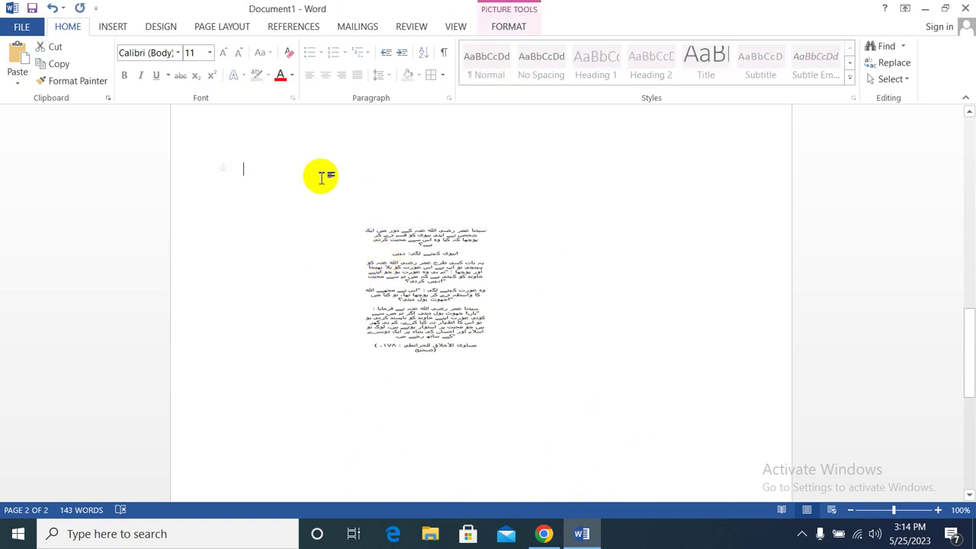
pyautogui.click(448, 280)
pyautogui.moveTo(449, 280)
pyautogui.mouseDown()
pyautogui.moveTo(453, 204)
pyautogui.moveTo(394, 348)
pyautogui.moveTo(532, 384)
pyautogui.mouseUp()
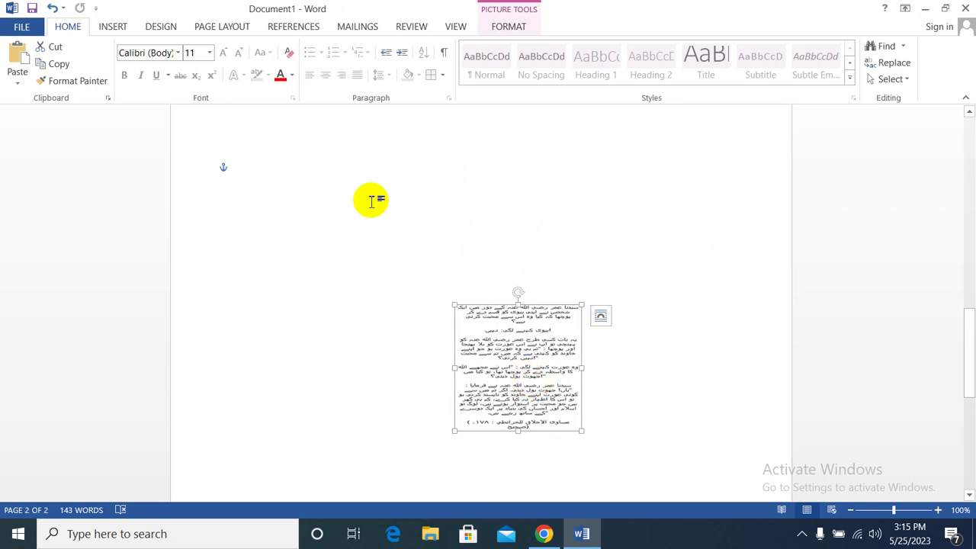
pyautogui.click(114, 30)
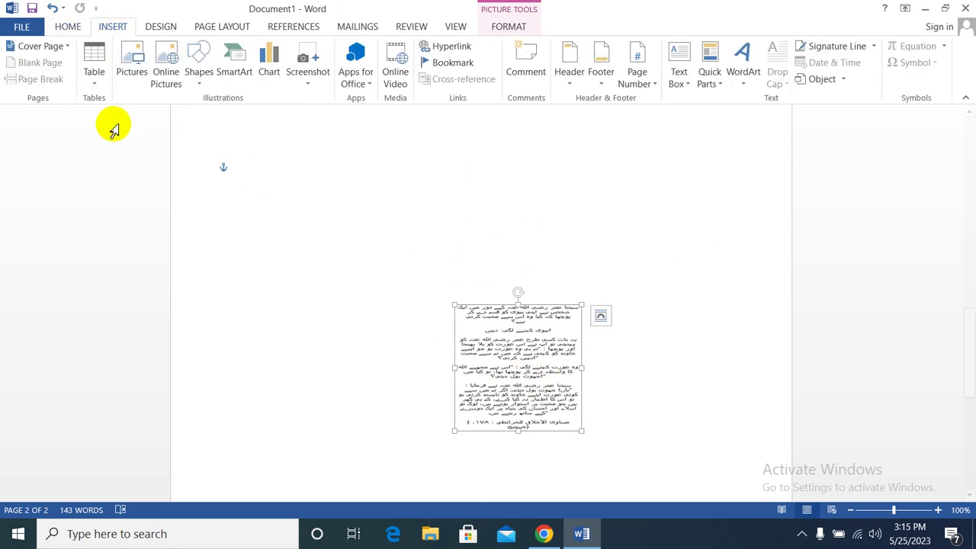
# Step: Draw a downward block arrow at upper right, rotate it down-left, and slim it
pyautogui.click(197, 89)
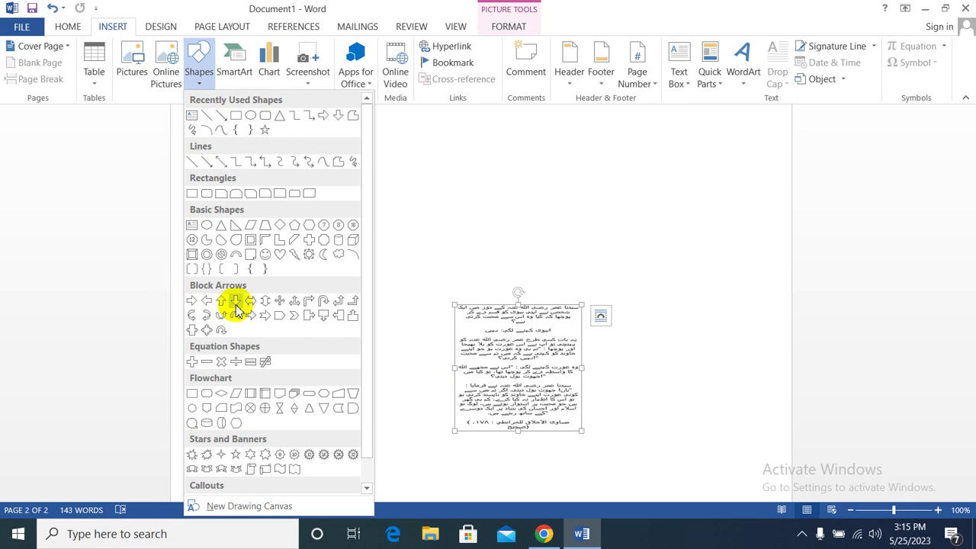
pyautogui.click(235, 301)
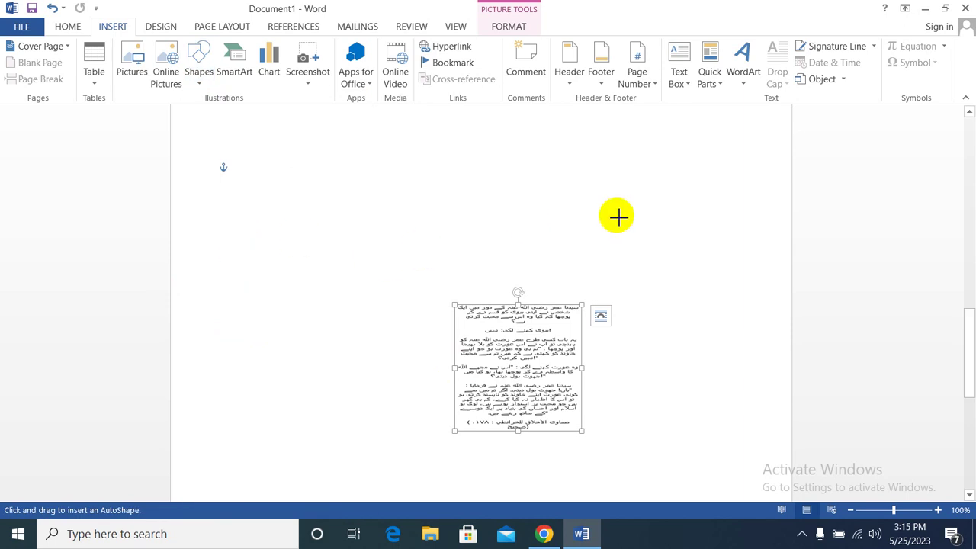
pyautogui.click(644, 187)
pyautogui.moveTo(644, 186); pyautogui.dragTo(586, 324)
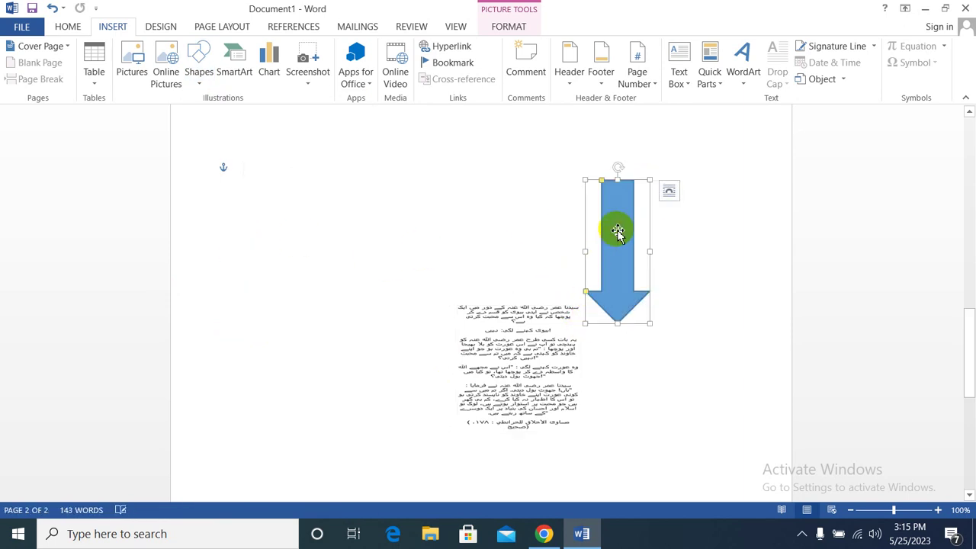
pyautogui.moveTo(621, 167)
pyautogui.mouseDown()
pyautogui.moveTo(698, 193)
pyautogui.moveTo(676, 197)
pyautogui.mouseUp()
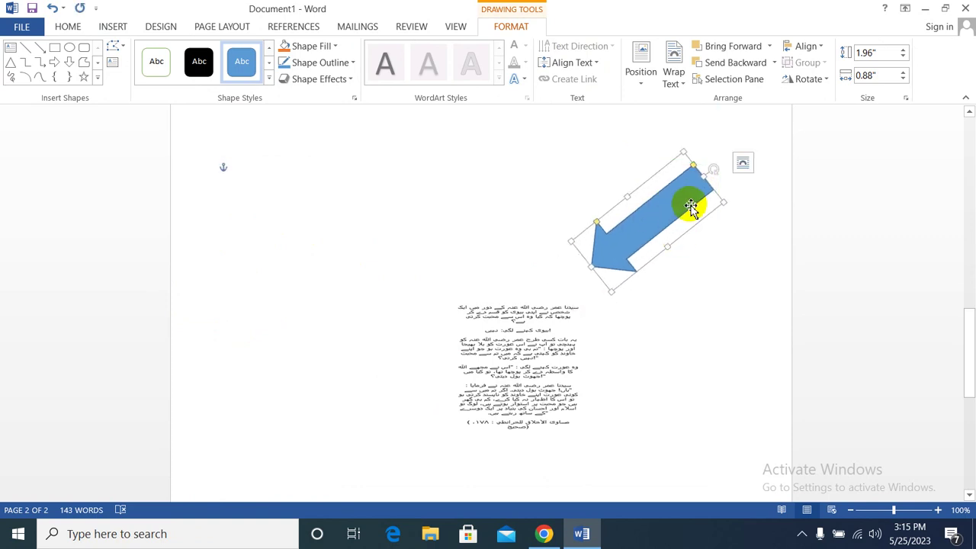
pyautogui.moveTo(669, 248); pyautogui.dragTo(644, 219)
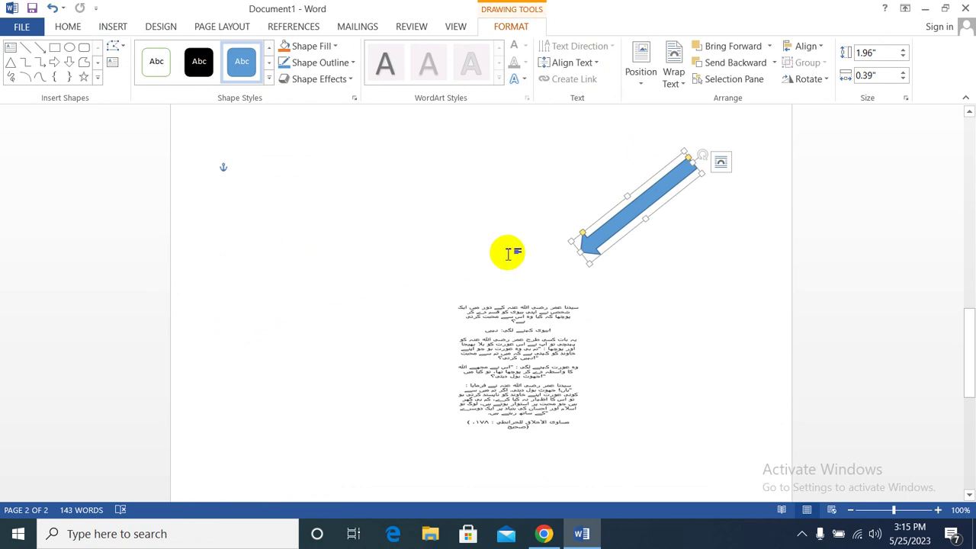
# Step: Give the block arrow a dark blue outline, leaving its fill and effects unchanged
pyautogui.click(337, 47)
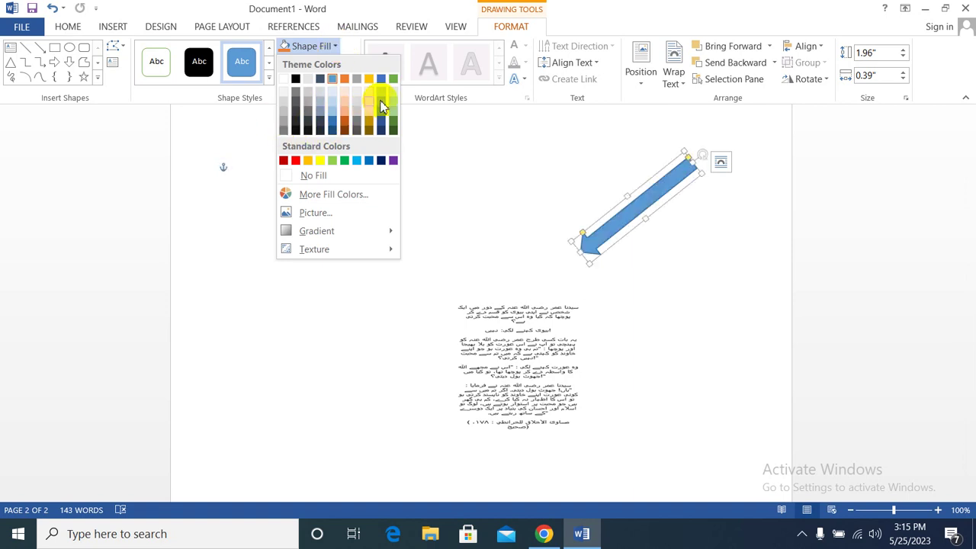
pyautogui.click(221, 233)
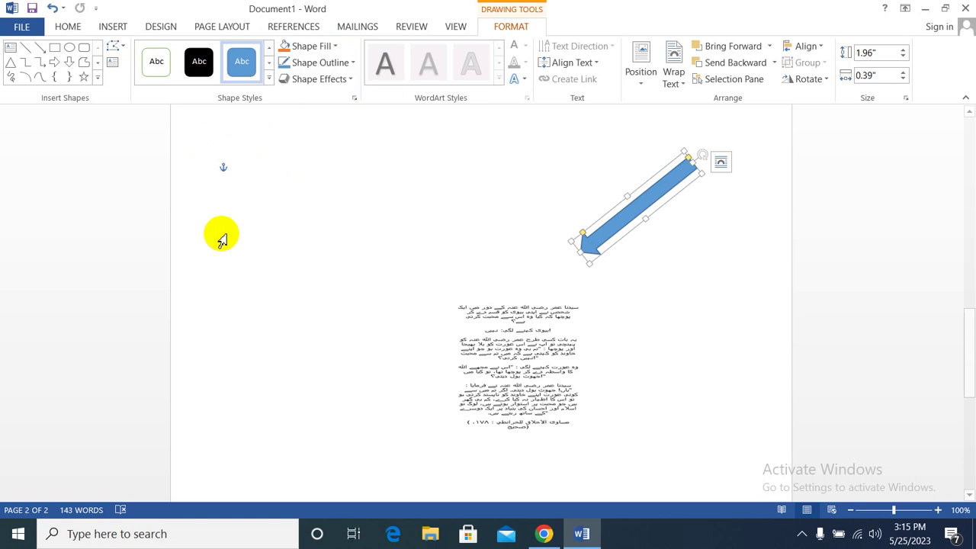
pyautogui.click(358, 65)
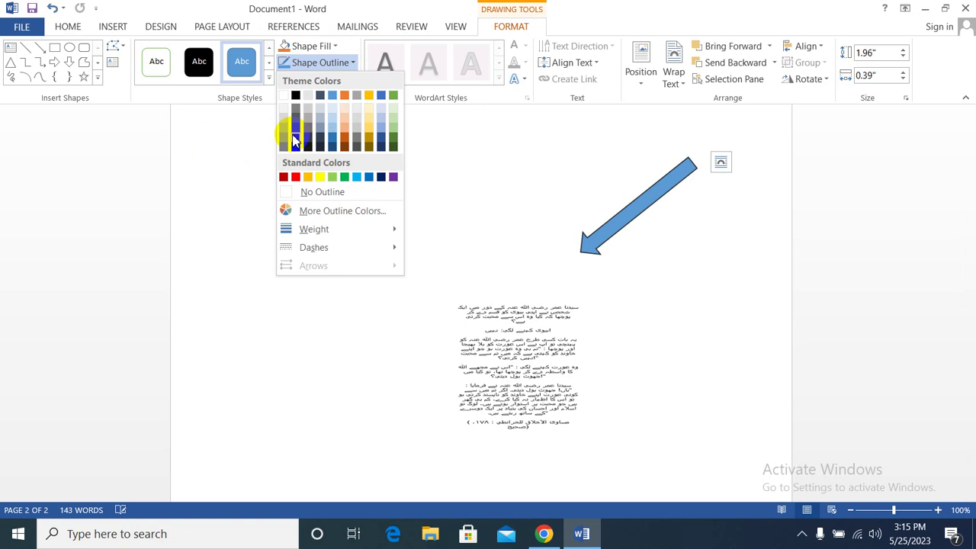
pyautogui.click(294, 141)
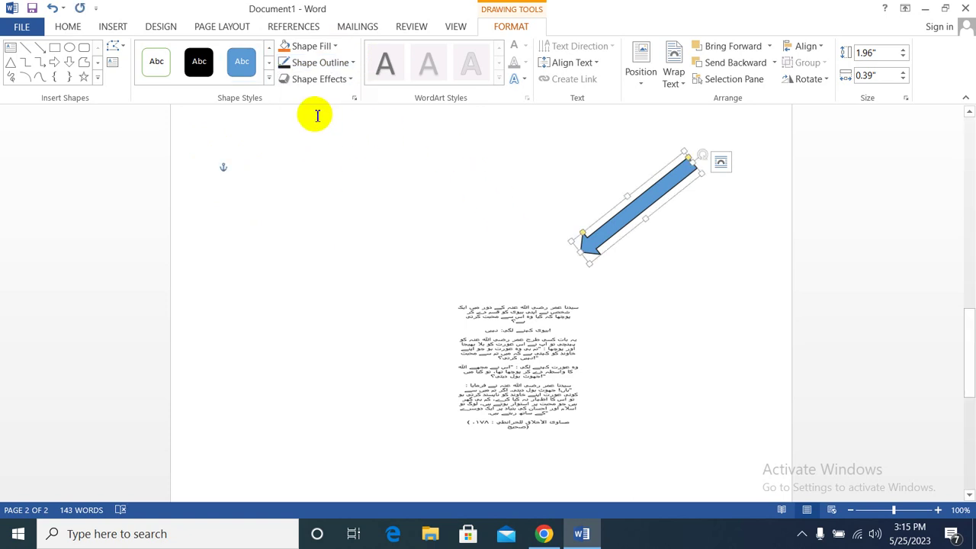
pyautogui.click(352, 80)
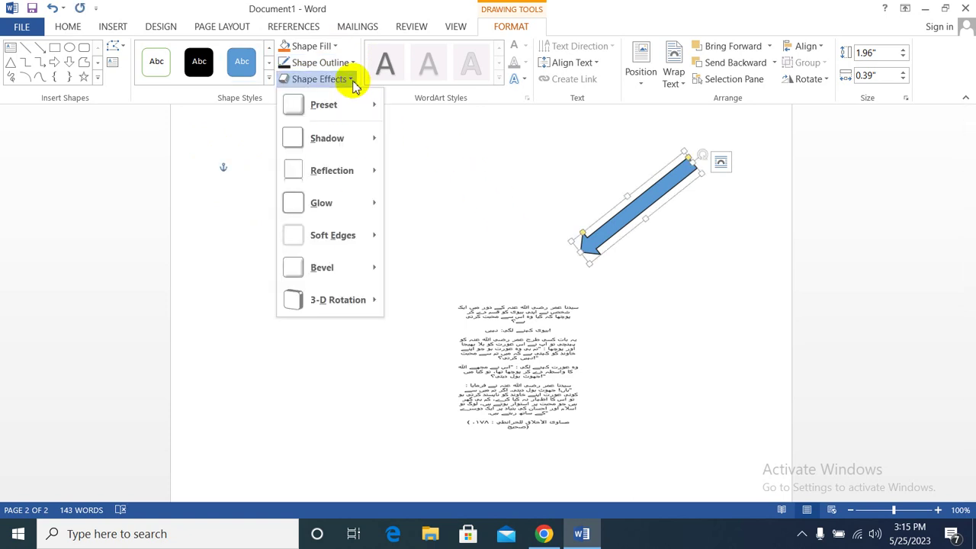
pyautogui.moveTo(333, 137)
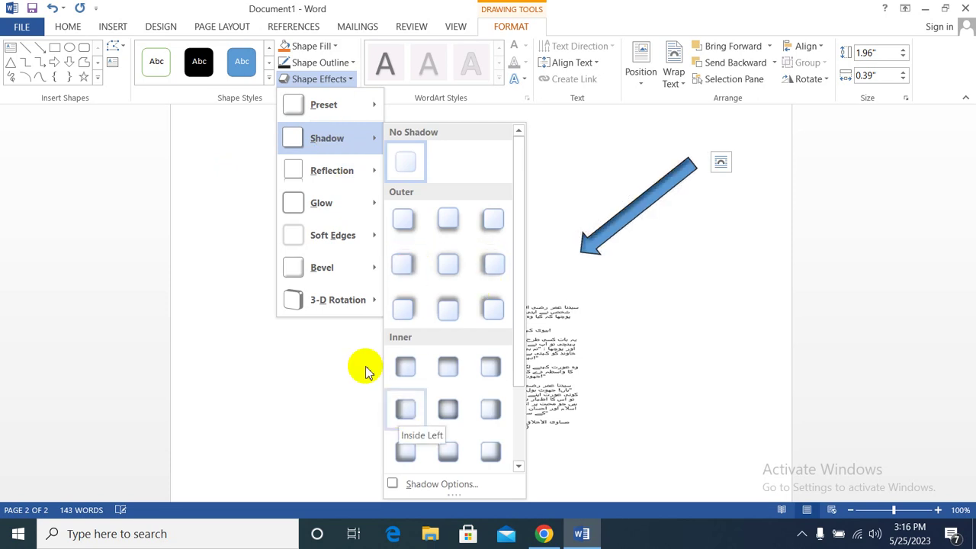
pyautogui.moveTo(366, 300)
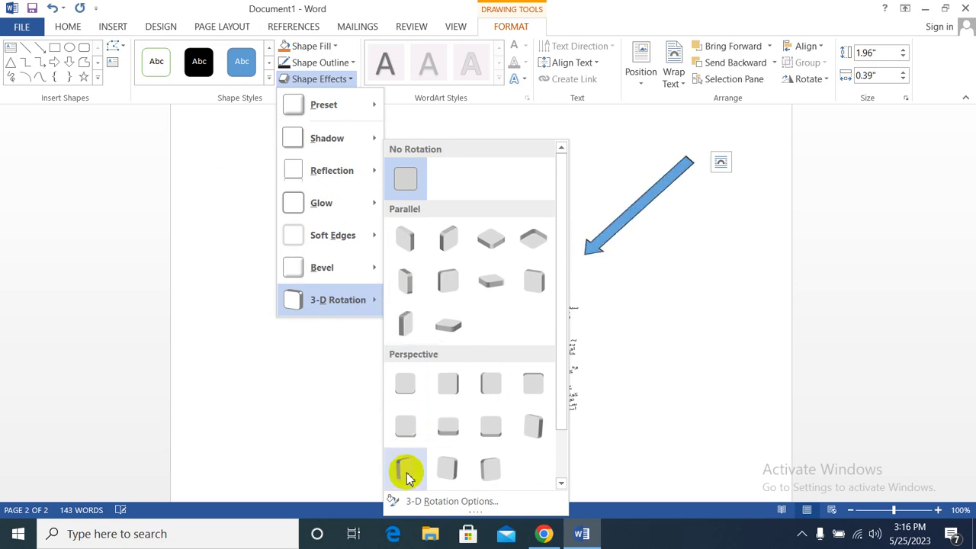
pyautogui.click(211, 207)
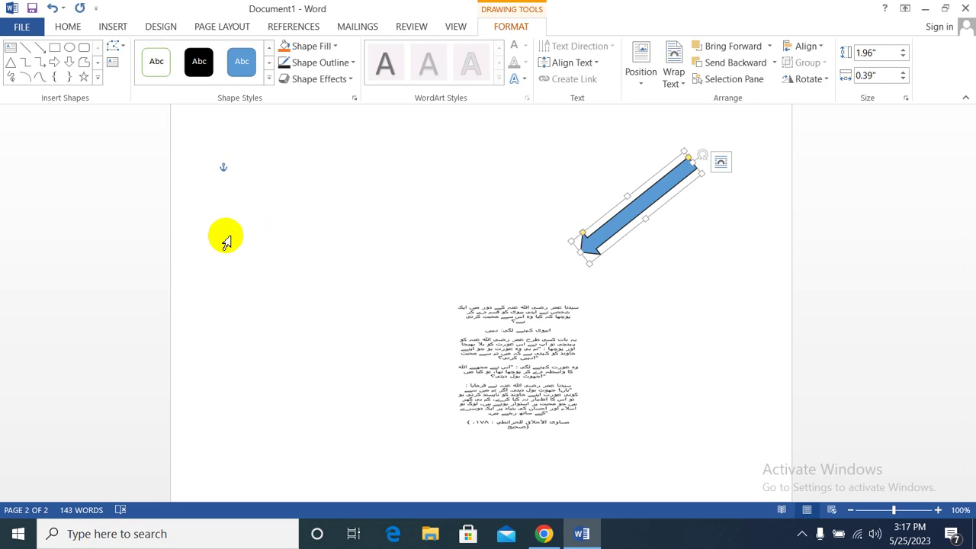
pyautogui.click(114, 27)
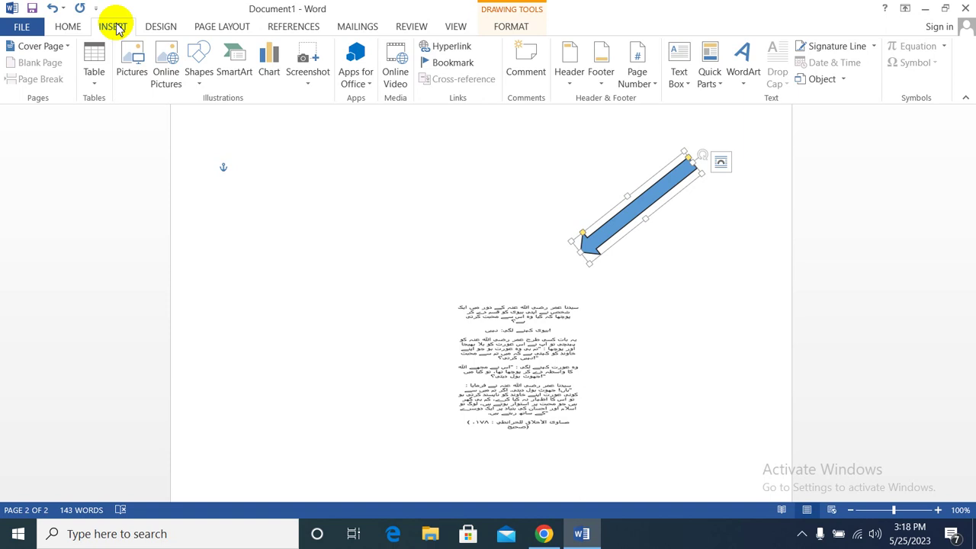
pyautogui.click(196, 89)
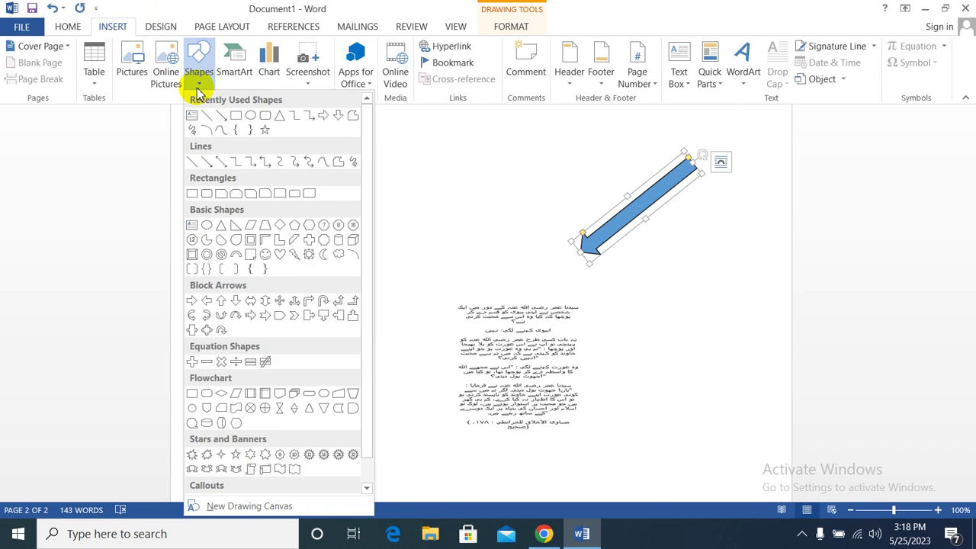
pyautogui.click(203, 4)
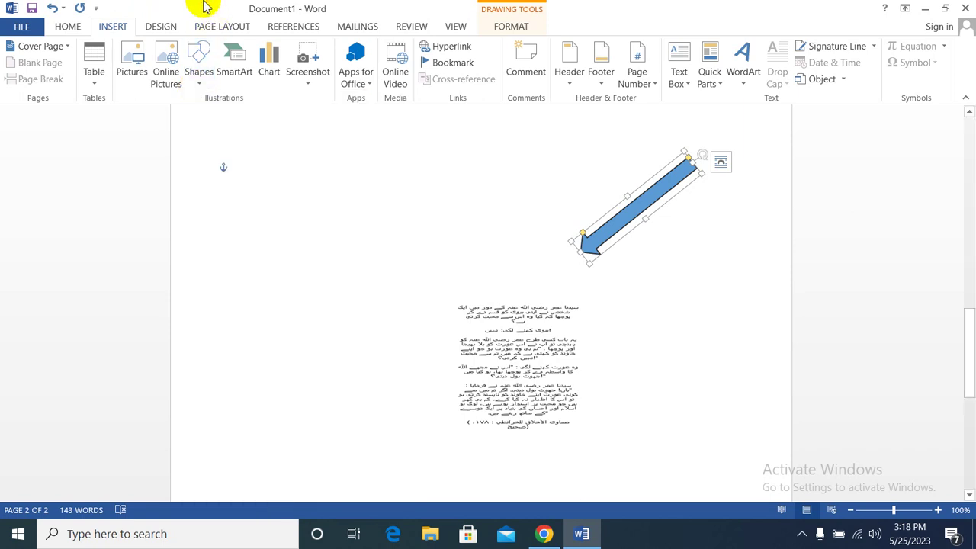
# Step: Insert a Segmented Cycle graphic from the SmartArt Cycle category
pyautogui.click(234, 65)
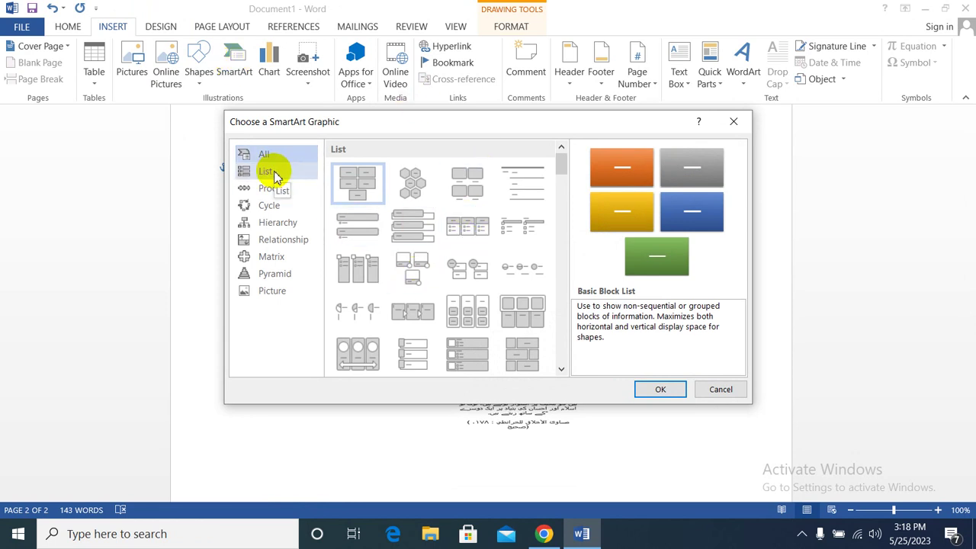
pyautogui.click(273, 257)
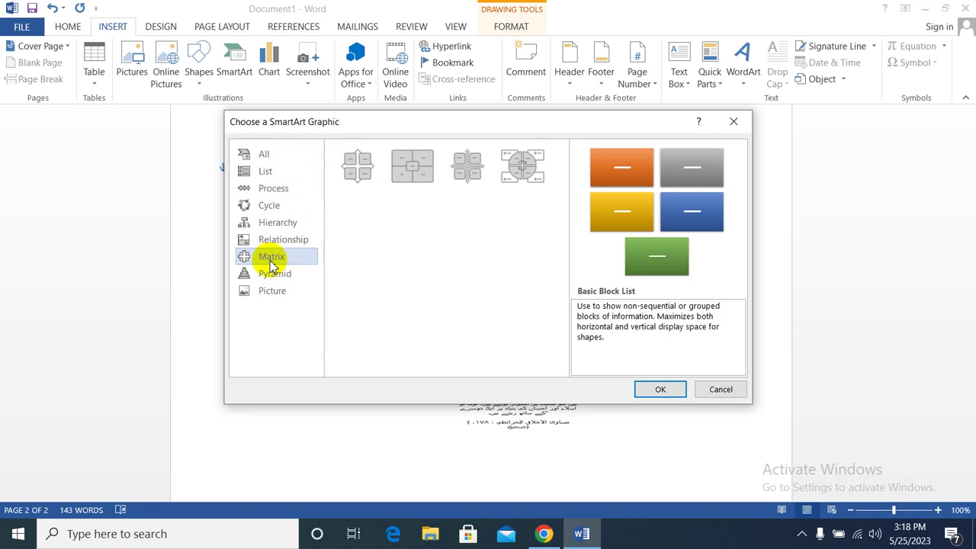
pyautogui.click(275, 206)
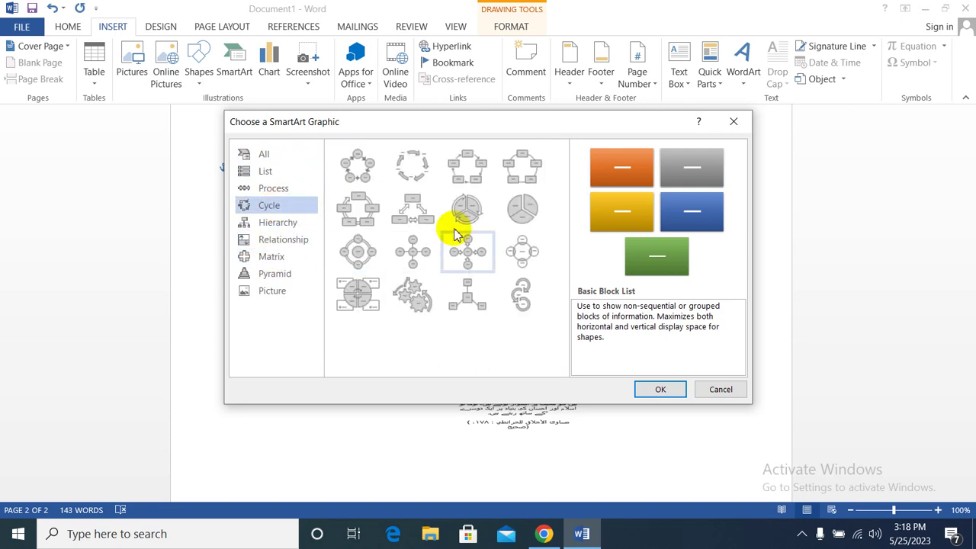
pyautogui.click(465, 210)
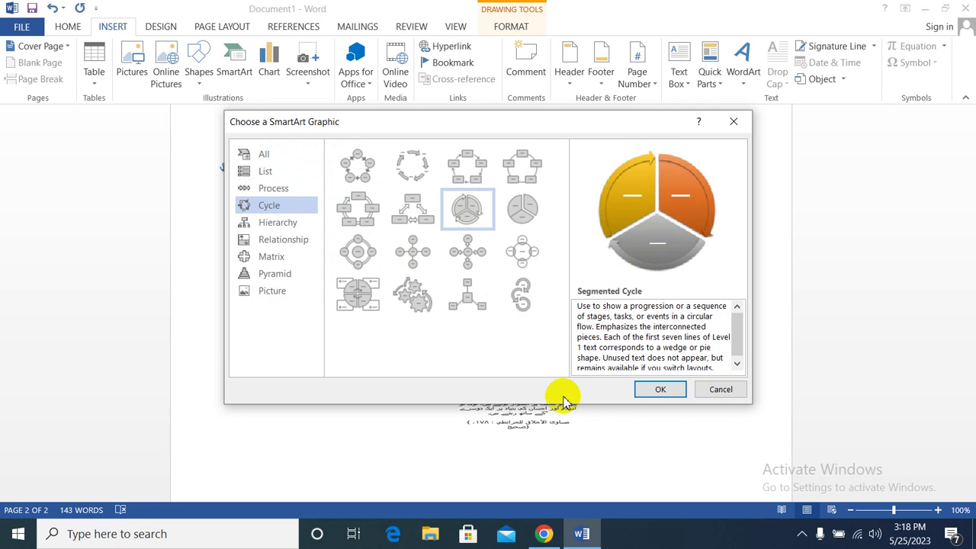
pyautogui.click(658, 390)
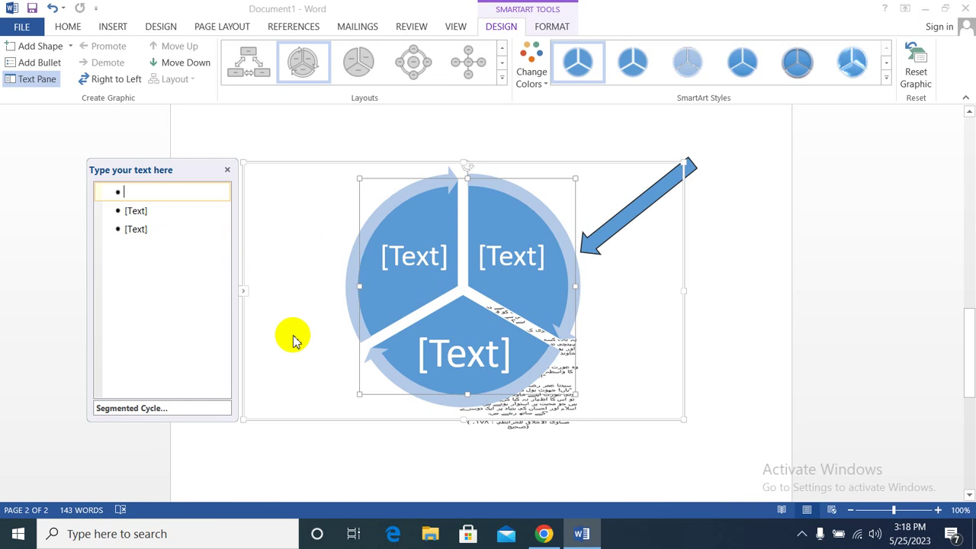
# Step: Type a first name into each of the three [Text] lines in the SmartArt Text Pane
pyautogui.scroll(-5, 327, 312)
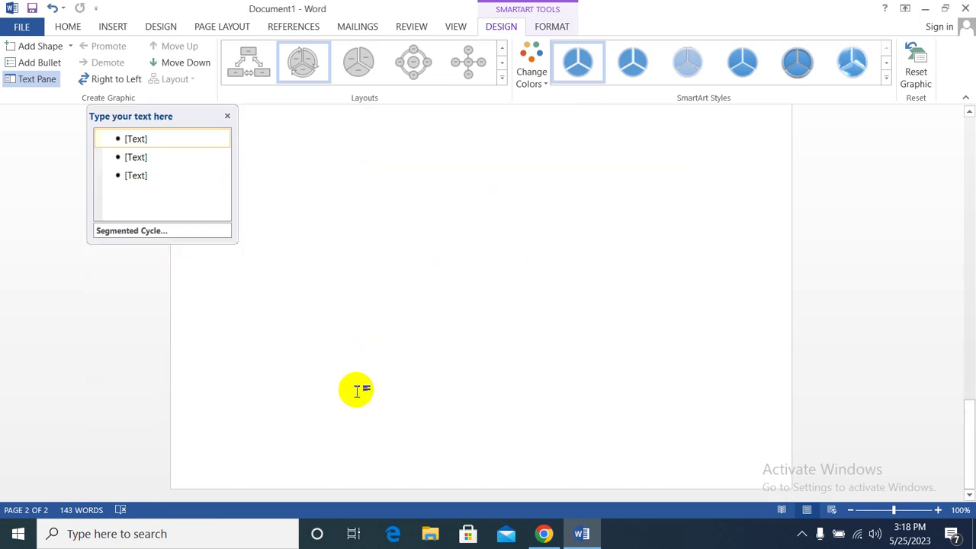
pyautogui.click(156, 138)
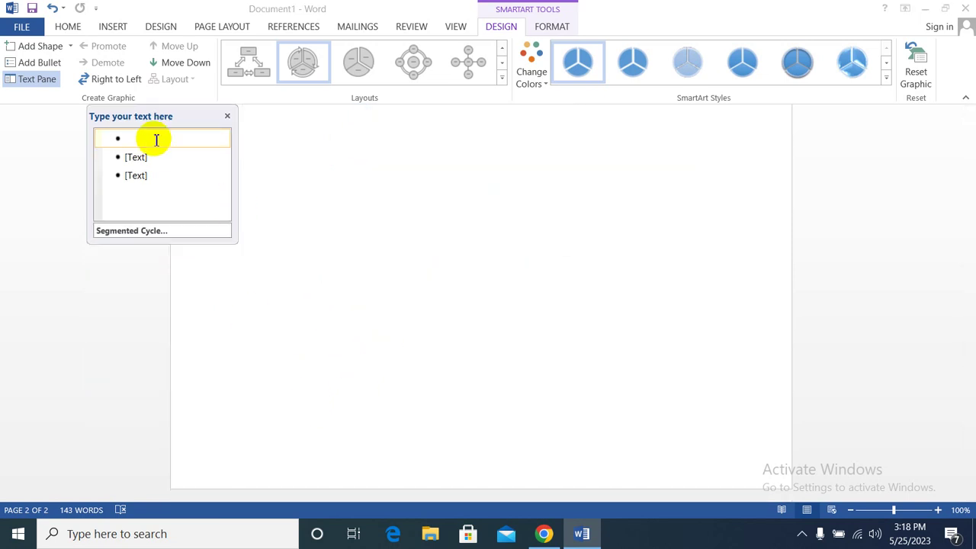
pyautogui.write('Mudass')
pyautogui.write('ir')
pyautogui.click(141, 158)
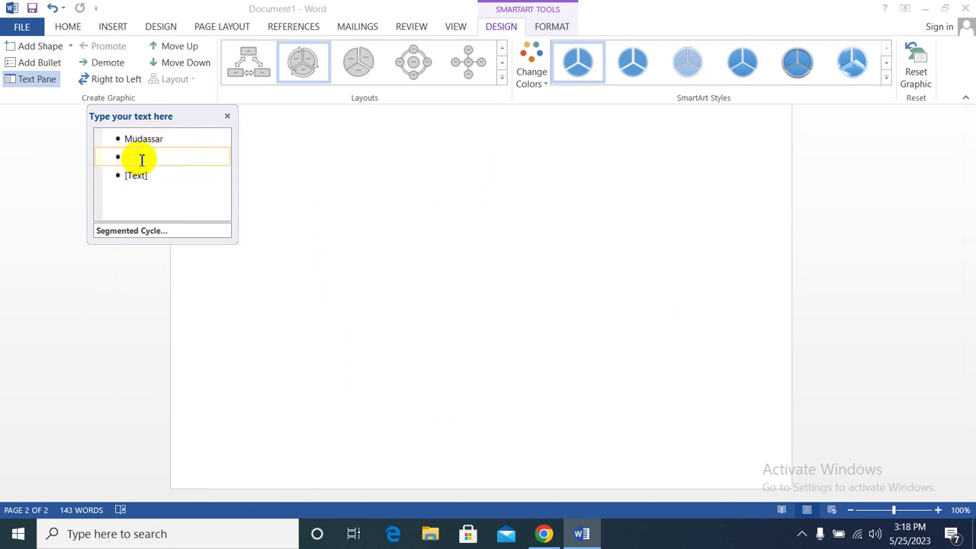
pyautogui.write('Mubash')
pyautogui.write('ar')
pyautogui.click(146, 176)
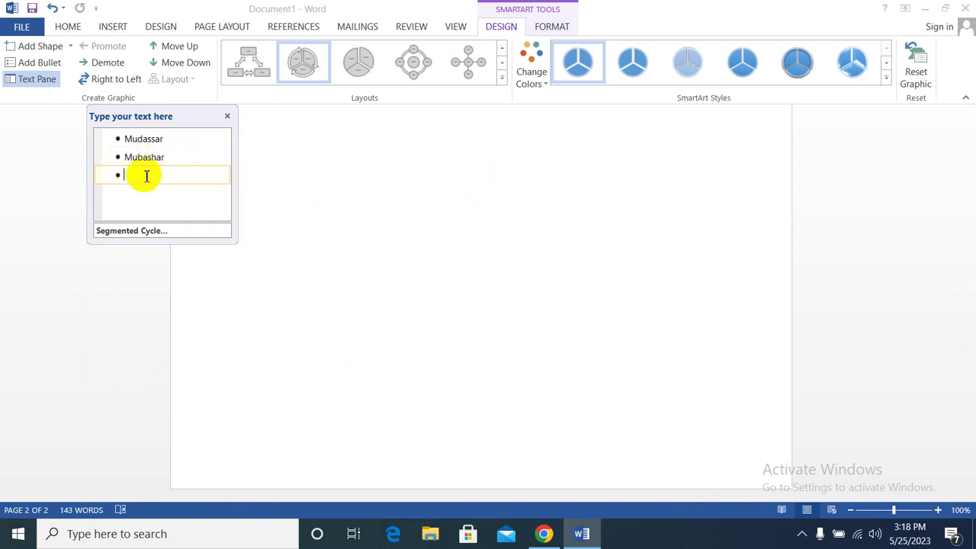
pyautogui.write('Basha')
pyautogui.write('rat')
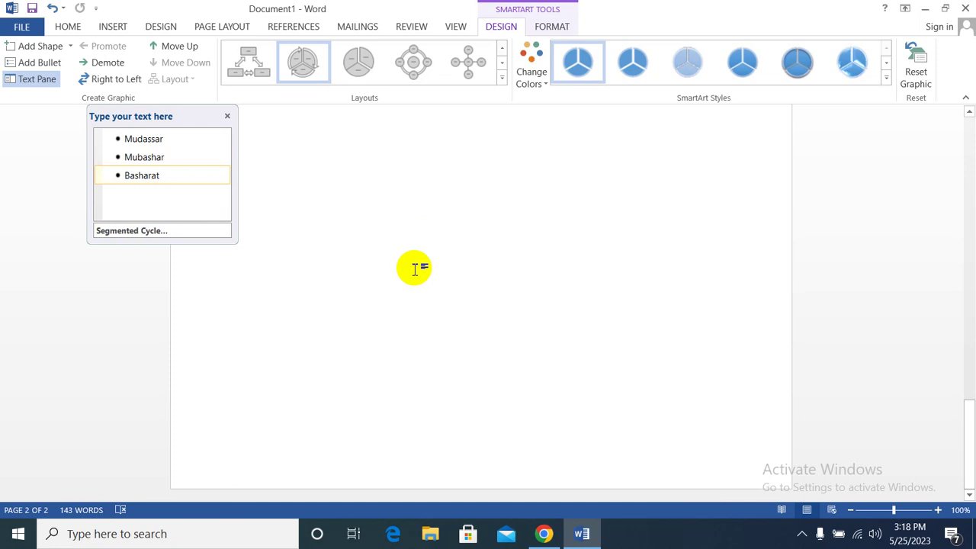
pyautogui.scroll(2, 418, 271)
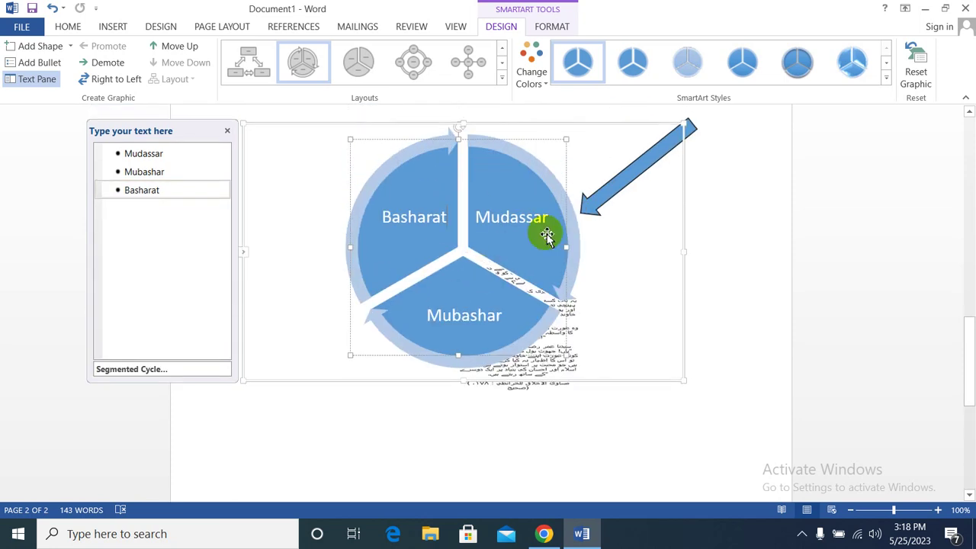
# Step: Close the Text Pane and give the cycle graphic the blue, yellow and green Colorful scheme with a 3D style
pyautogui.click(226, 134)
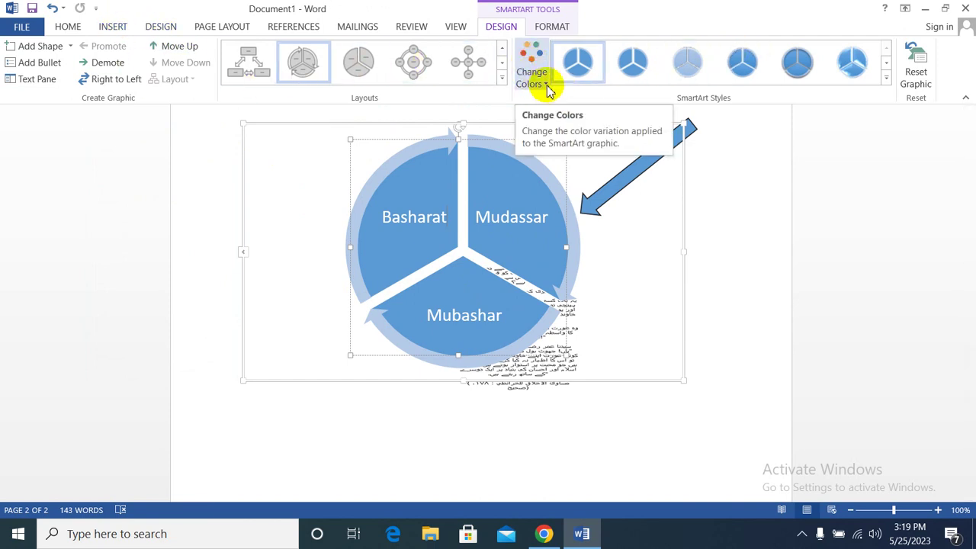
pyautogui.click(546, 84)
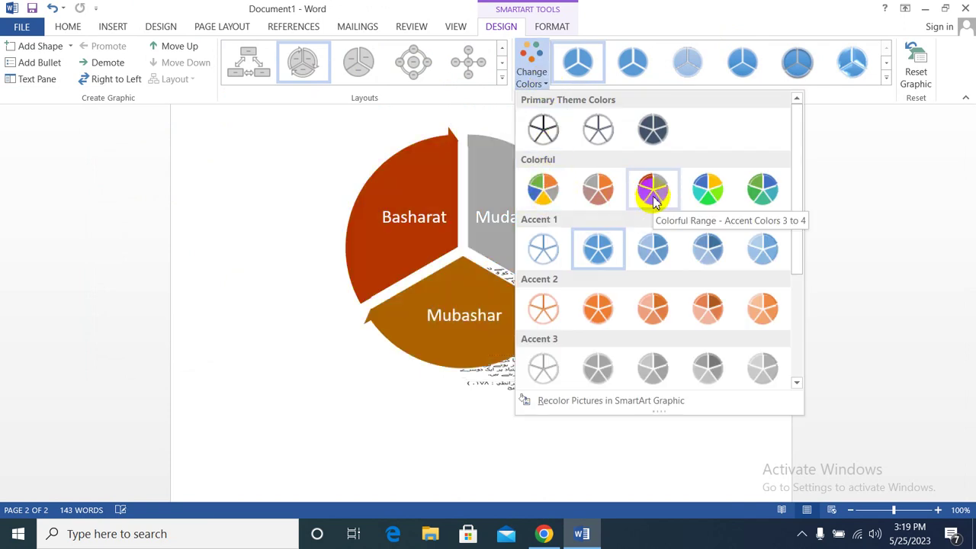
pyautogui.click(707, 189)
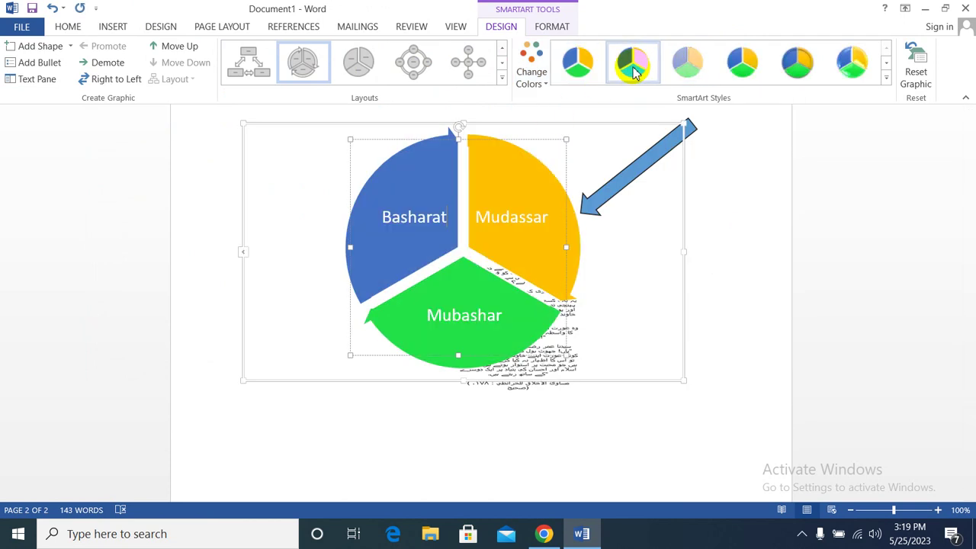
pyautogui.click(741, 66)
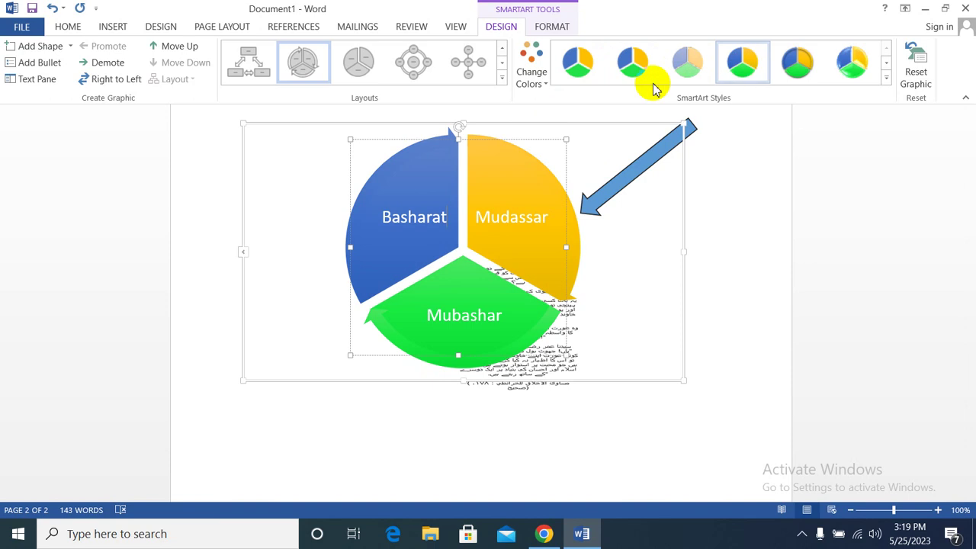
pyautogui.click(443, 163)
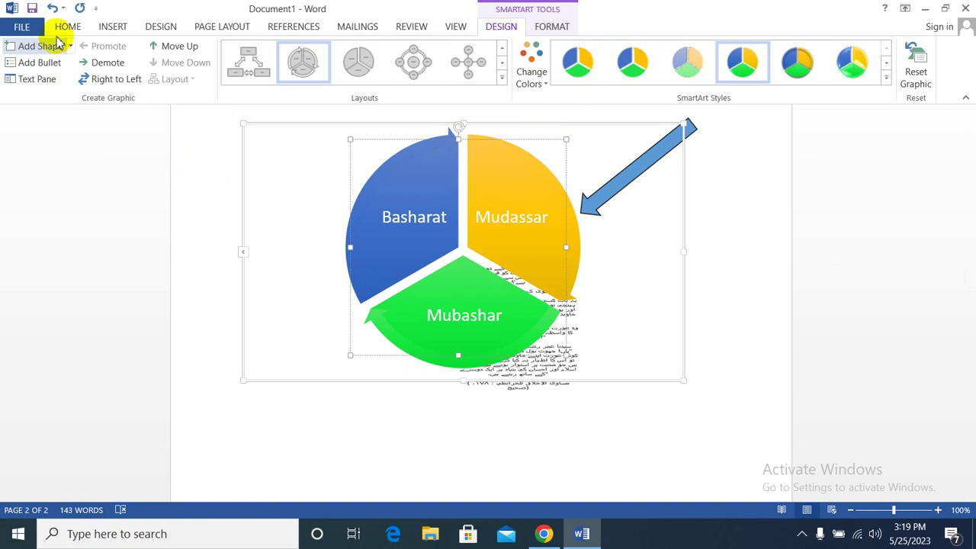
pyautogui.click(112, 29)
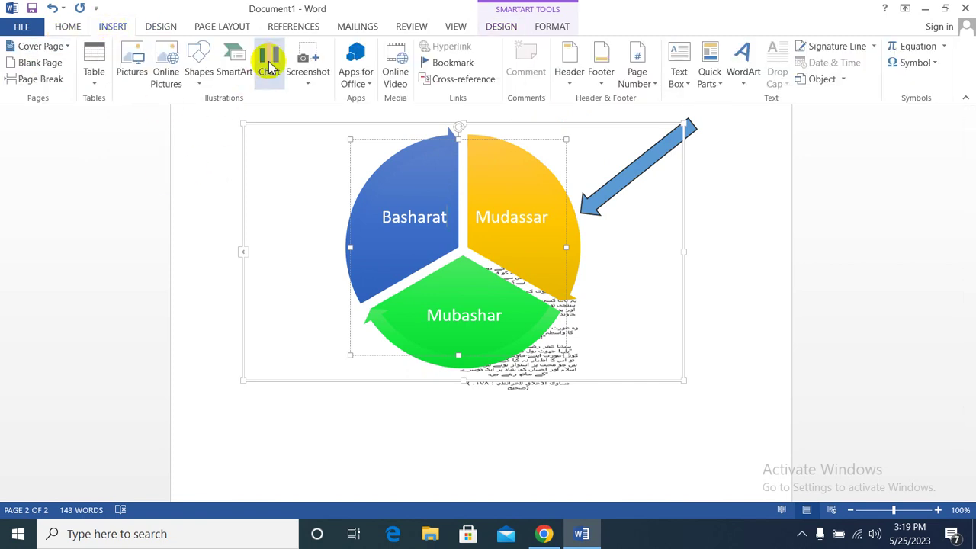
pyautogui.click(268, 61)
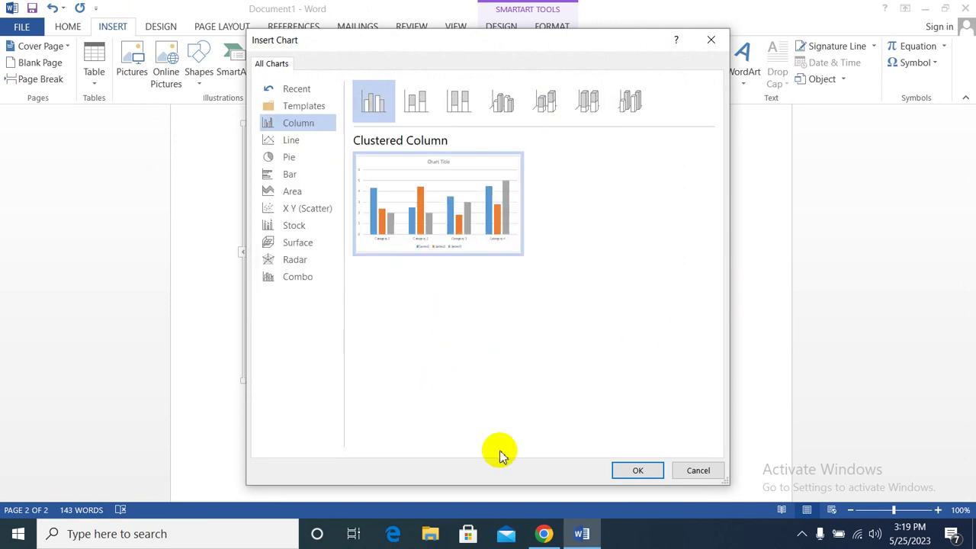
pyautogui.click(288, 143)
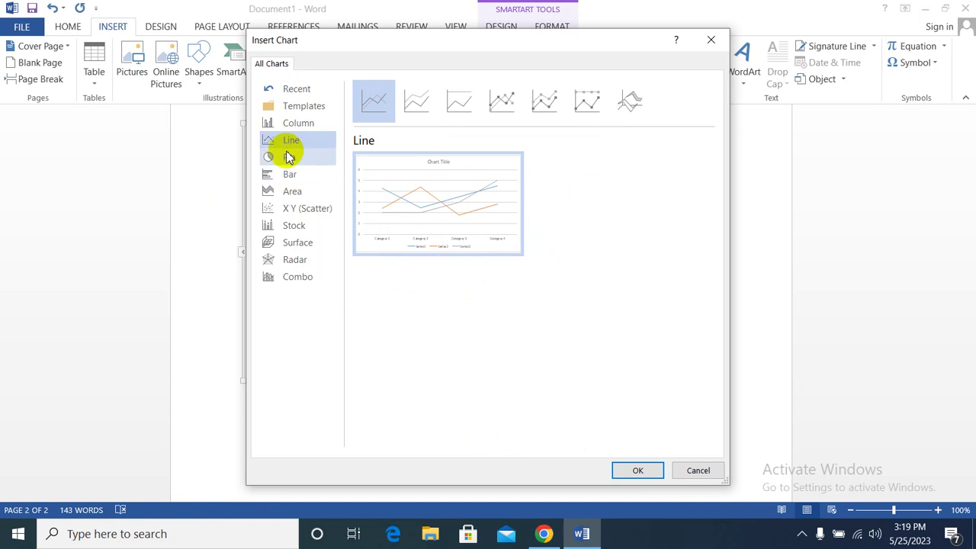
pyautogui.click(287, 156)
pyautogui.click(289, 176)
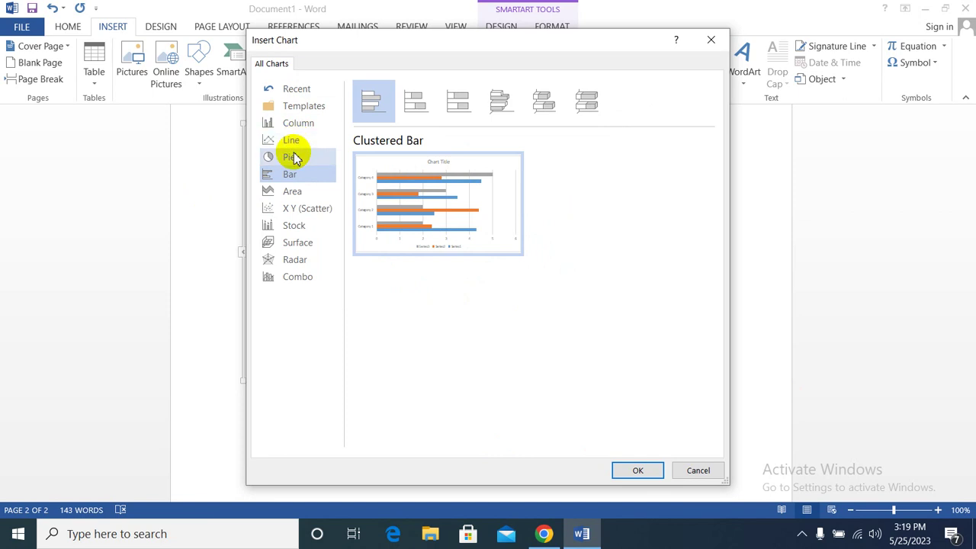
pyautogui.click(711, 43)
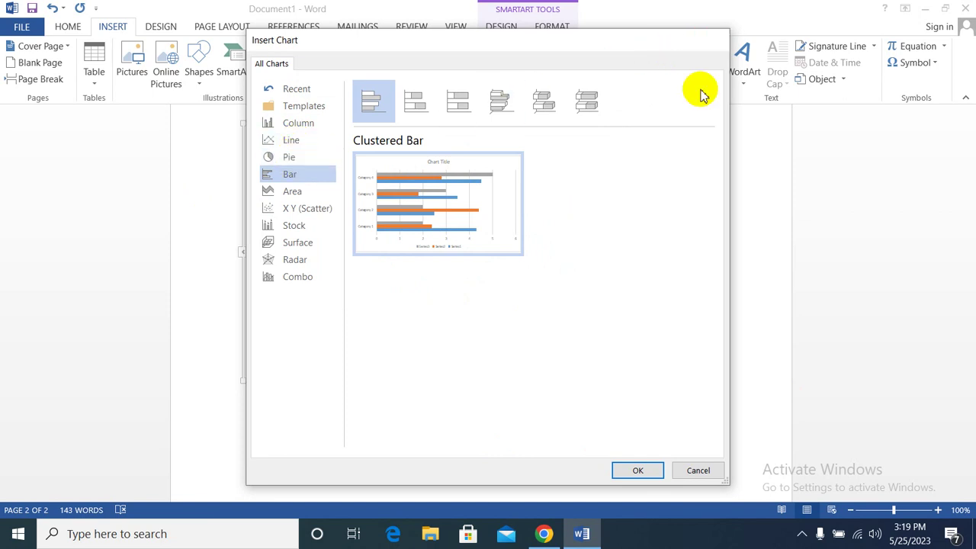
pyautogui.scroll(-5, 566, 376)
pyautogui.scroll(-3, 431, 402)
pyautogui.click(431, 402)
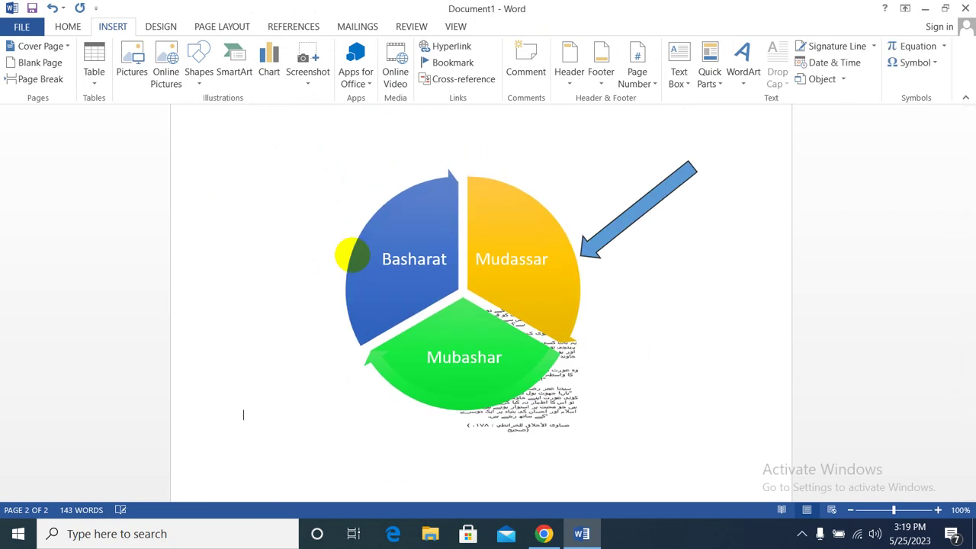
# Step: Start a new line beside the cycle graphic
pyautogui.scroll(3, 352, 255)
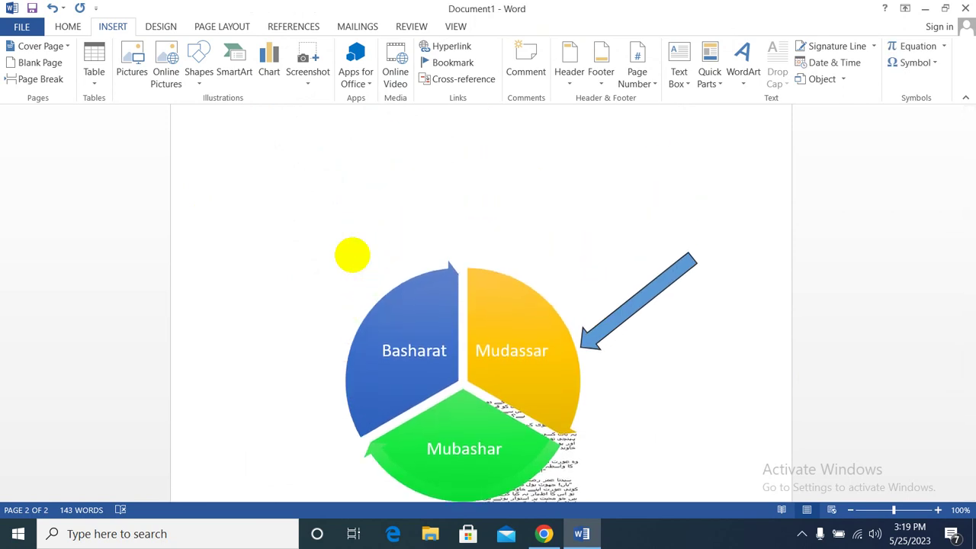
pyautogui.scroll(-10, 358, 259)
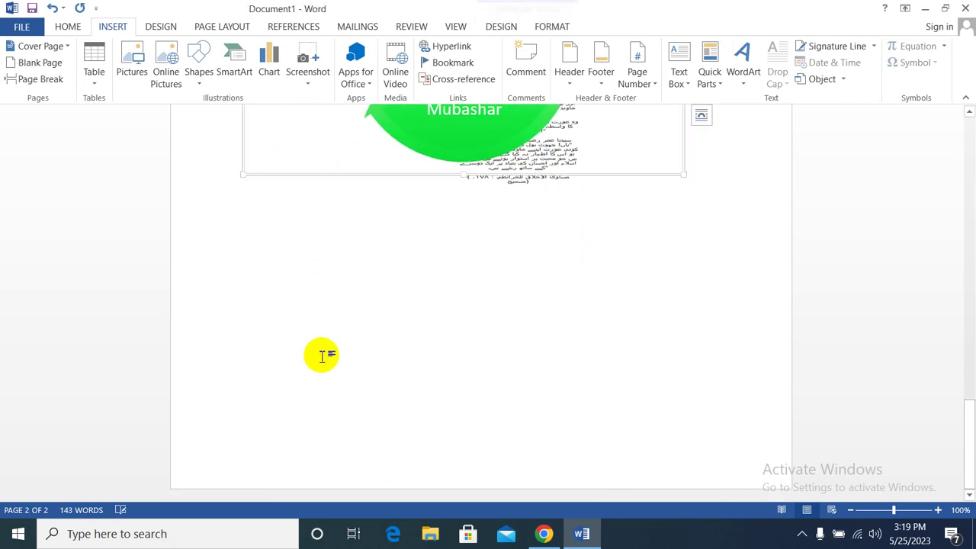
pyautogui.click(701, 166)
pyautogui.scroll(6, 701, 165)
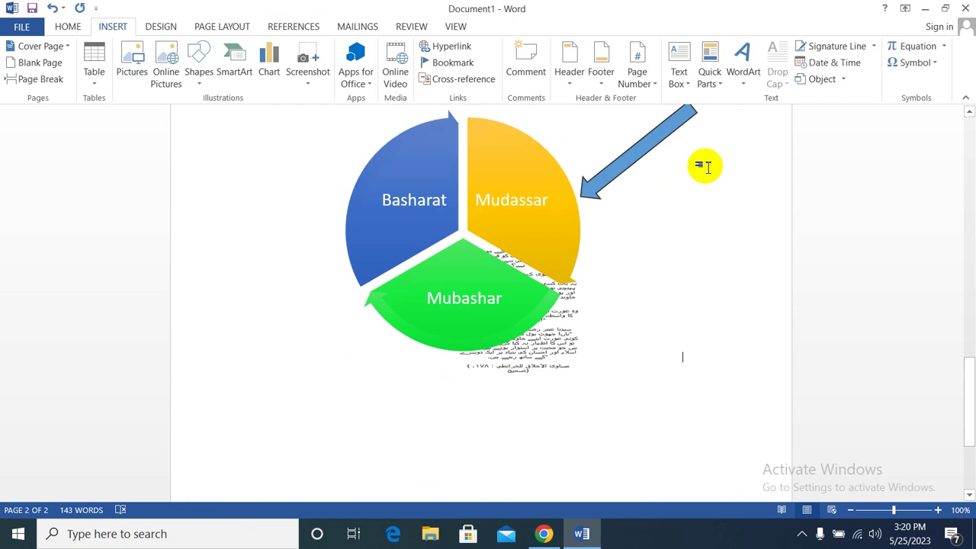
pyautogui.press('Return')
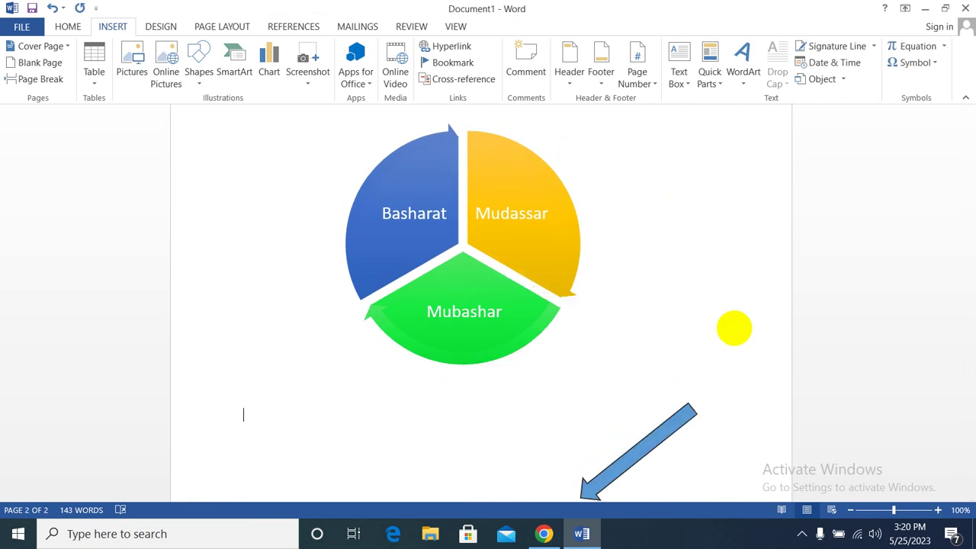
# Step: Set the cycle diagram's text wrapping to Behind Text
pyautogui.scroll(-1, 733, 329)
pyautogui.scroll(-5, 733, 329)
pyautogui.scroll(5, 490, 270)
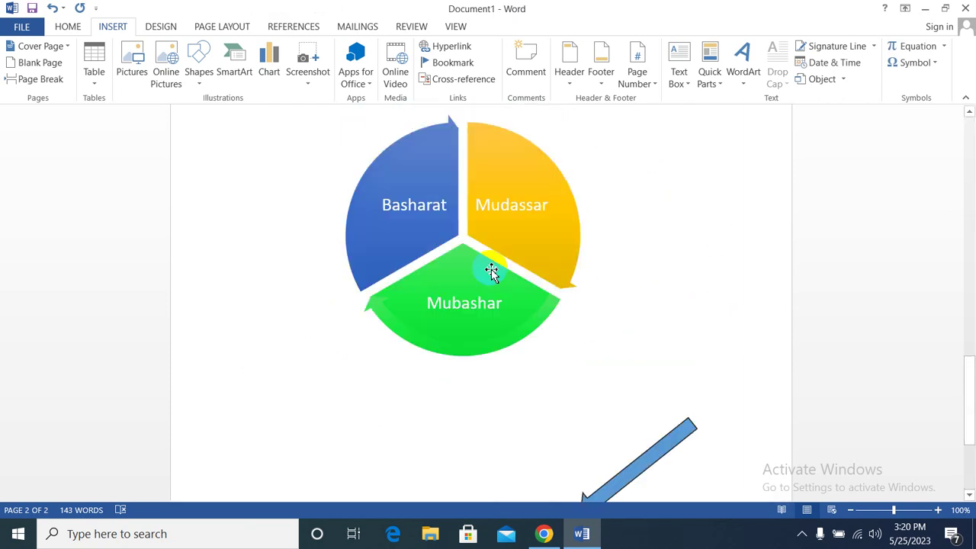
pyautogui.scroll(8, 490, 277)
pyautogui.scroll(10, 493, 277)
pyautogui.scroll(-5, 493, 276)
pyautogui.scroll(-8, 498, 312)
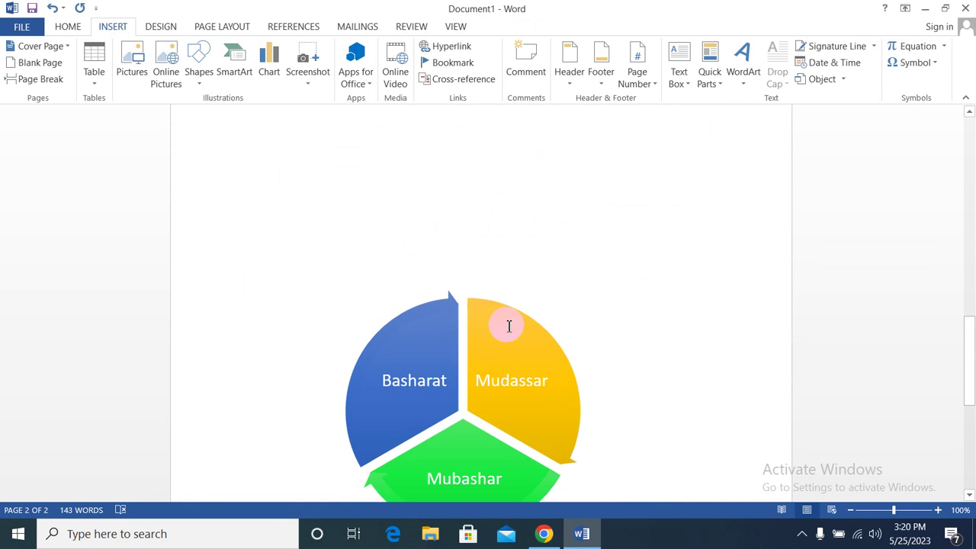
pyautogui.scroll(-8, 508, 326)
pyautogui.click(481, 195)
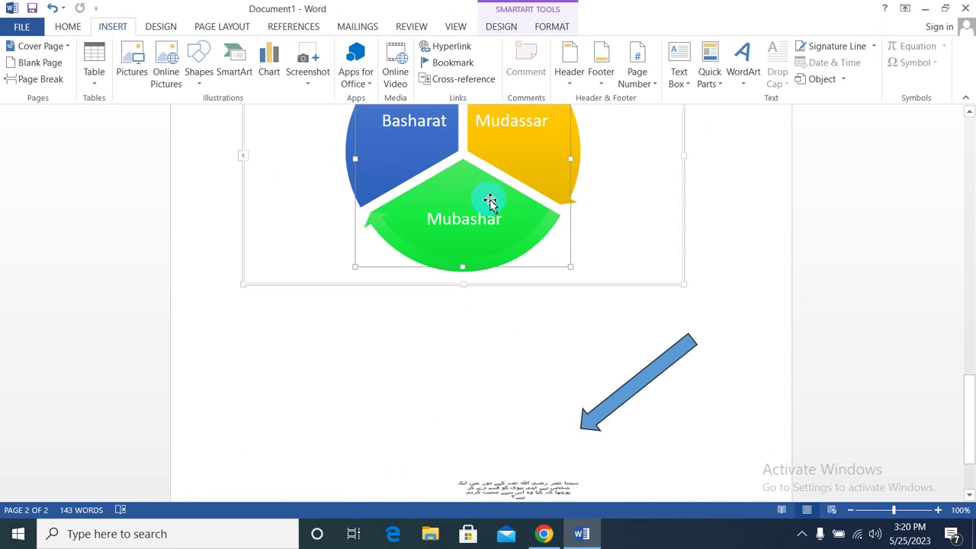
pyautogui.rightClick(511, 177)
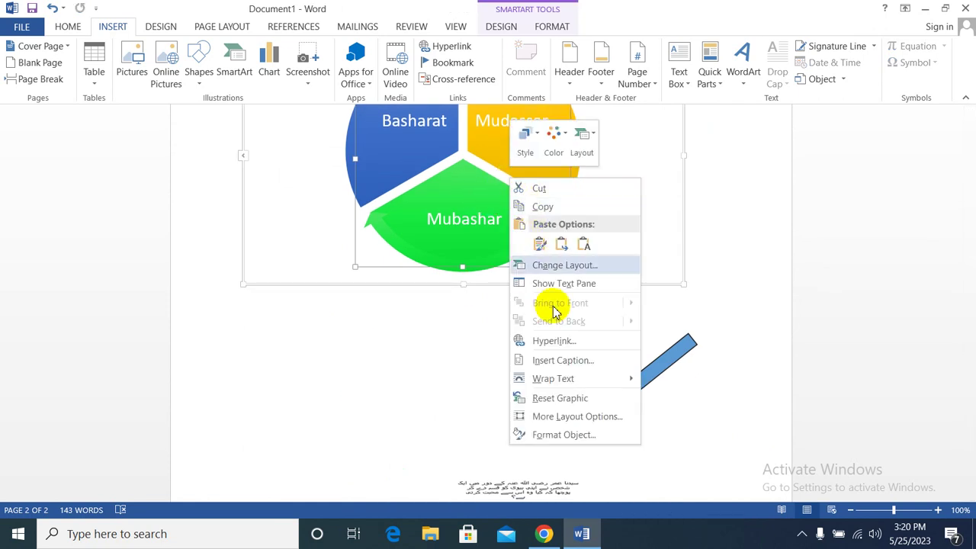
pyautogui.moveTo(588, 379)
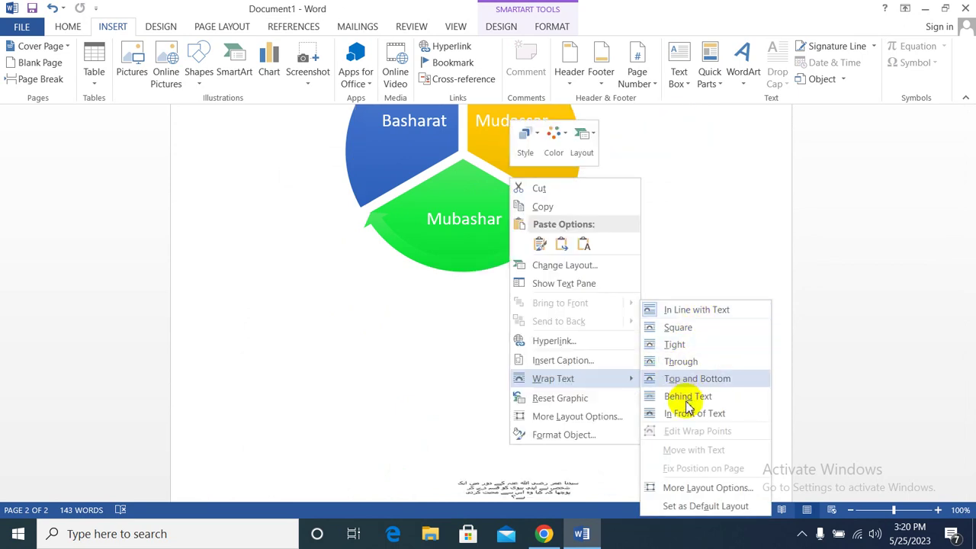
pyautogui.click(683, 397)
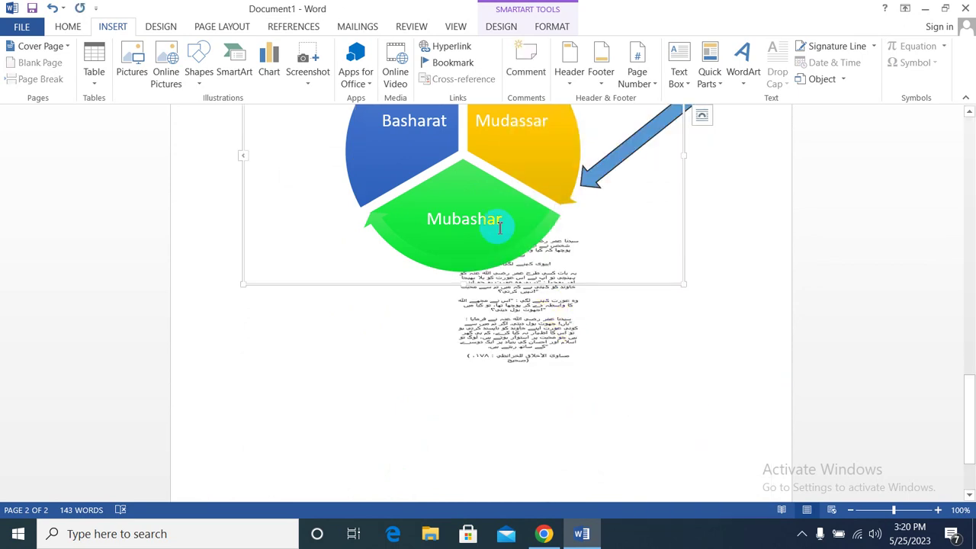
# Step: Set the blue arrow's text wrapping to Behind Text
pyautogui.scroll(-1, 507, 259)
pyautogui.click(499, 308)
pyautogui.click(533, 312)
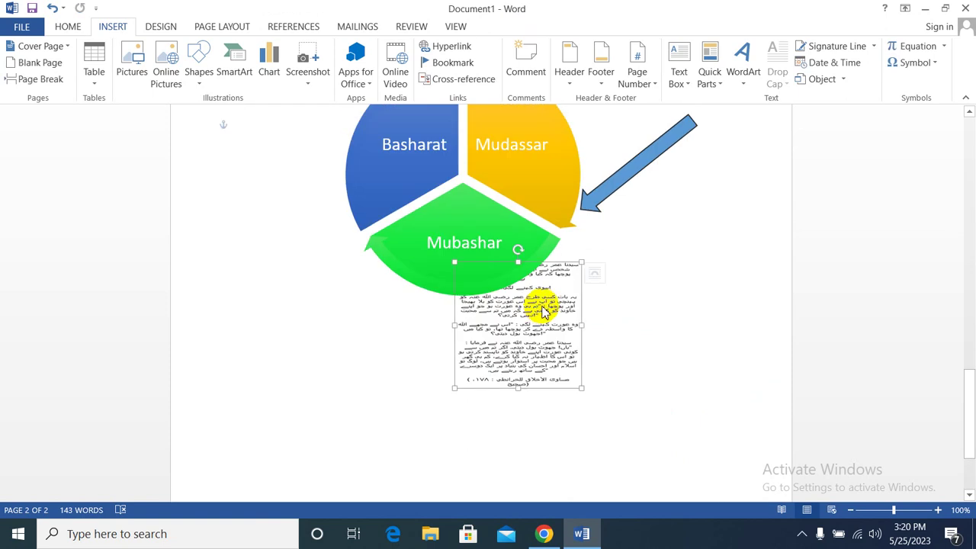
pyautogui.click(617, 180)
pyautogui.rightClick(621, 181)
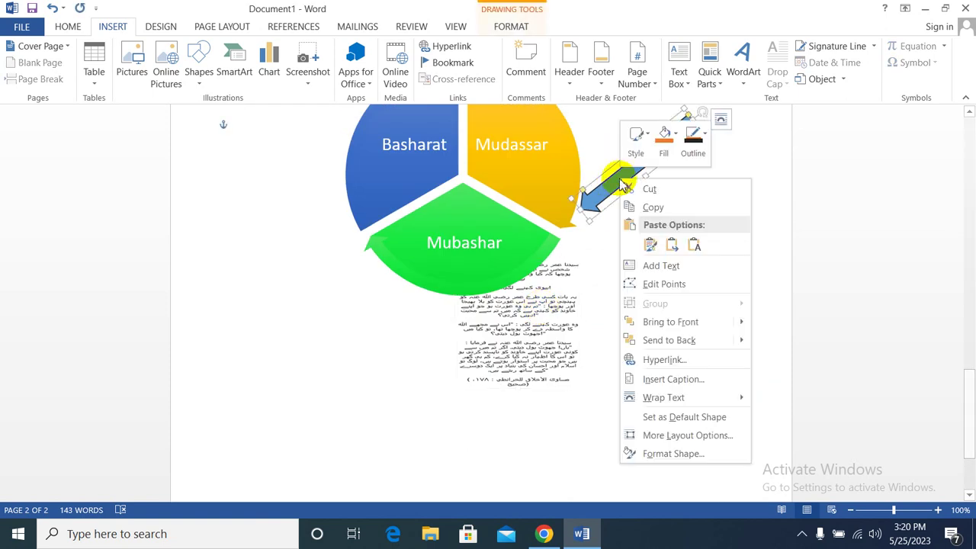
pyautogui.moveTo(722, 404)
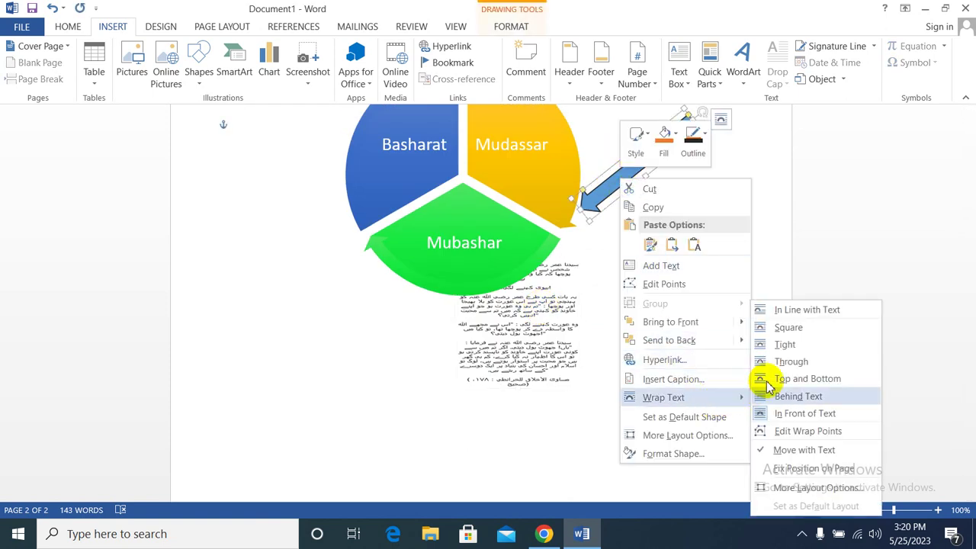
pyautogui.click(789, 398)
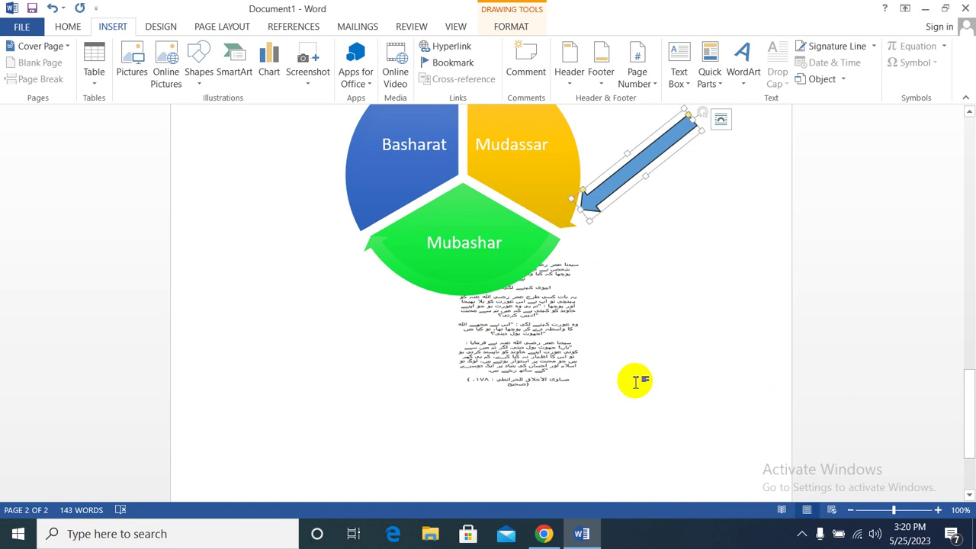
# Step: Set the Urdu text picture's text wrapping to Behind Text
pyautogui.click(623, 312)
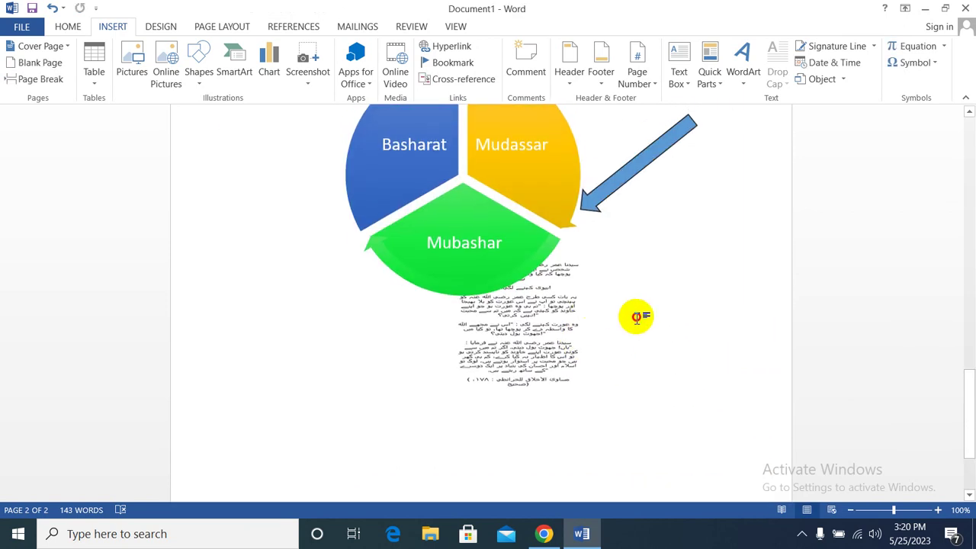
pyautogui.click(502, 327)
pyautogui.rightClick(504, 329)
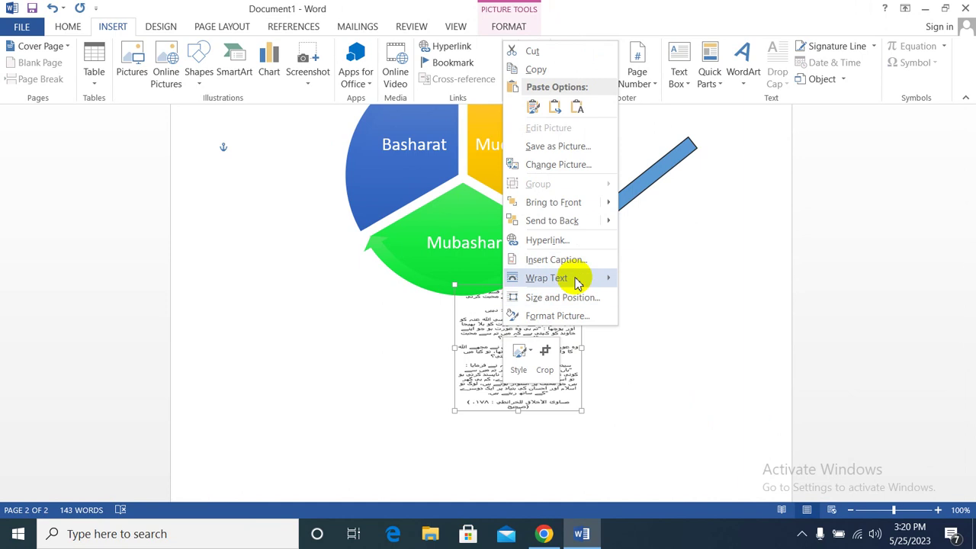
pyautogui.moveTo(599, 278)
pyautogui.click(655, 364)
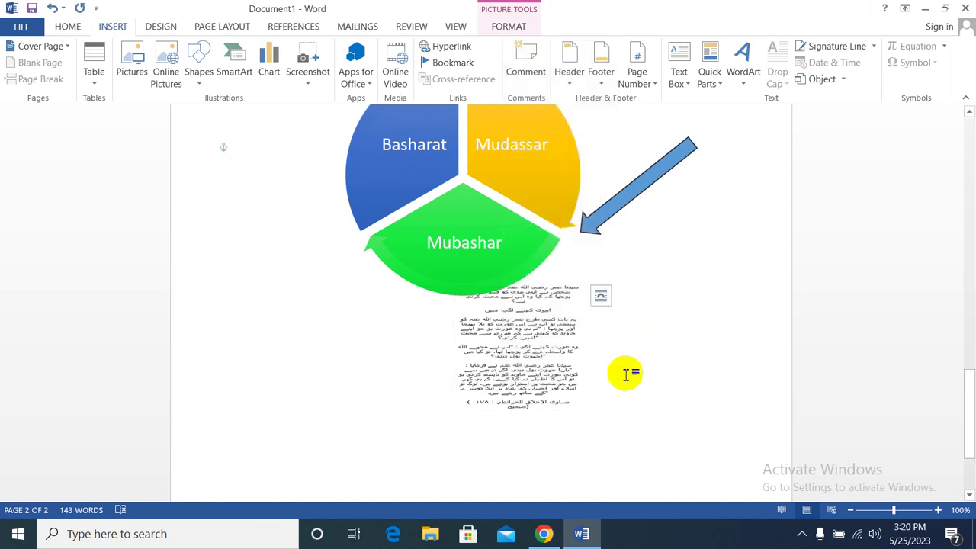
# Step: Add three blank lines to extend the document
pyautogui.click(421, 440)
pyautogui.press('Return')
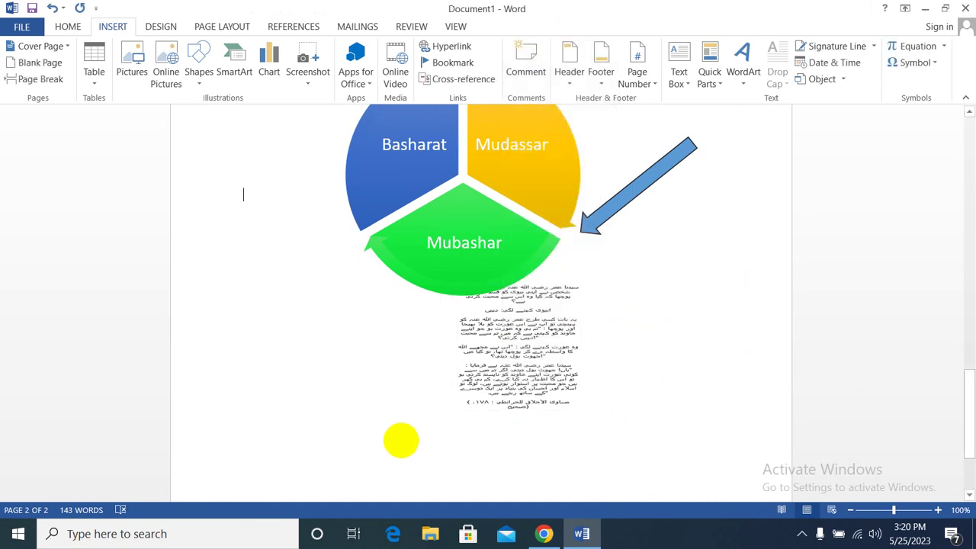
pyautogui.press('Return')
pyautogui.press('Return')
pyautogui.press('Return')
pyautogui.press('Return')
pyautogui.press('Return')
pyautogui.press('Return')
pyautogui.press('Return')
pyautogui.press('Return')
pyautogui.press('Return')
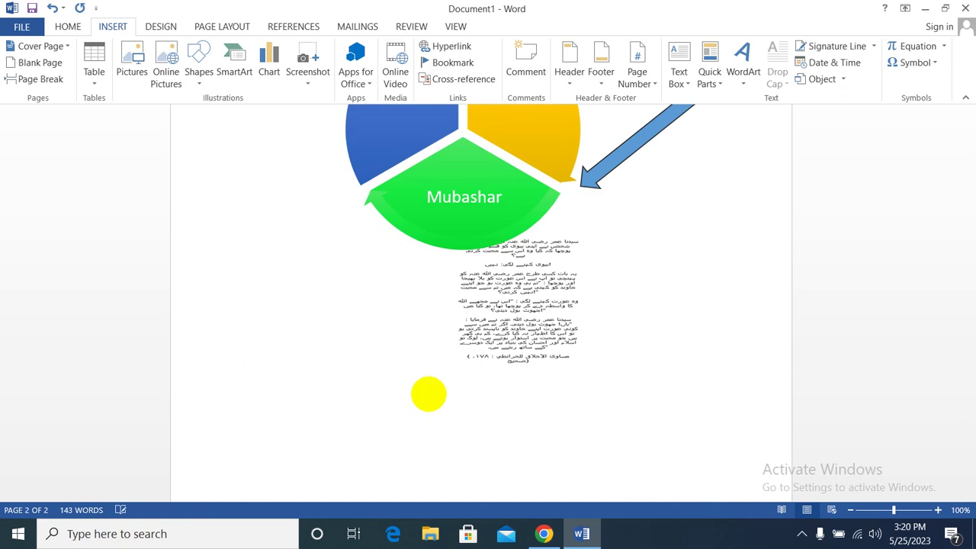
pyautogui.press('Return')
pyautogui.press('Return')
pyautogui.press('Return')
# Step: Drag the whole cycle diagram toward the left margin, undoing an accidental Mubashar segment move
pyautogui.scroll(-3, 307, 333)
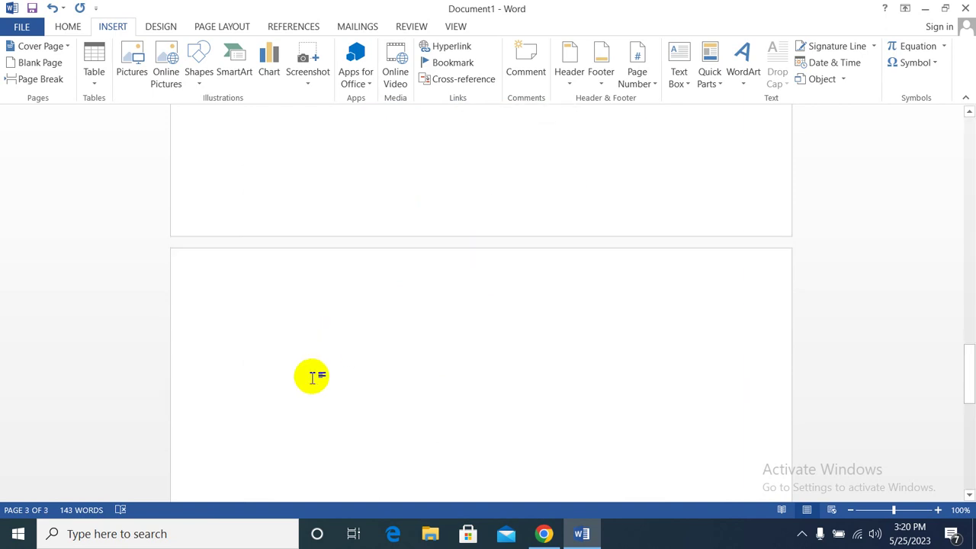
pyautogui.scroll(3, 312, 376)
pyautogui.scroll(7, 312, 377)
pyautogui.scroll(5, 503, 351)
pyautogui.scroll(6, 503, 355)
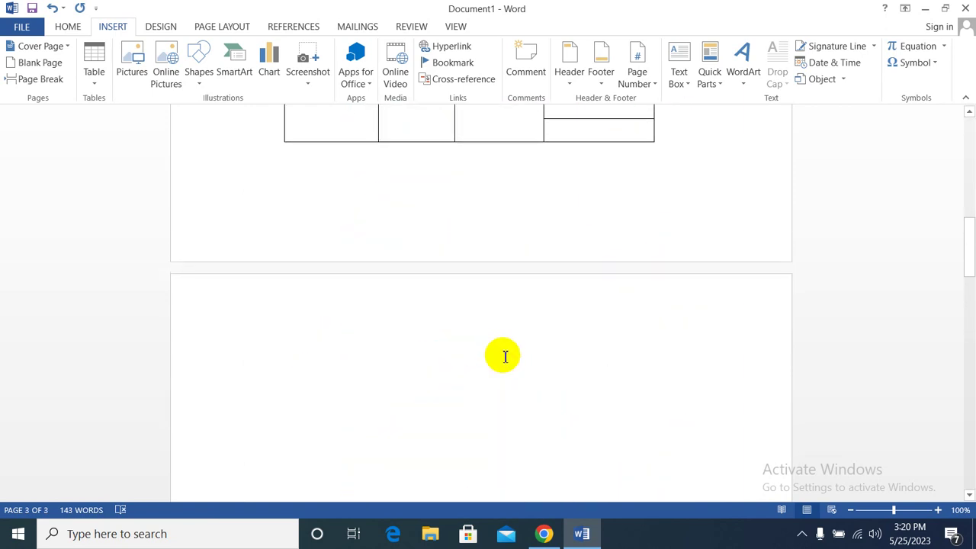
pyautogui.scroll(-8, 512, 363)
pyautogui.scroll(-4, 456, 243)
pyautogui.moveTo(456, 242); pyautogui.dragTo(462, 224)
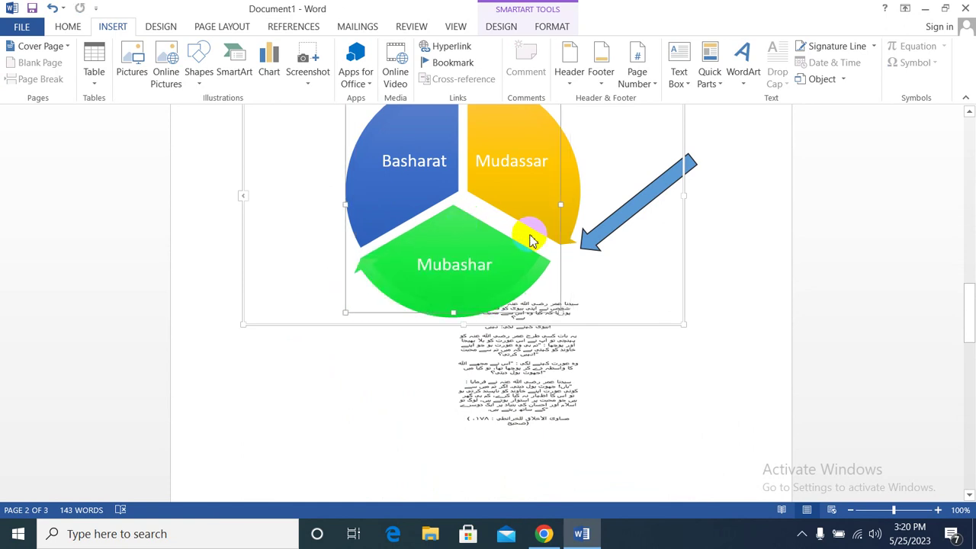
pyautogui.scroll(2, 510, 236)
pyautogui.scroll(1, 482, 229)
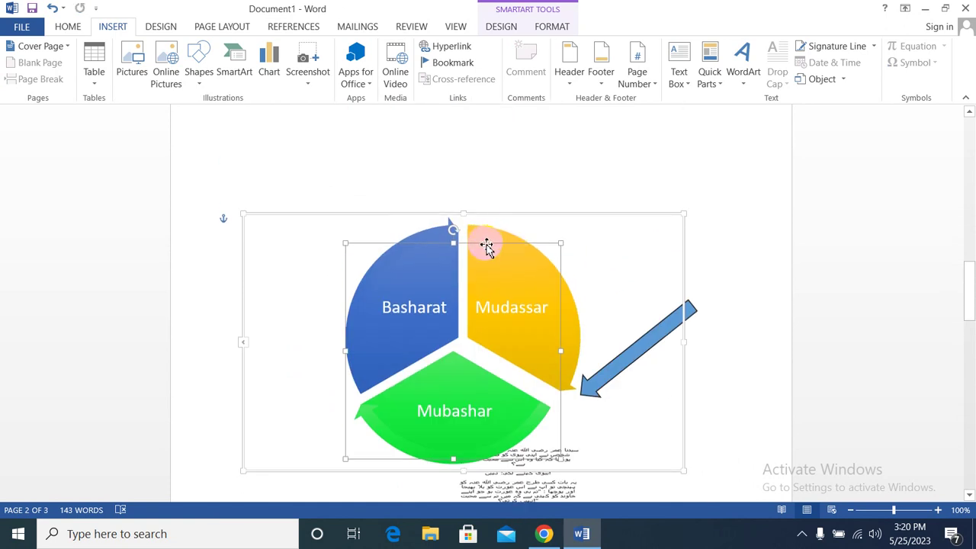
pyautogui.moveTo(487, 245); pyautogui.dragTo(290, 190)
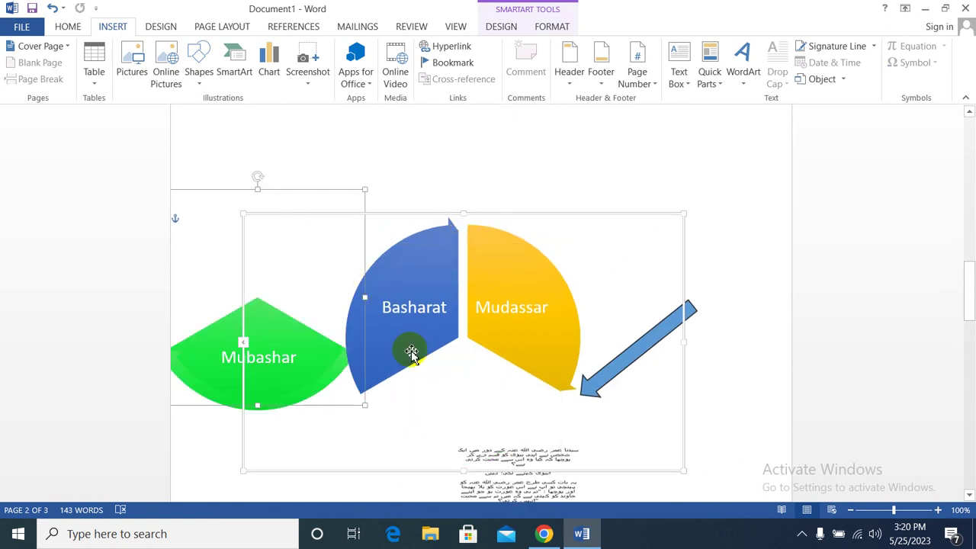
pyautogui.hotkey('ctrl', 'z')
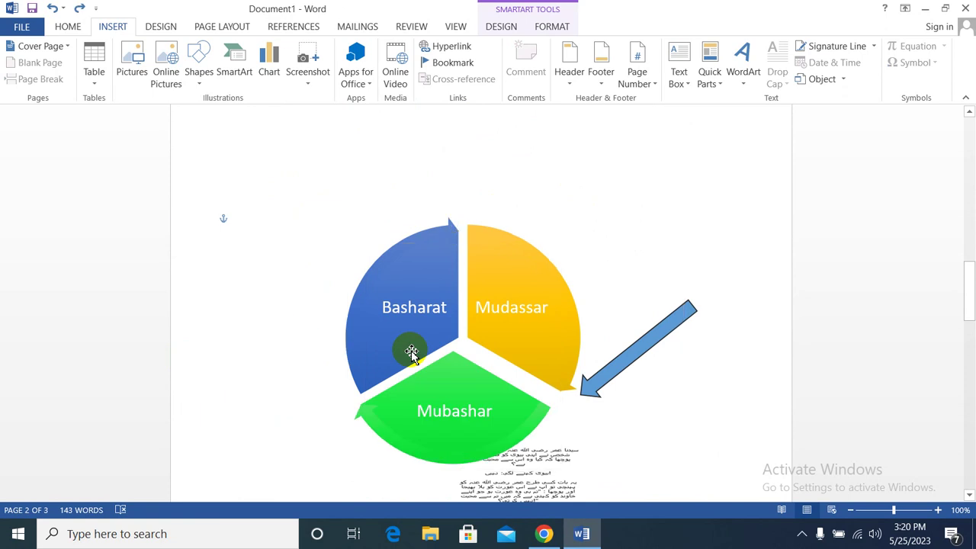
pyautogui.click(514, 312)
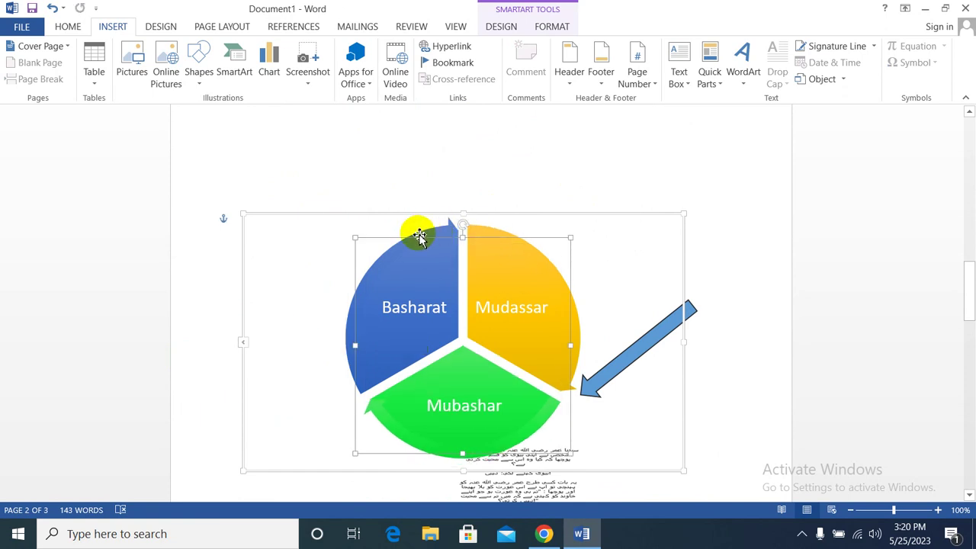
pyautogui.moveTo(359, 218); pyautogui.dragTo(284, 128)
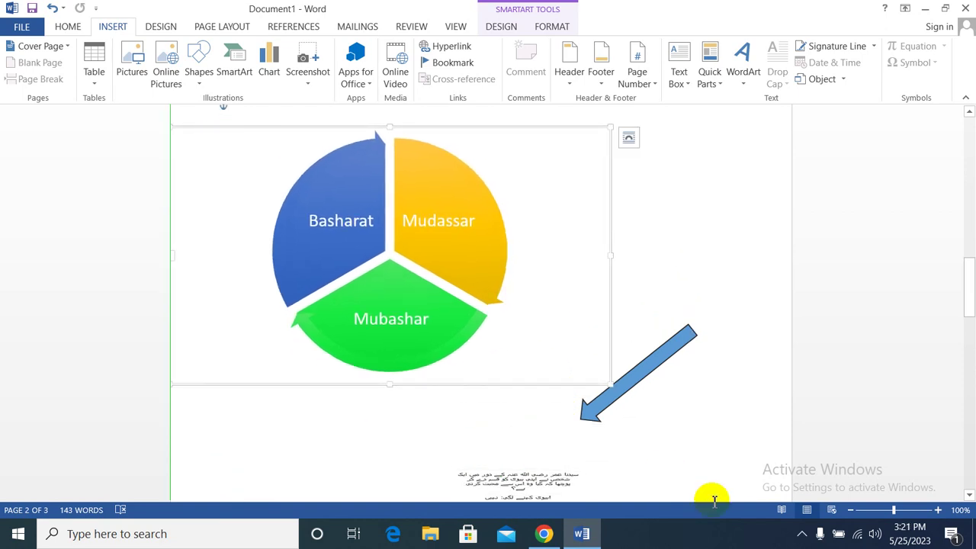
# Step: Move the blue arrow up and to the right beside the diagram
pyautogui.click(644, 361)
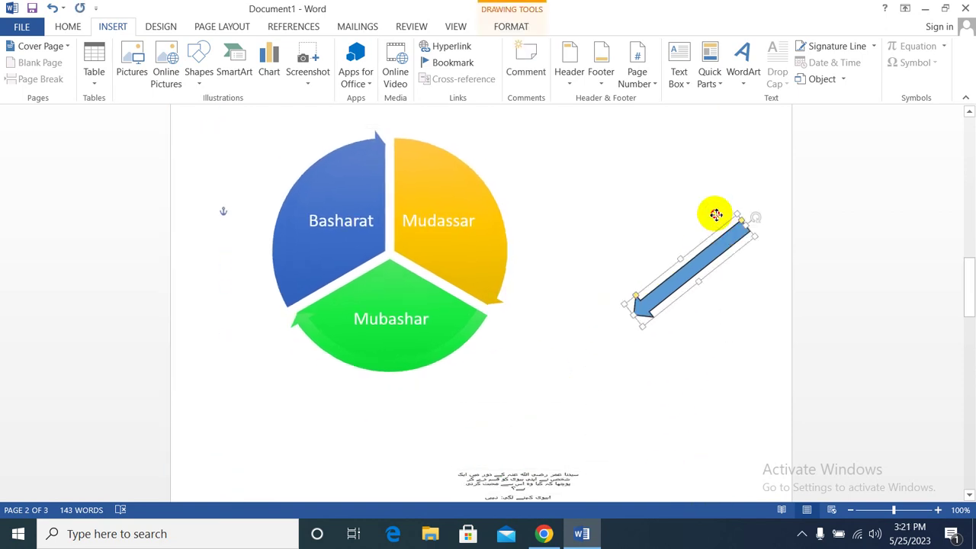
pyautogui.moveTo(656, 358); pyautogui.dragTo(691, 172)
pyautogui.scroll(-2, 618, 423)
pyautogui.scroll(-2, 618, 423)
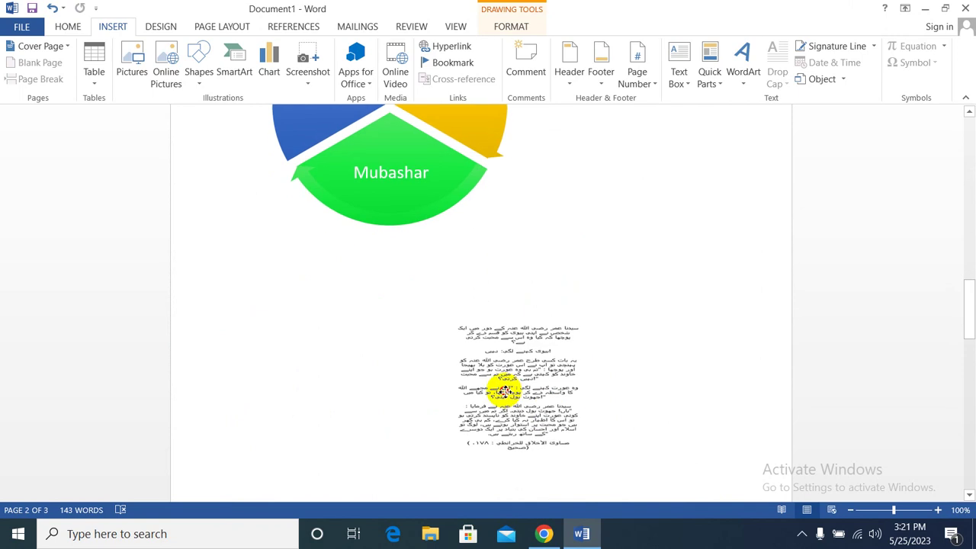
# Step: Enlarge the Urdu text picture by dragging its corner handle
pyautogui.click(503, 390)
pyautogui.moveTo(643, 259); pyautogui.dragTo(637, 262)
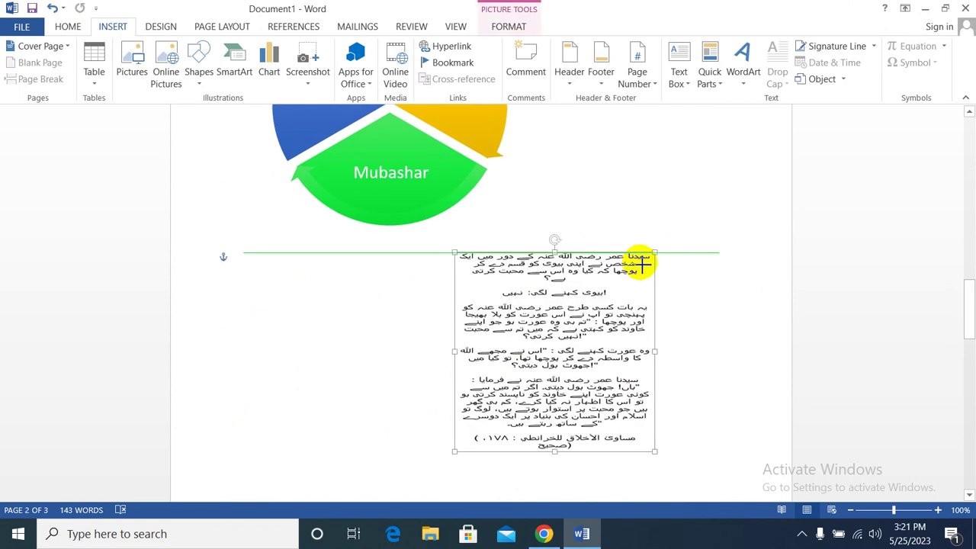
pyautogui.scroll(-8, 499, 457)
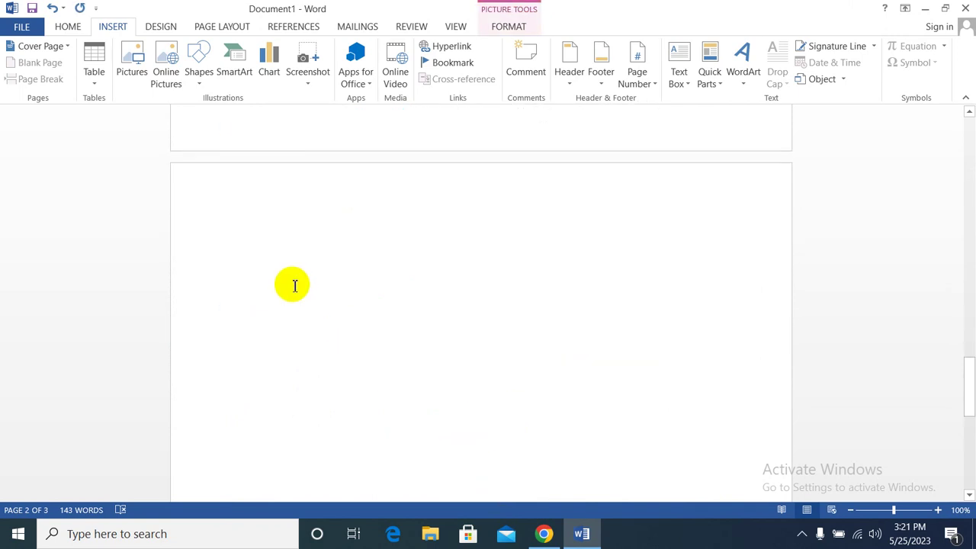
# Step: Insert a Column > Clustered Column chart at the top of page 3
pyautogui.click(289, 220)
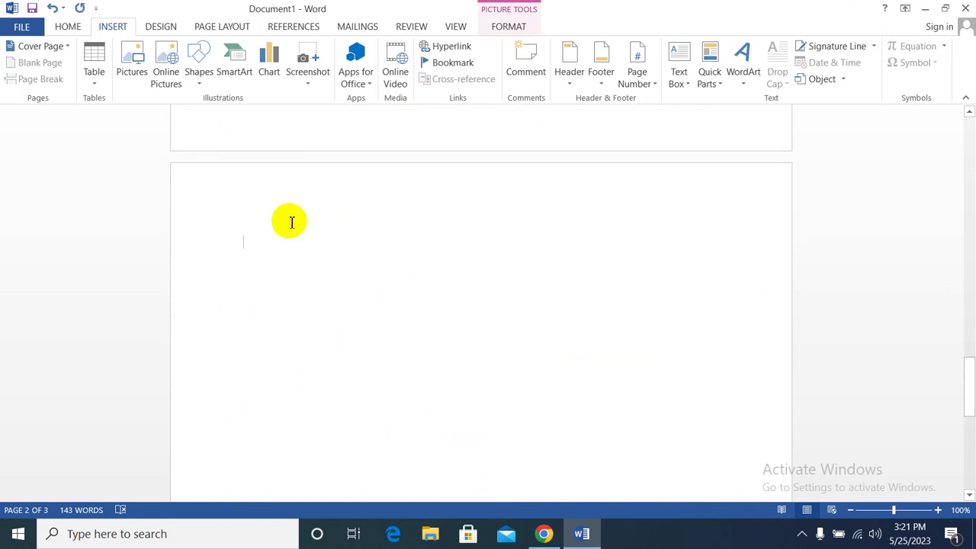
pyautogui.click(270, 76)
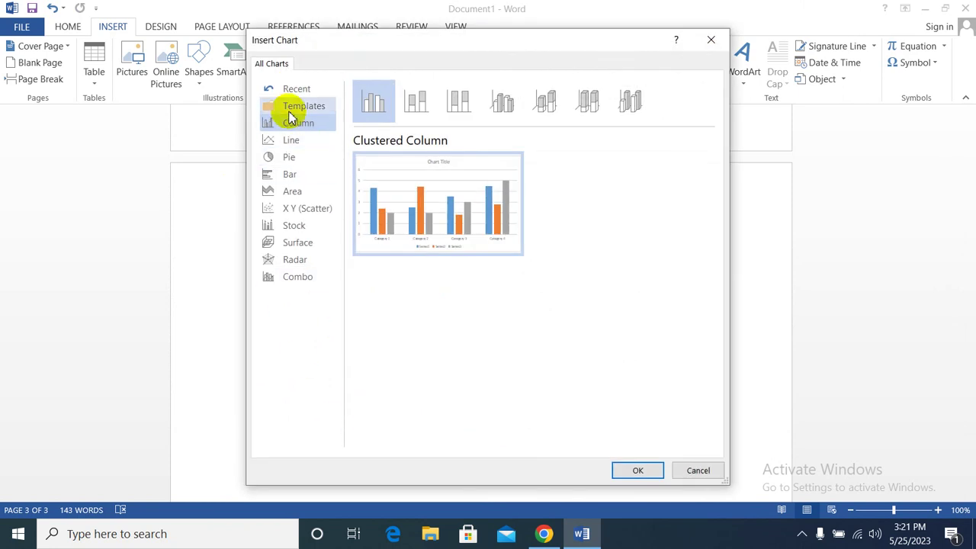
pyautogui.moveTo(420, 233)
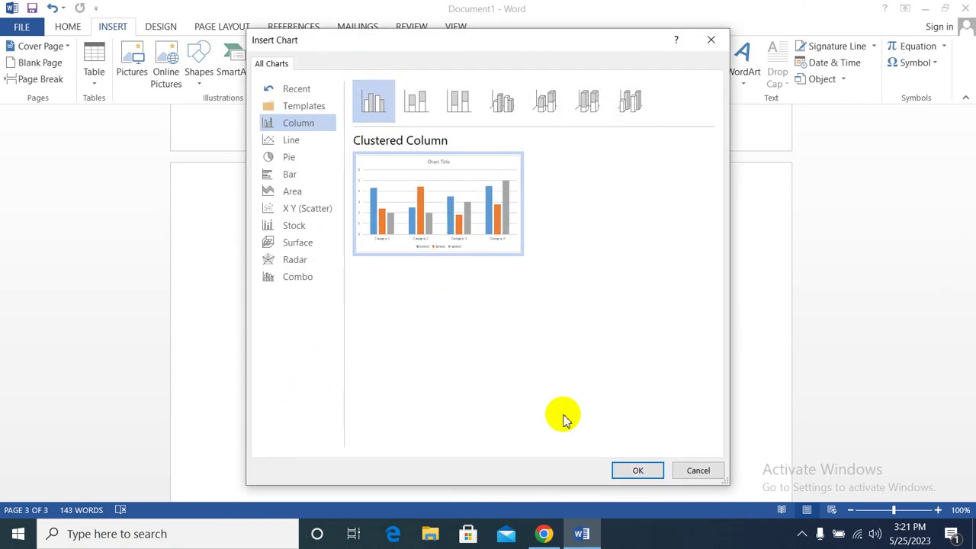
pyautogui.click(632, 470)
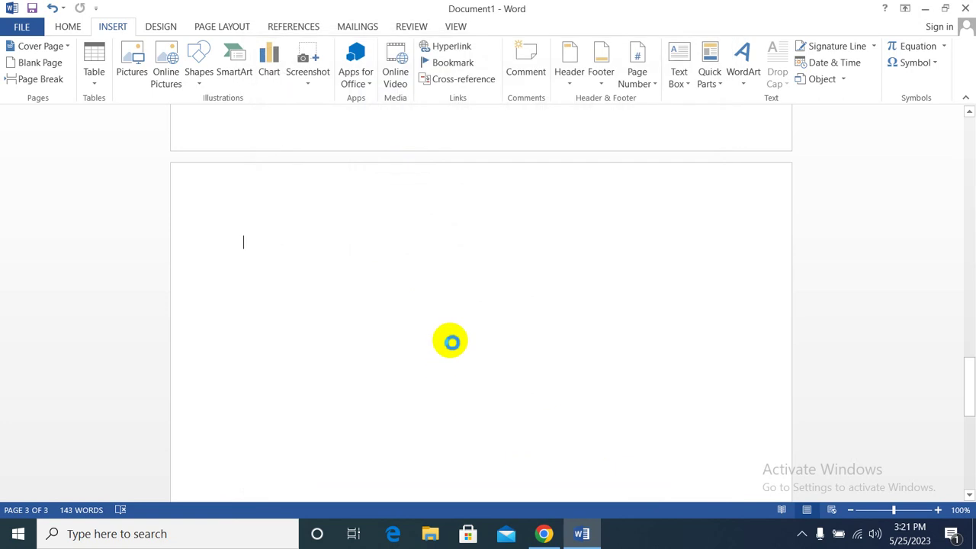
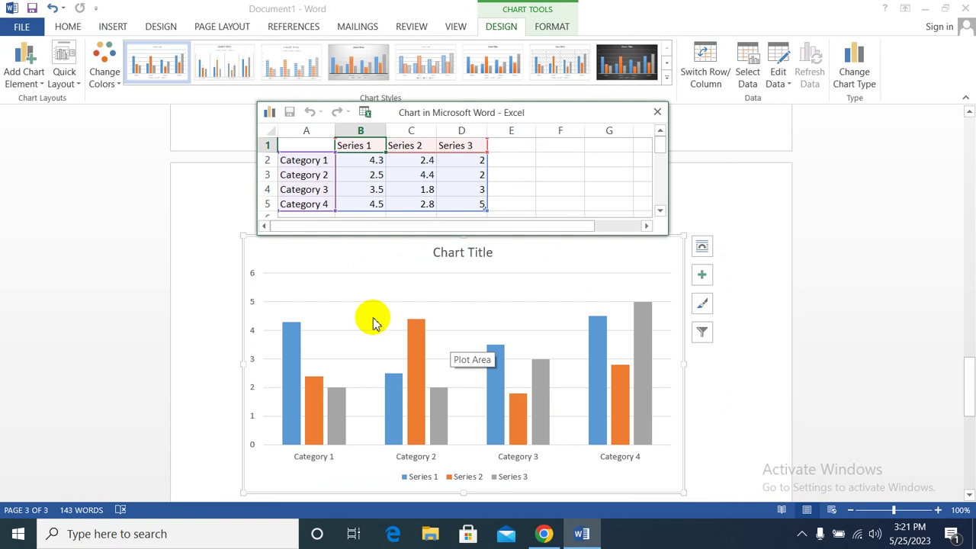
# Step: Enter the headers NAME, ENGLISH, MATH and SCIENCE in cells A1 to D1 of the chart data sheet
pyautogui.click(315, 160)
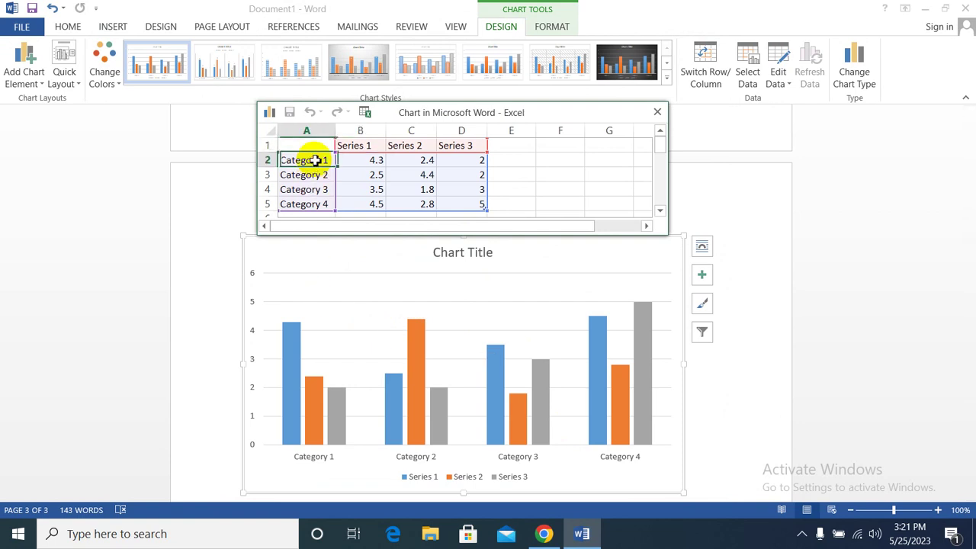
pyautogui.click(317, 147)
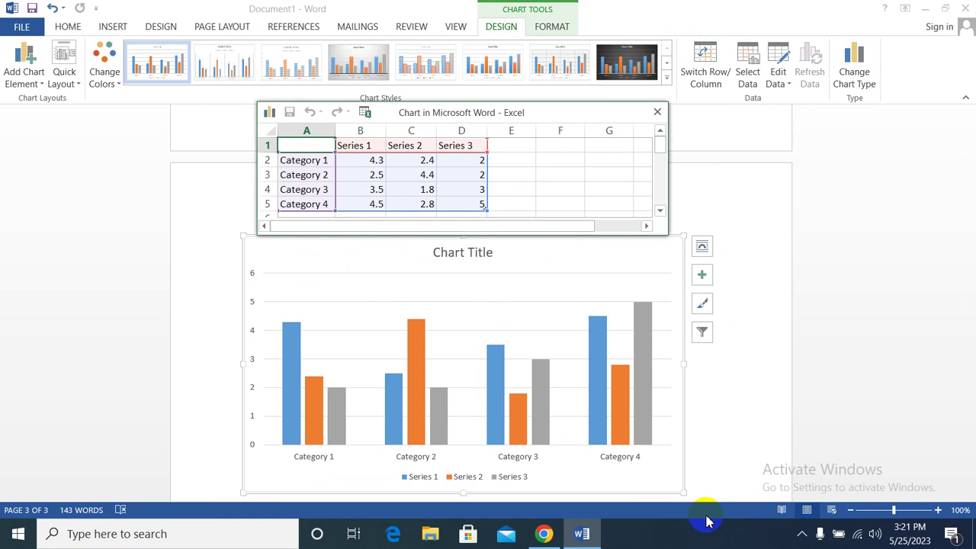
pyautogui.write('NAME')
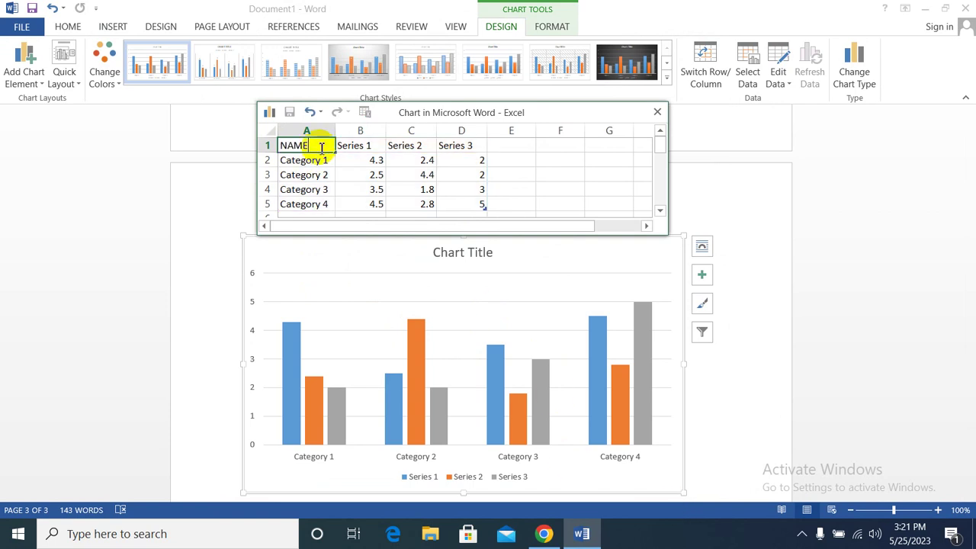
pyautogui.click(360, 150)
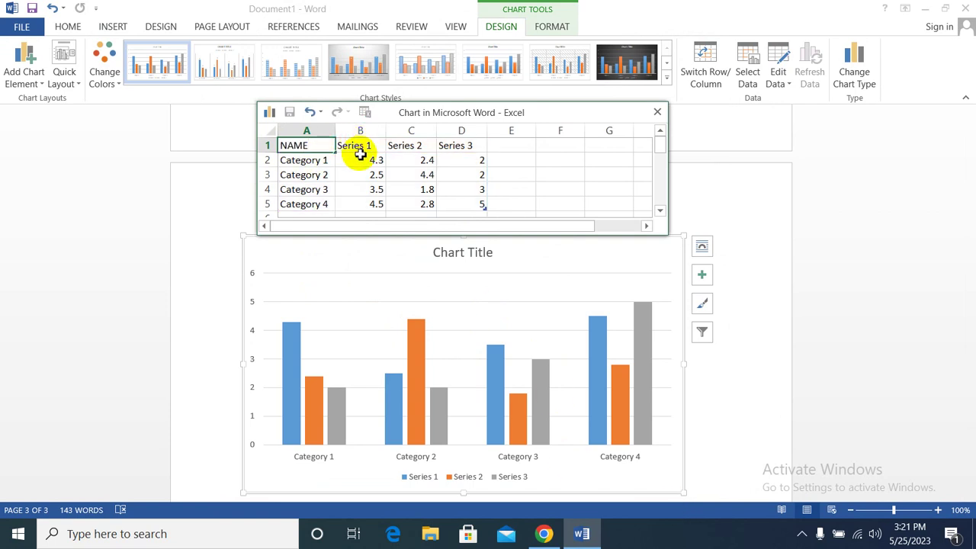
pyautogui.click(361, 148)
pyautogui.write('ENGLISH')
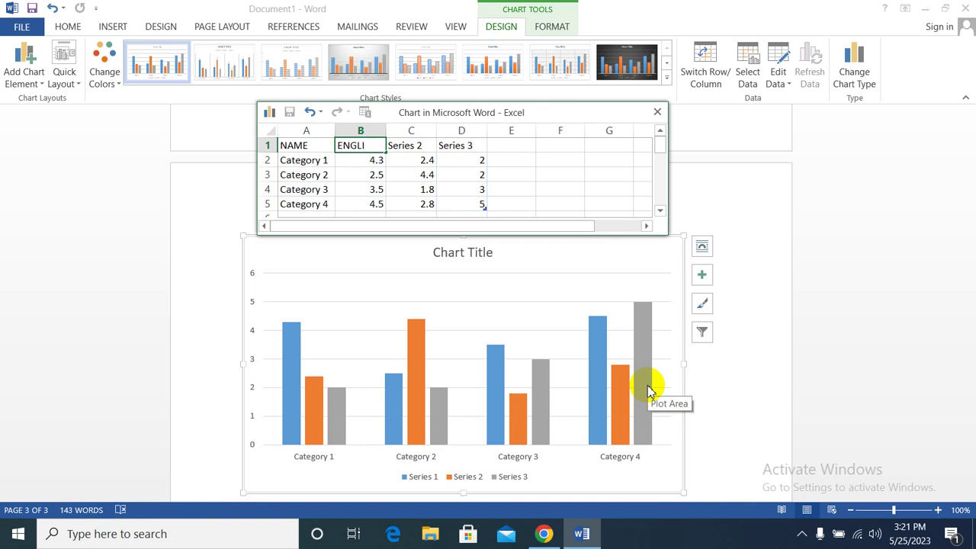
pyautogui.click(424, 145)
pyautogui.write('MATH')
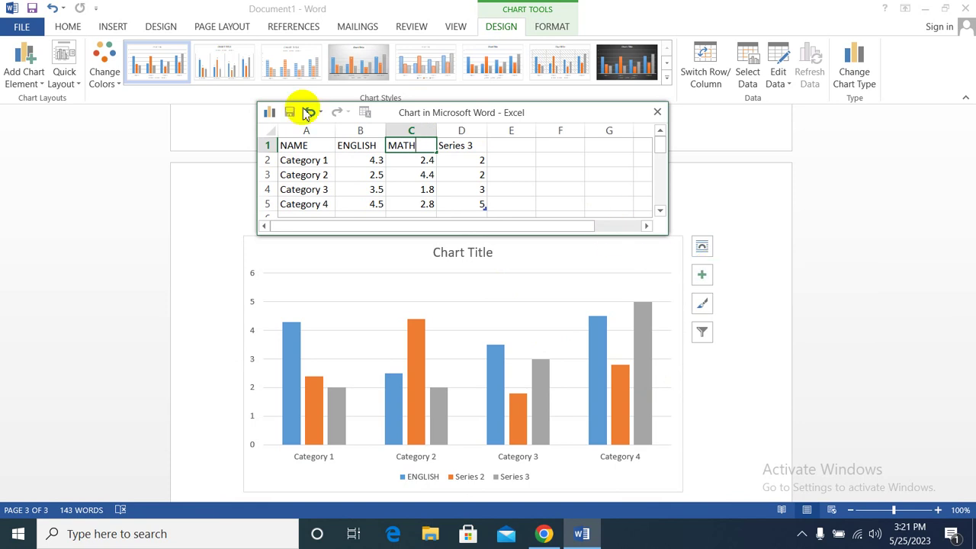
pyautogui.click(450, 146)
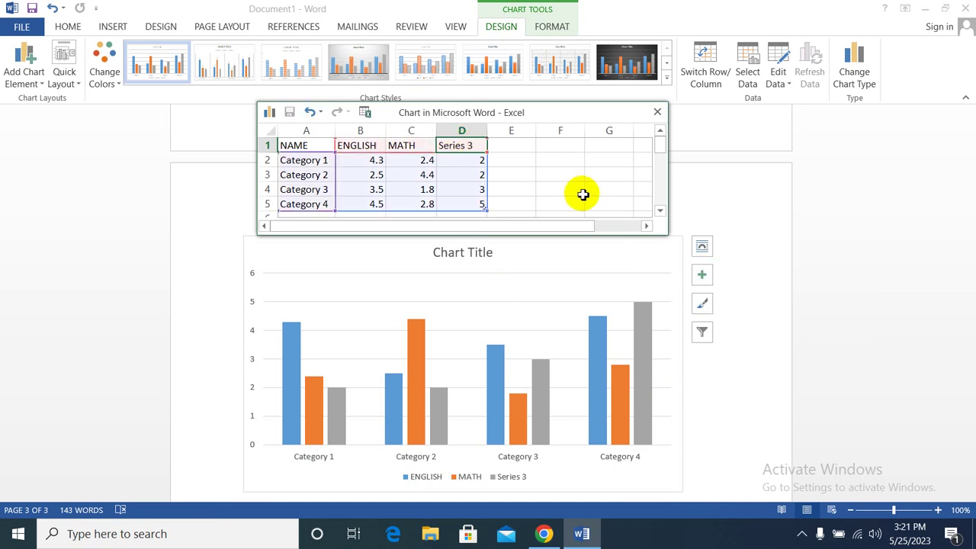
pyautogui.write('SCIENCE')
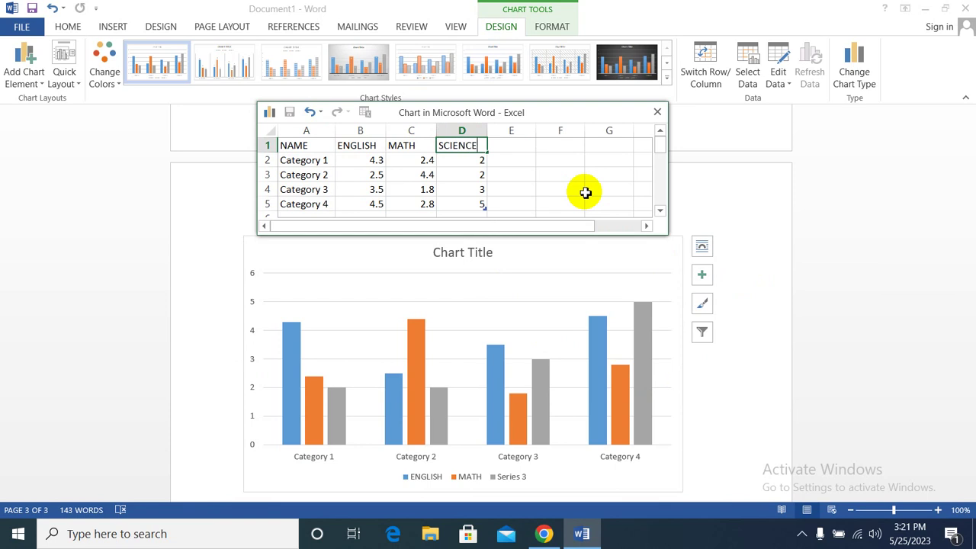
# Step: Overwrite Category 1–4 in cells A2 to A5 with the four students' names
pyautogui.click(320, 161)
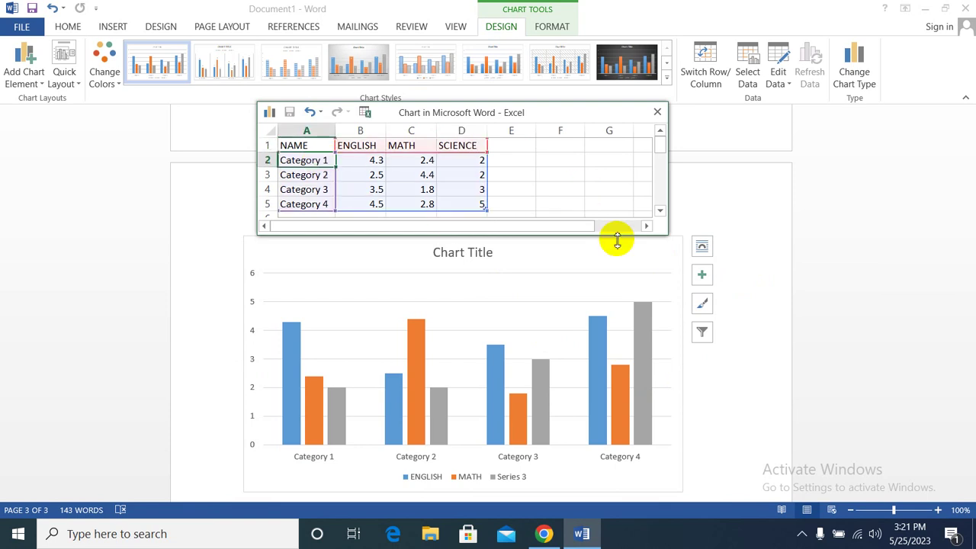
pyautogui.write('mUDASSAR')
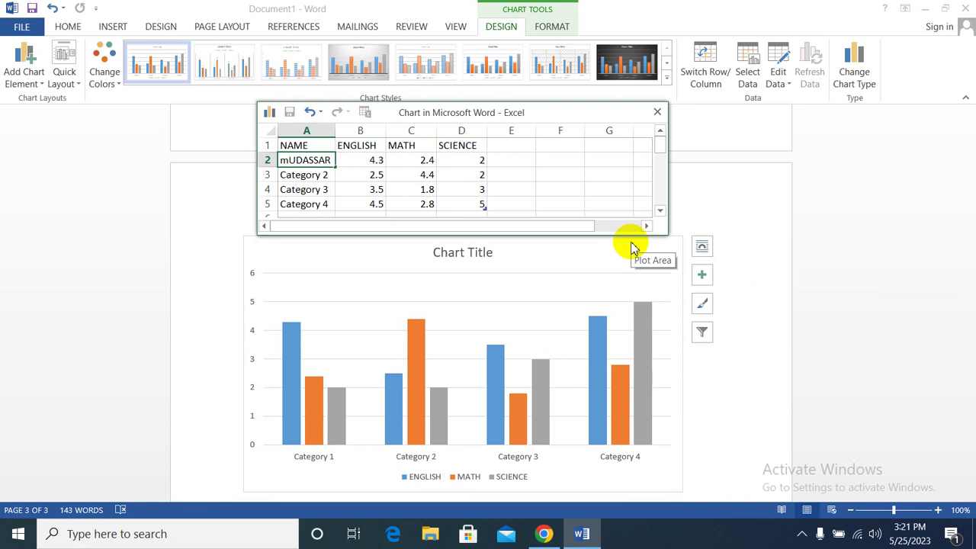
pyautogui.press('Return')
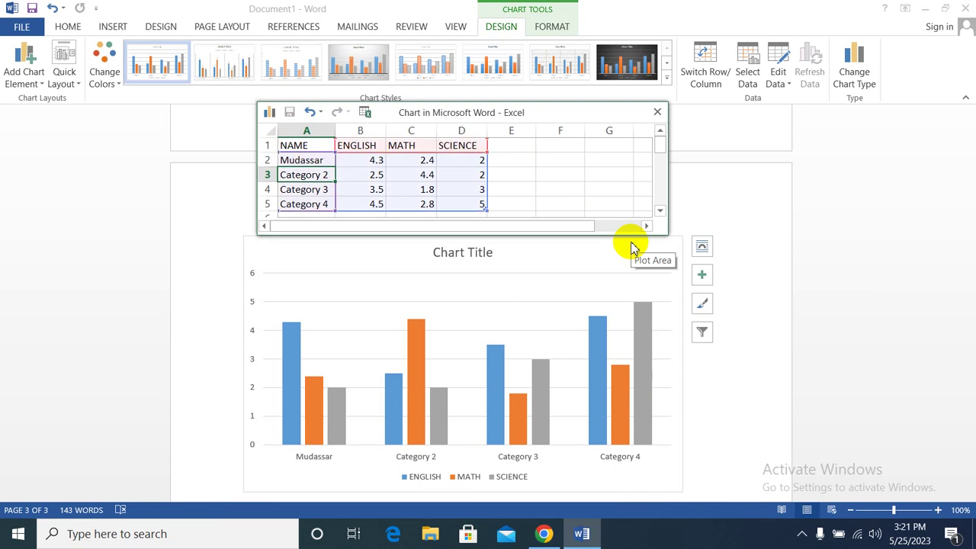
pyautogui.write('Mubashar')
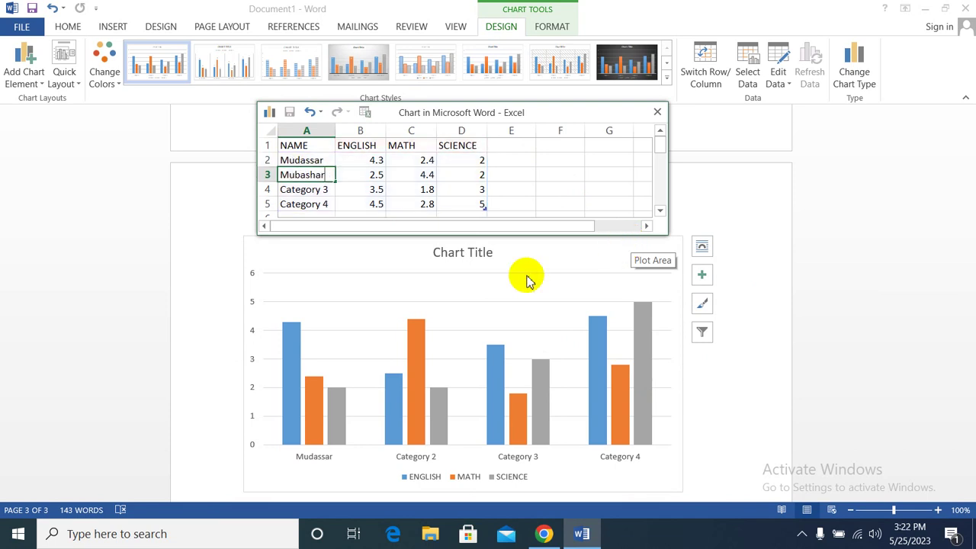
pyautogui.click(302, 194)
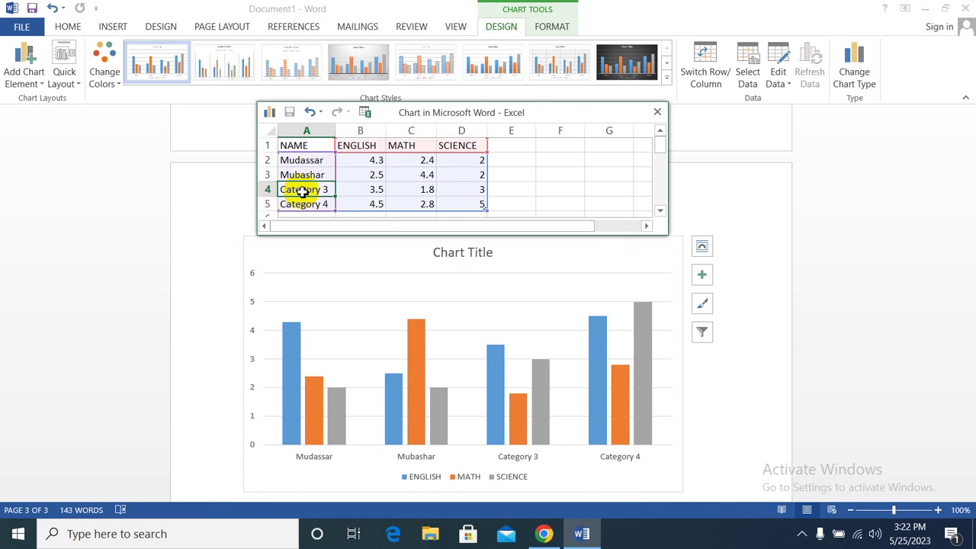
pyautogui.write('basharat')
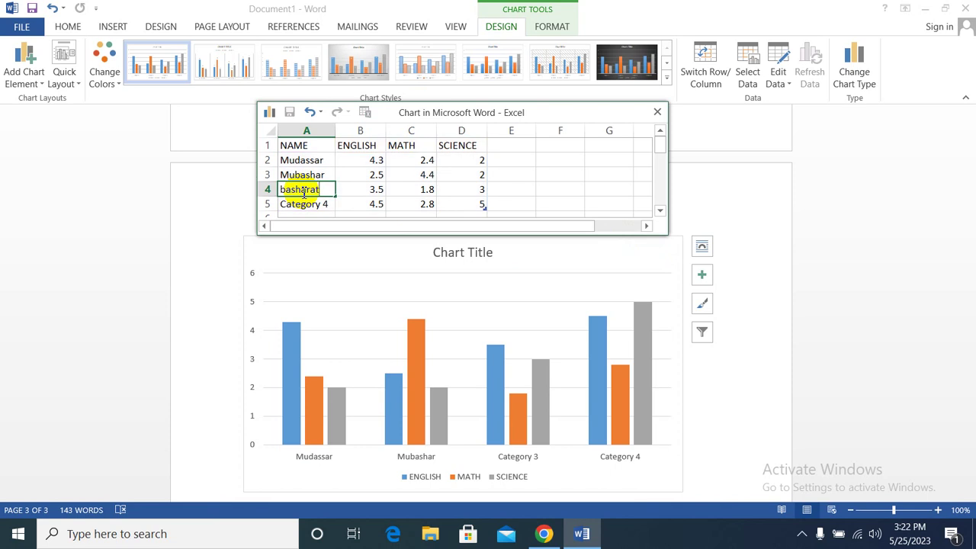
pyautogui.click(304, 204)
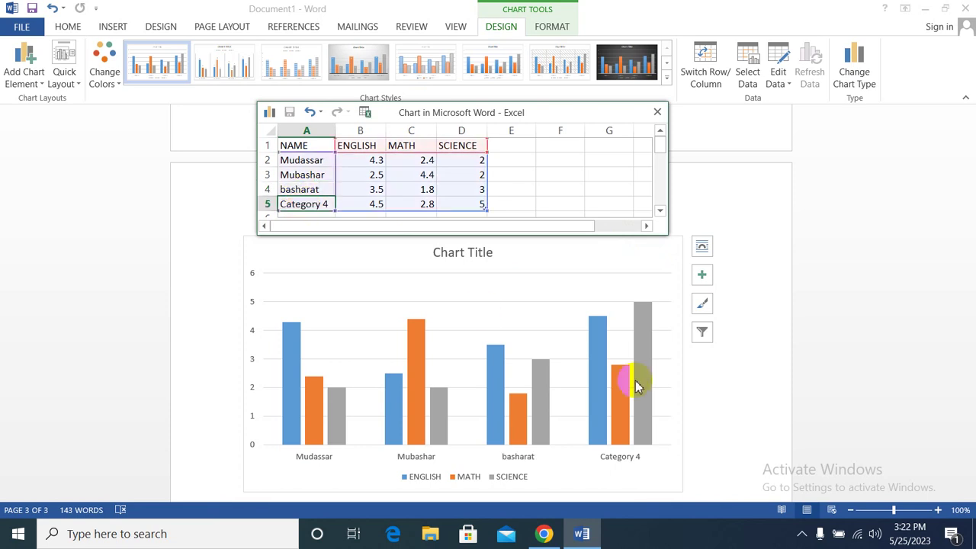
pyautogui.write('ali')
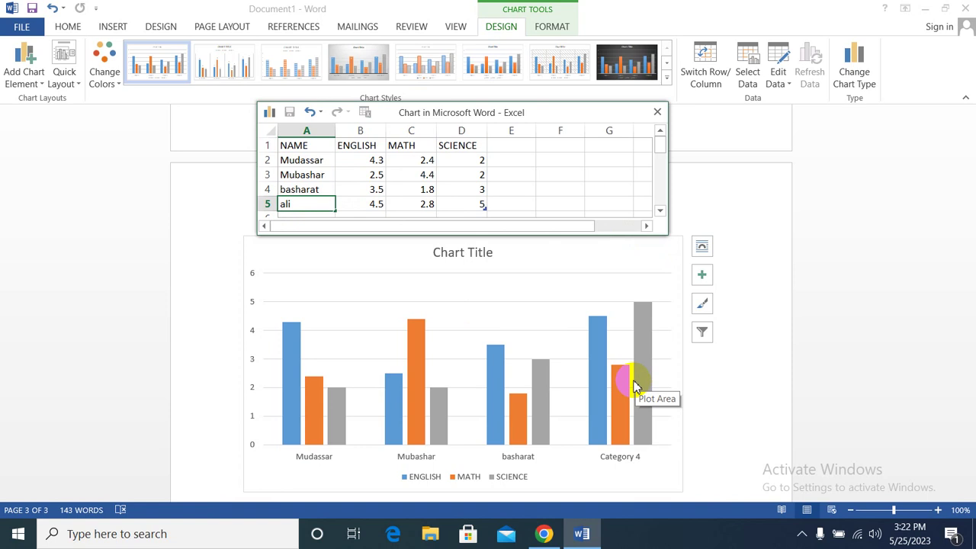
pyautogui.click(370, 158)
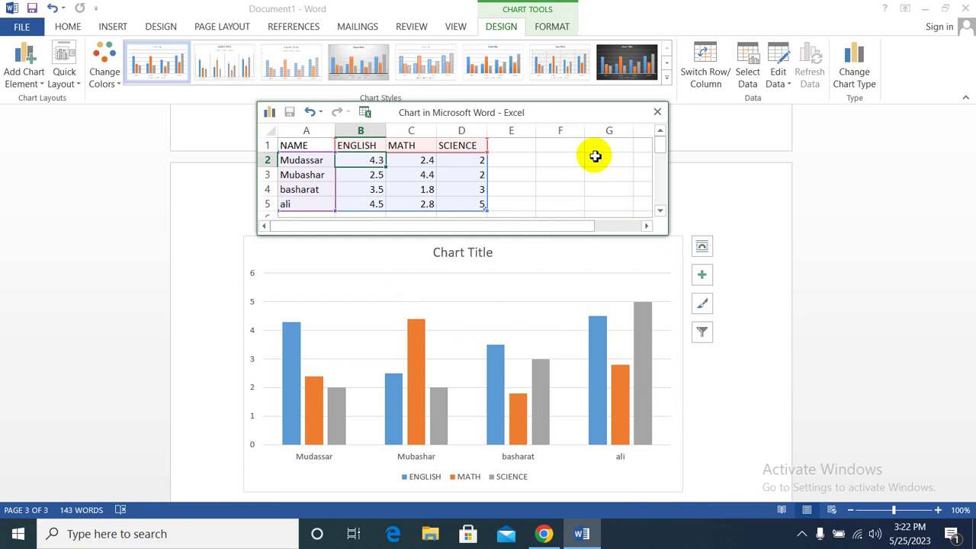
# Step: Enter the first student's marks 90, 95, 40 and the second student's marks 95, 30, 75
pyautogui.write('90')
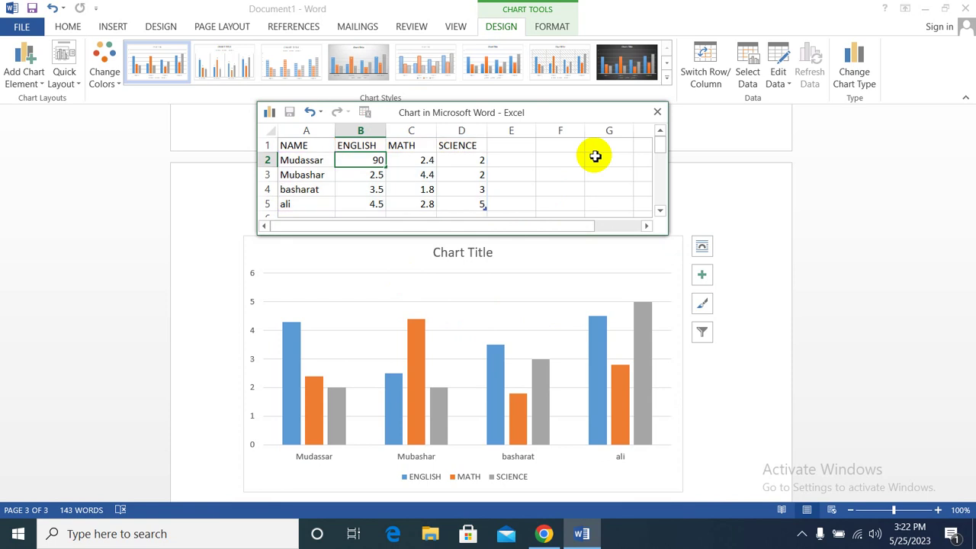
pyautogui.press('Tab')
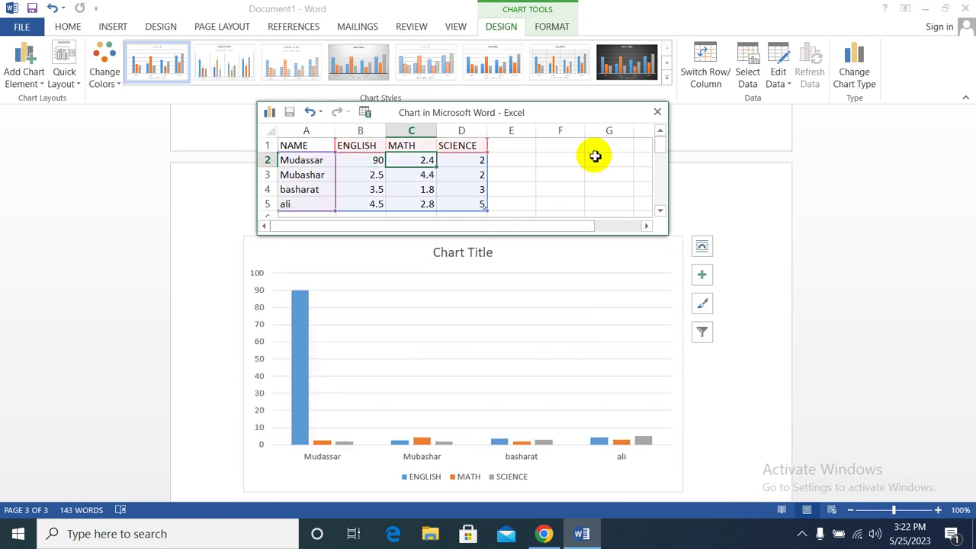
pyautogui.write('95')
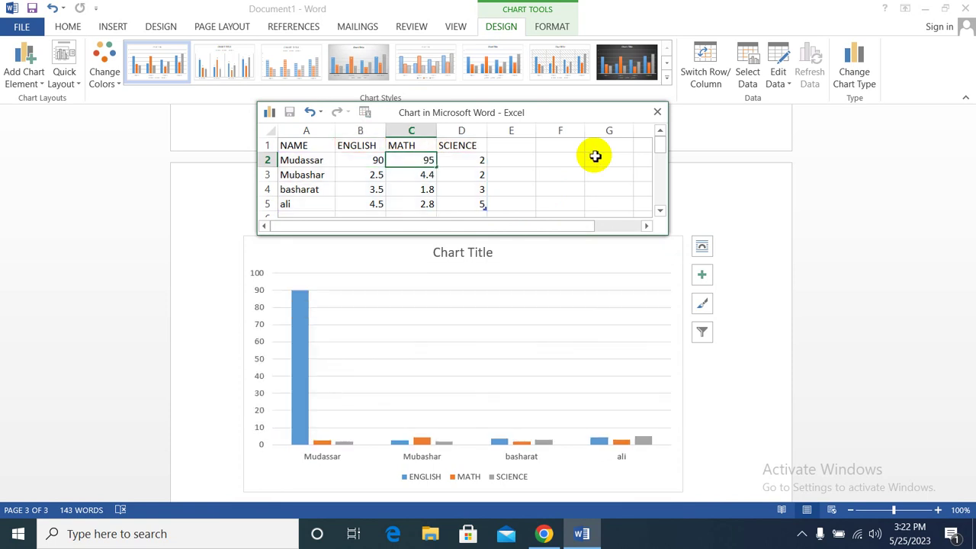
pyautogui.press('Tab')
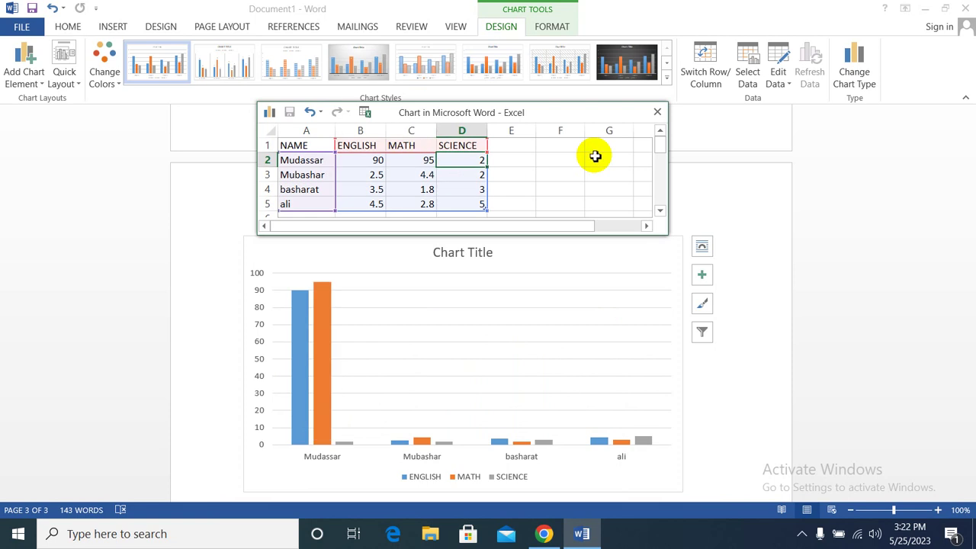
pyautogui.write('40')
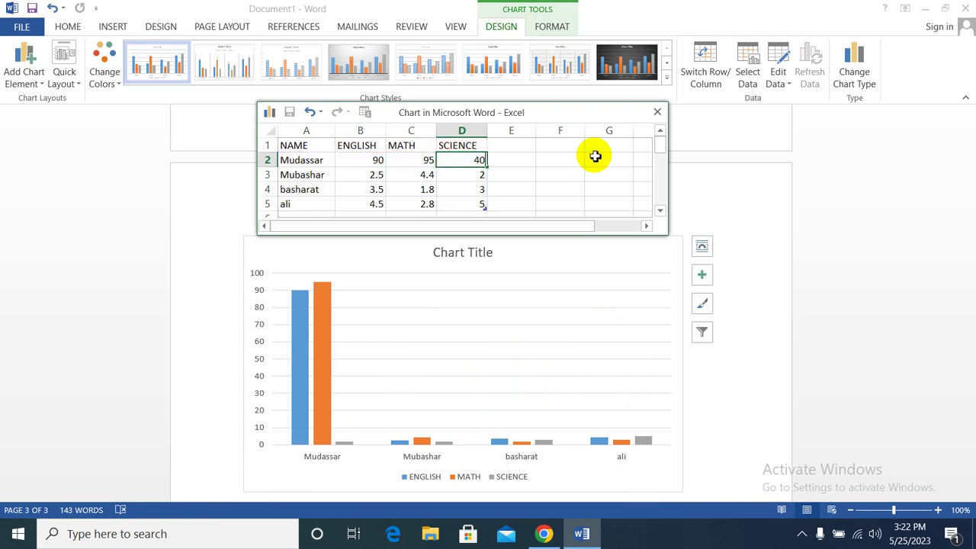
pyautogui.click(376, 177)
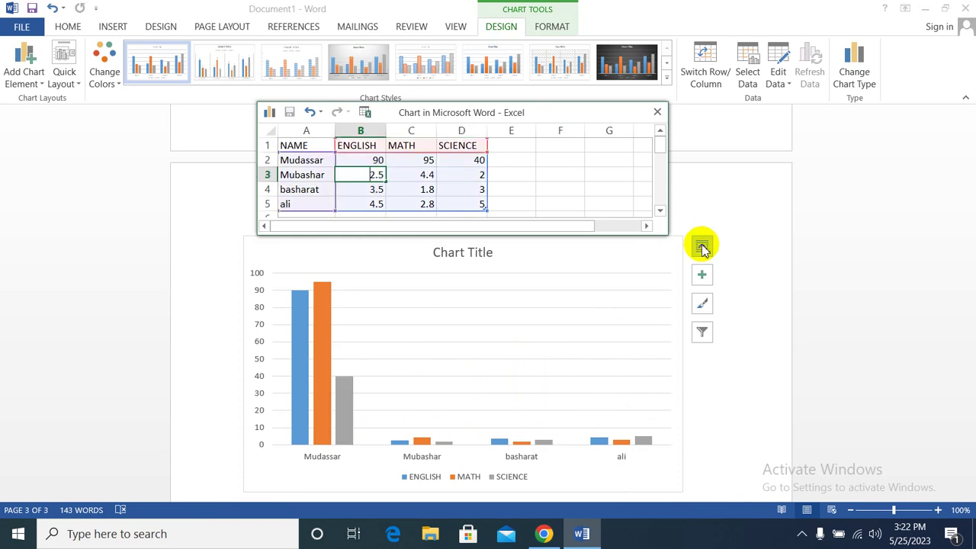
pyautogui.write('95')
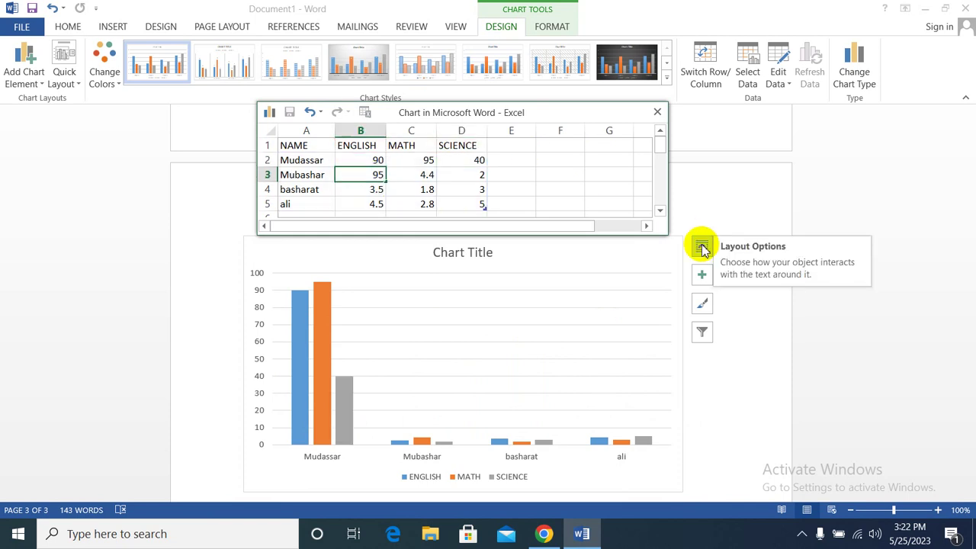
pyautogui.press('Tab')
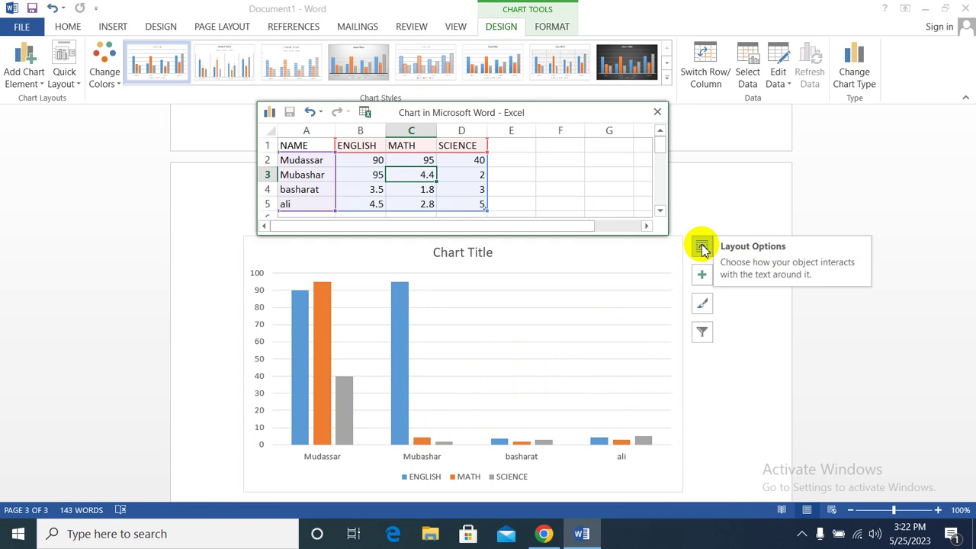
pyautogui.write('30')
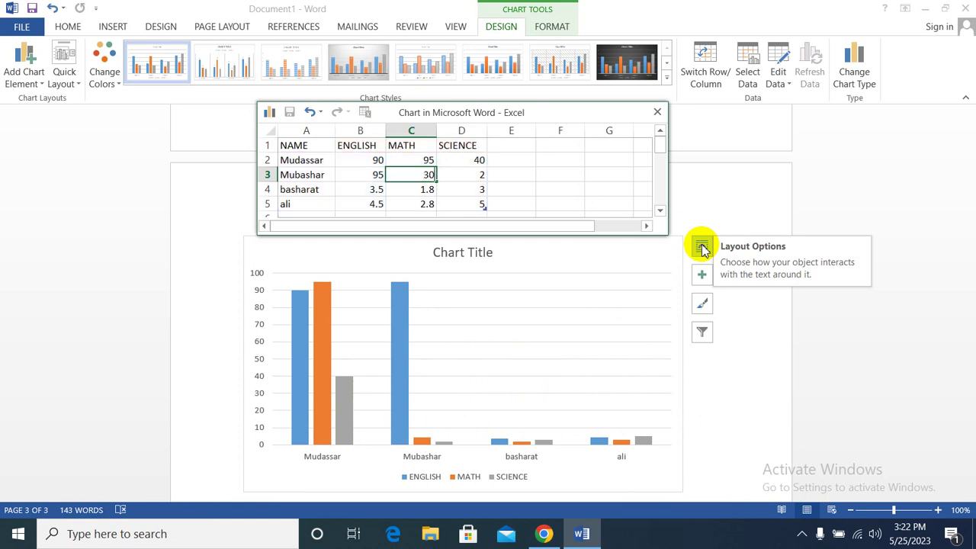
pyautogui.press('Tab')
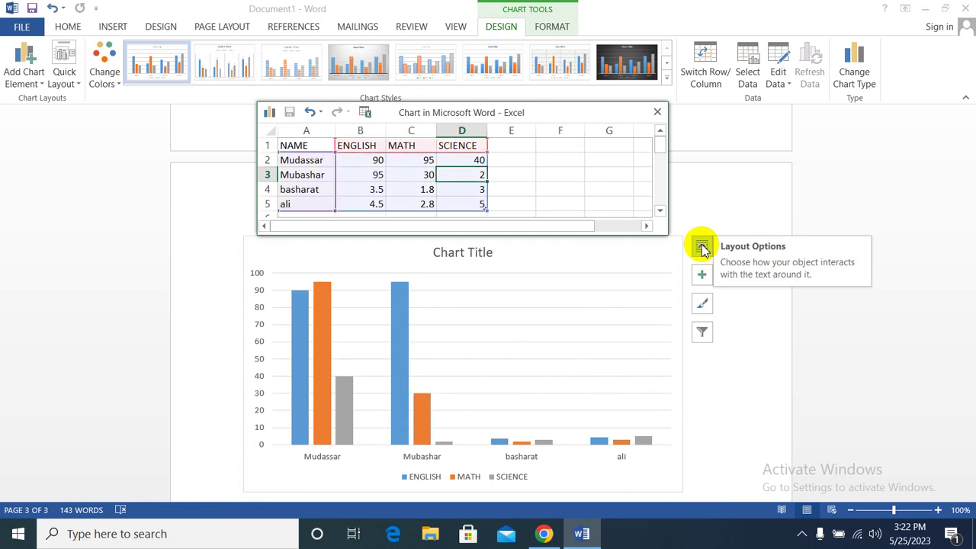
pyautogui.write('75')
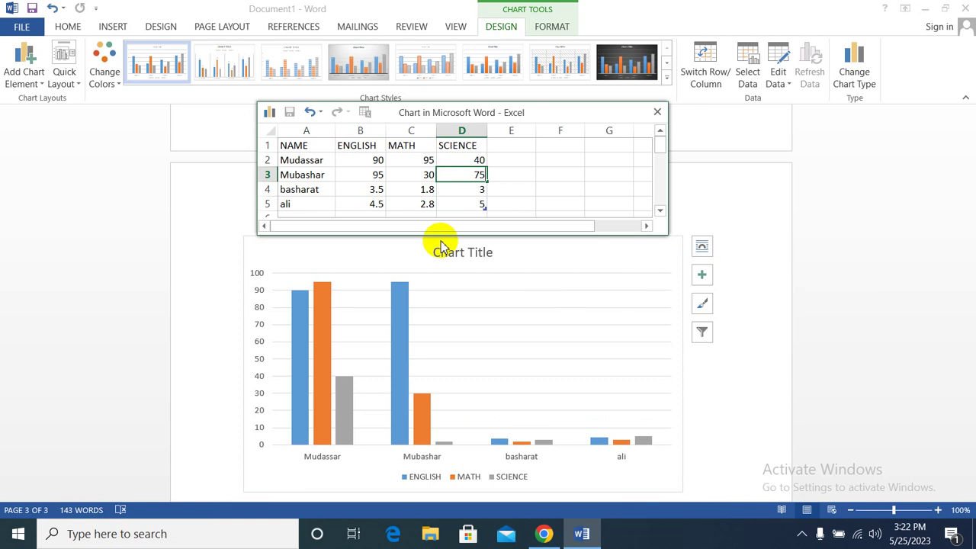
pyautogui.click(373, 190)
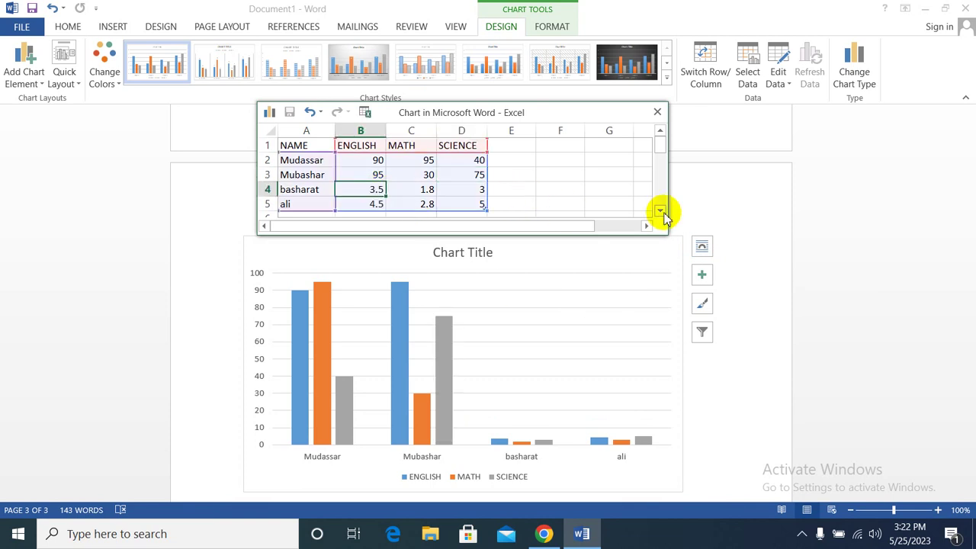
# Step: Enter the third student's marks 15, 99, 45 and the fourth student's marks 43, 55, 82
pyautogui.write('15')
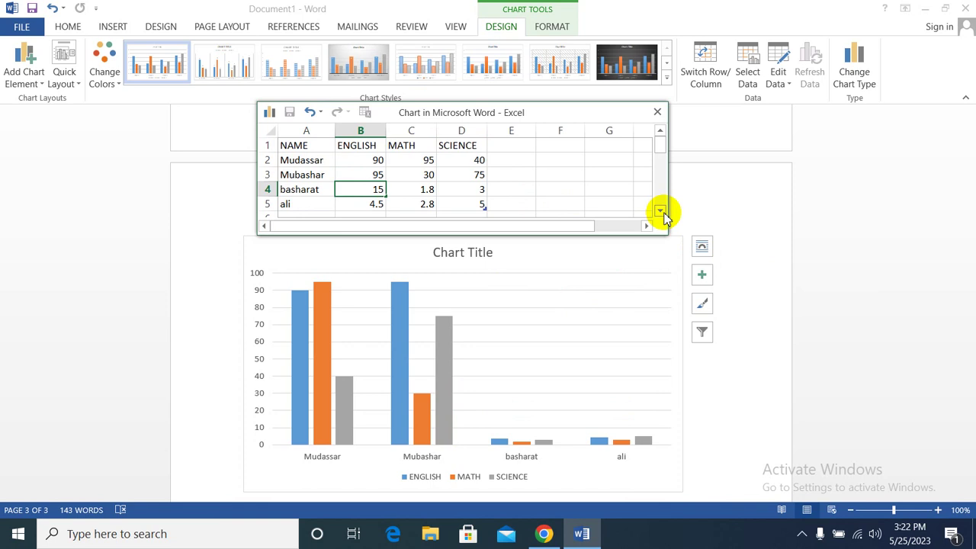
pyautogui.press('Tab')
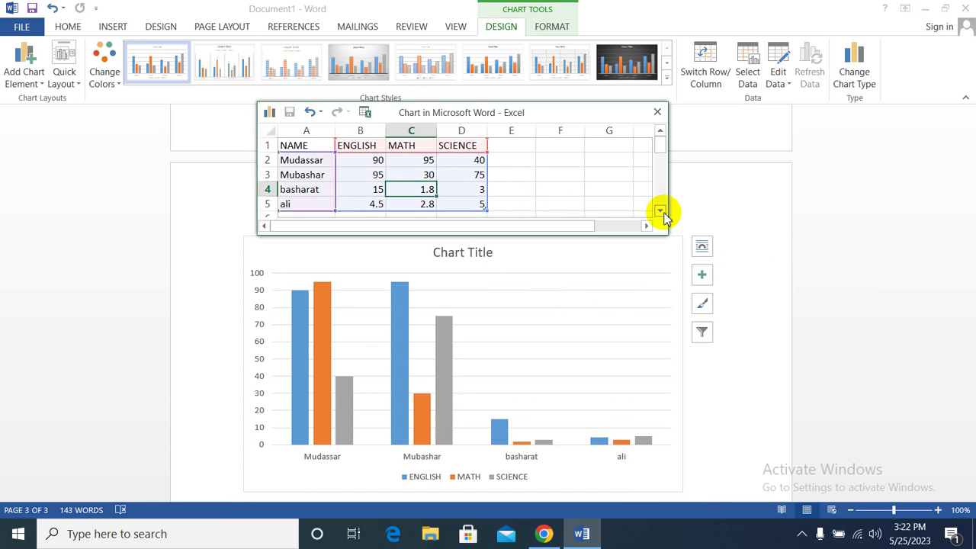
pyautogui.write('99')
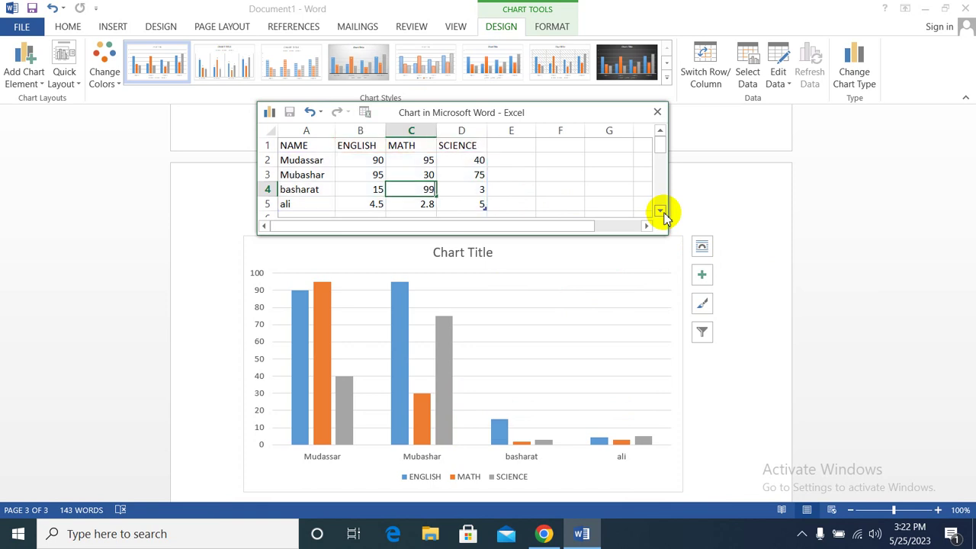
pyautogui.press('Tab')
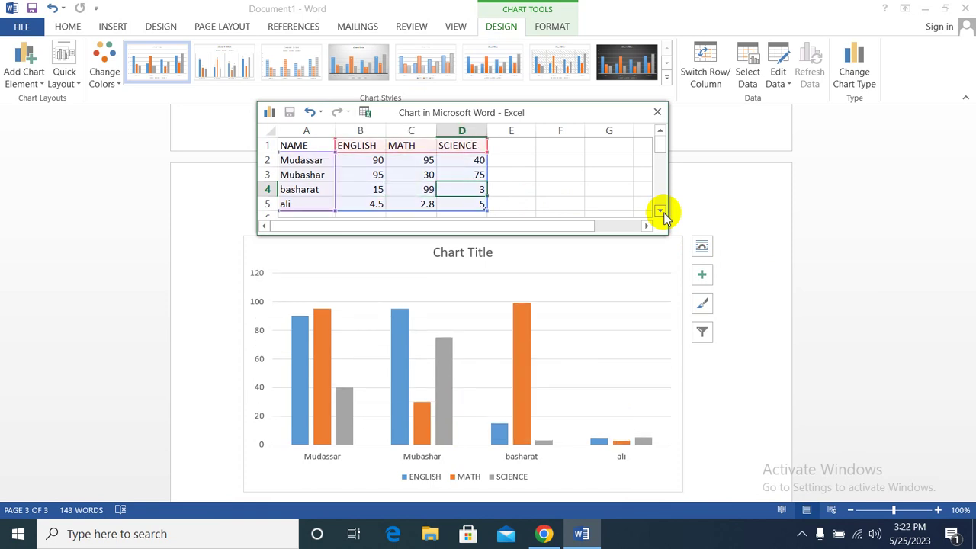
pyautogui.write('45')
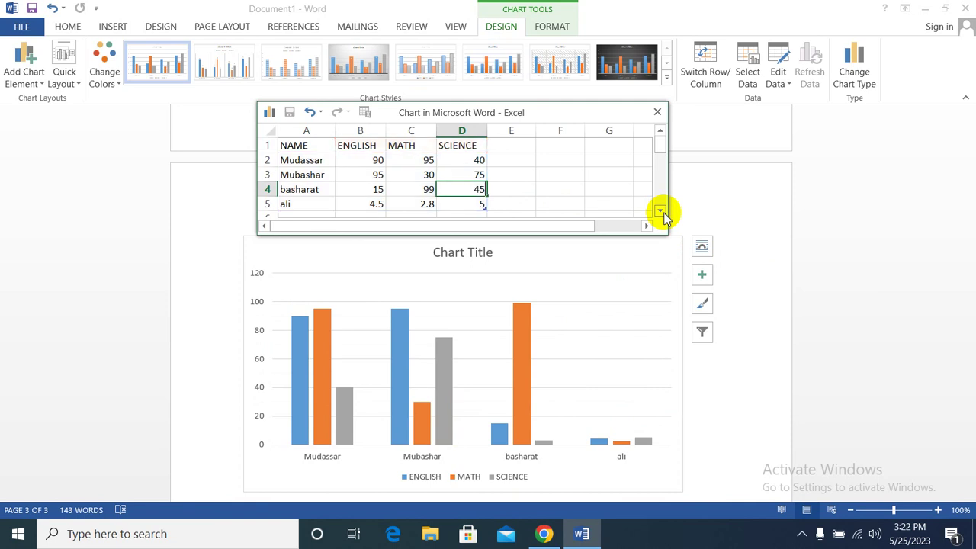
pyautogui.click(368, 204)
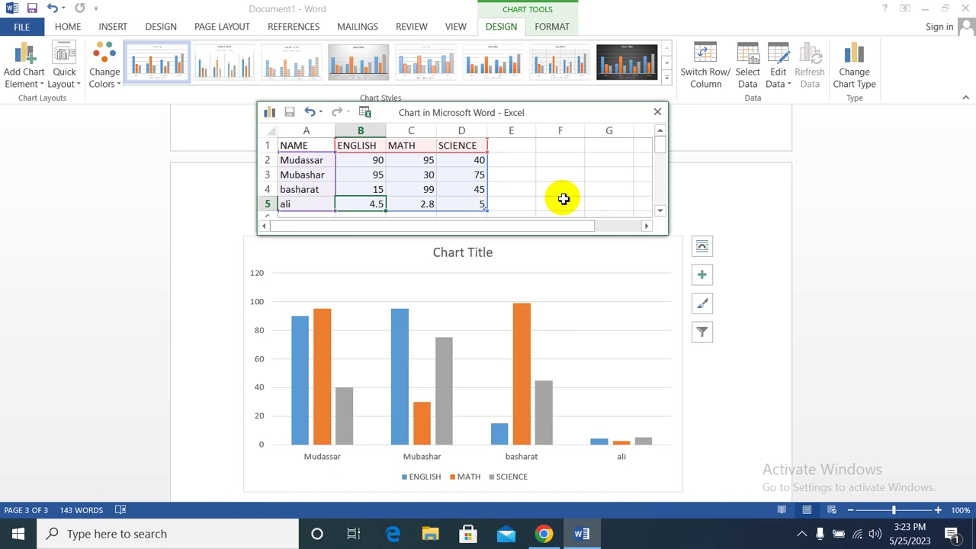
pyautogui.write('43')
pyautogui.press('Tab')
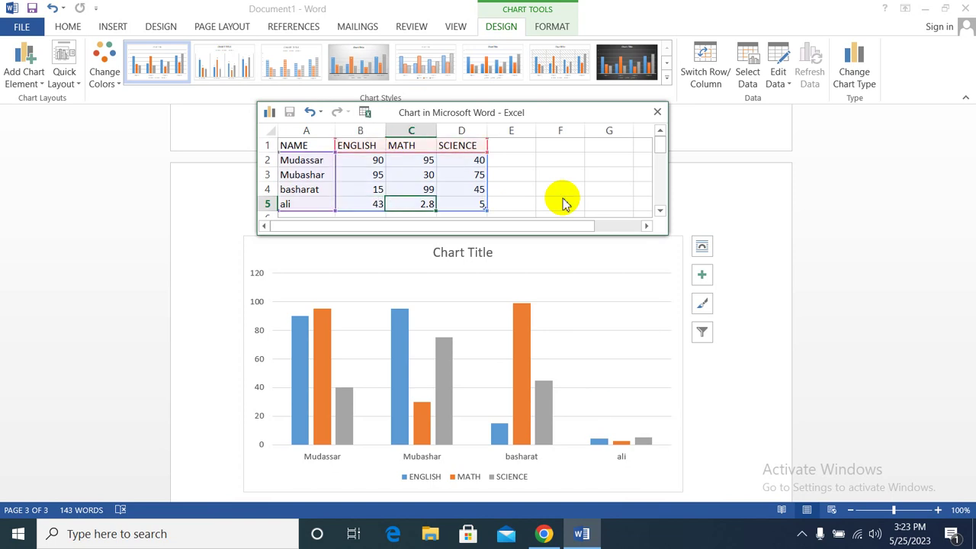
pyautogui.write('55')
pyautogui.press('Tab')
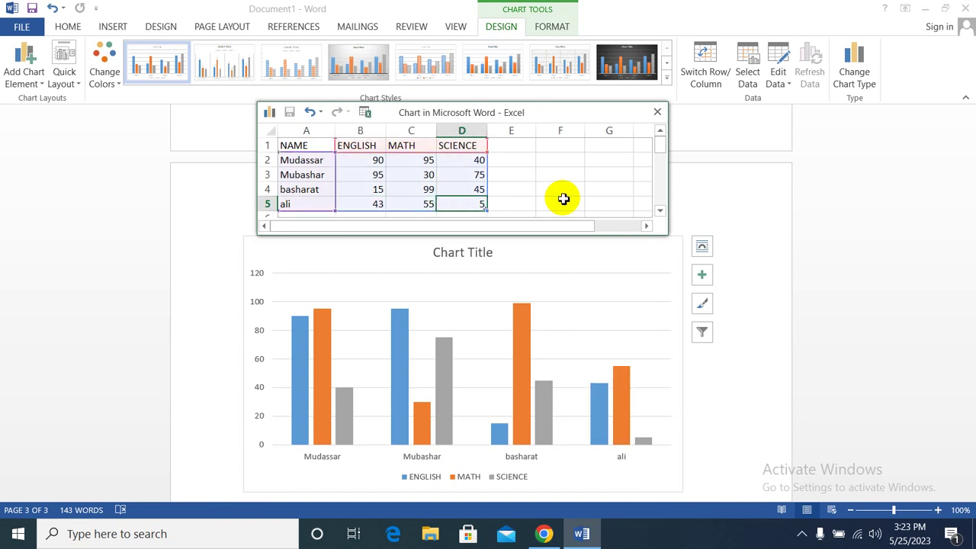
pyautogui.write('82')
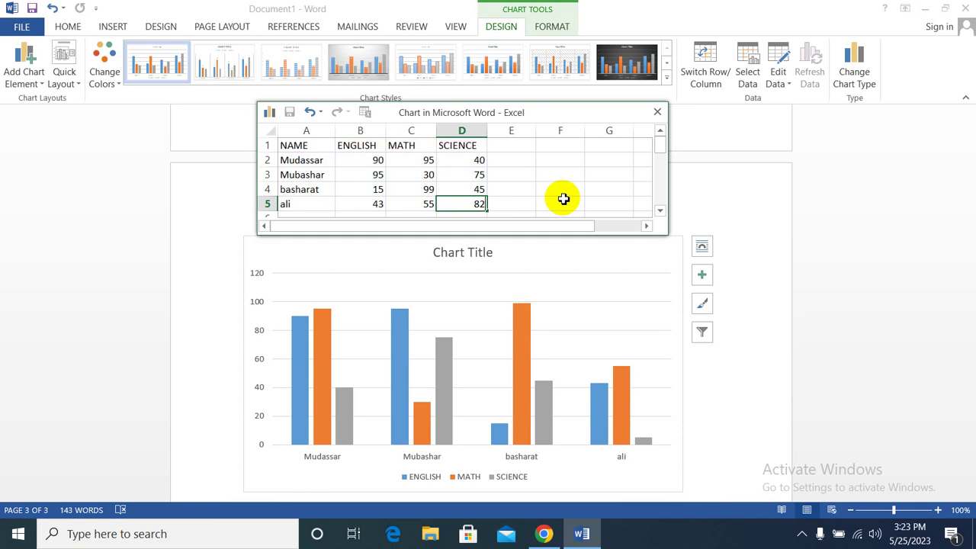
pyautogui.press('Tab')
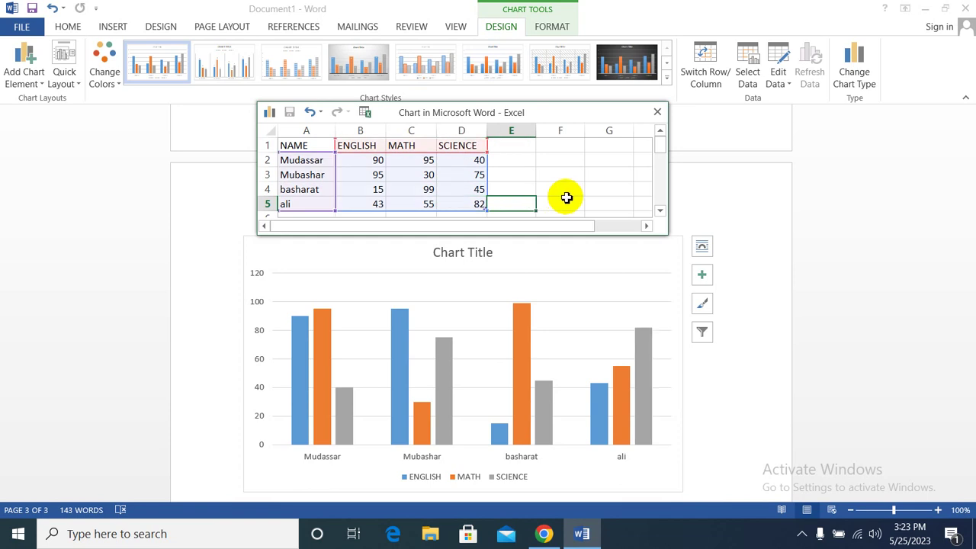
# Step: Close the chart's data sheet
pyautogui.scroll(-2, 568, 198)
pyautogui.scroll(2, 569, 197)
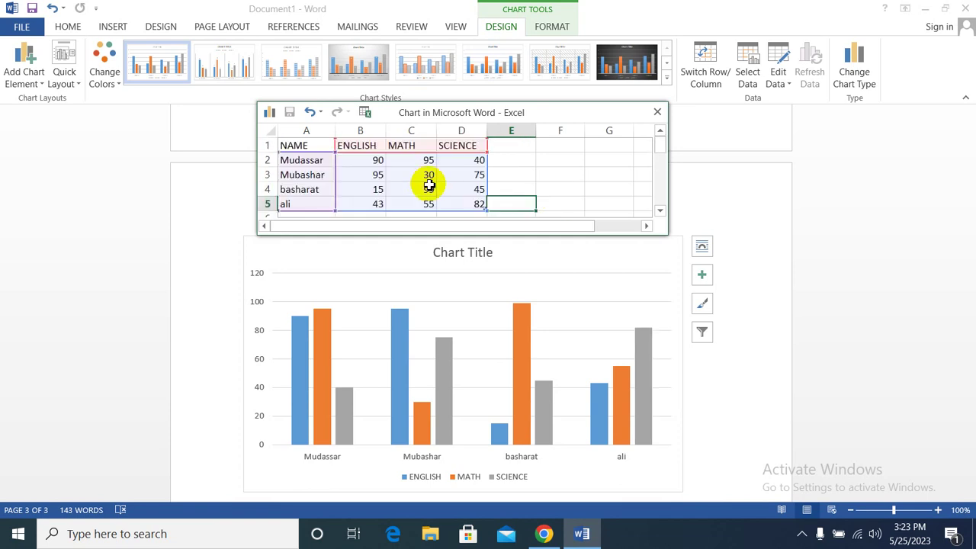
pyautogui.scroll(-1, 435, 191)
pyautogui.scroll(-2, 423, 198)
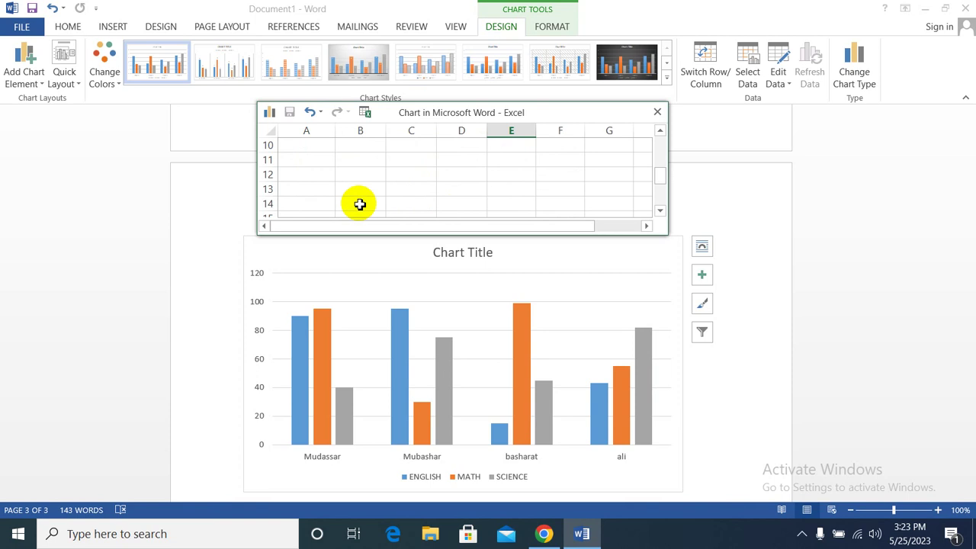
pyautogui.scroll(-3, 362, 202)
pyautogui.scroll(-4, 366, 198)
pyautogui.scroll(4, 369, 195)
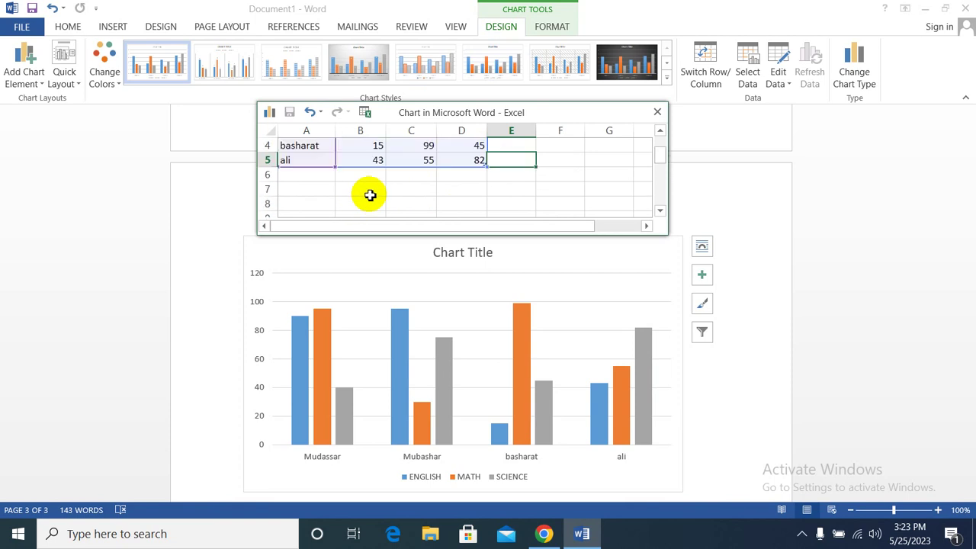
pyautogui.scroll(1, 370, 195)
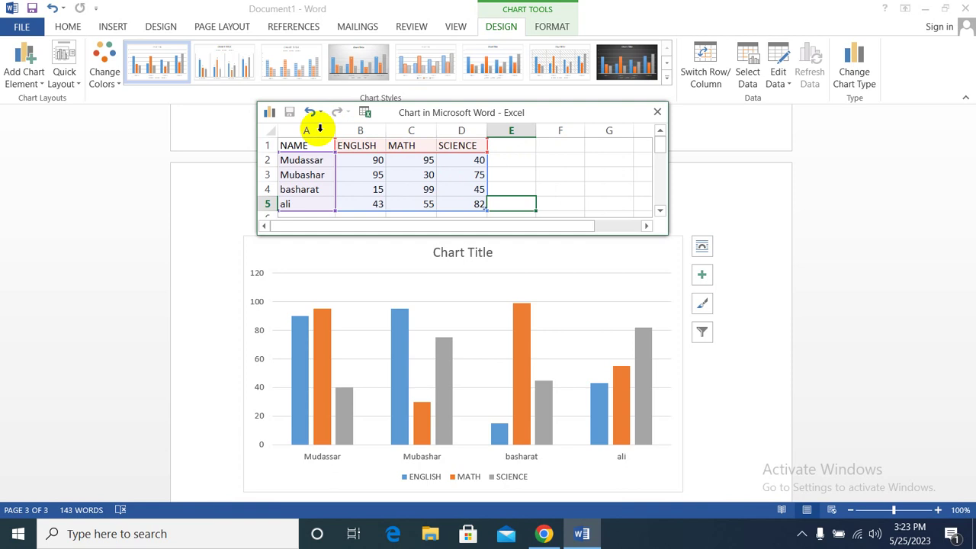
pyautogui.scroll(-2, 568, 324)
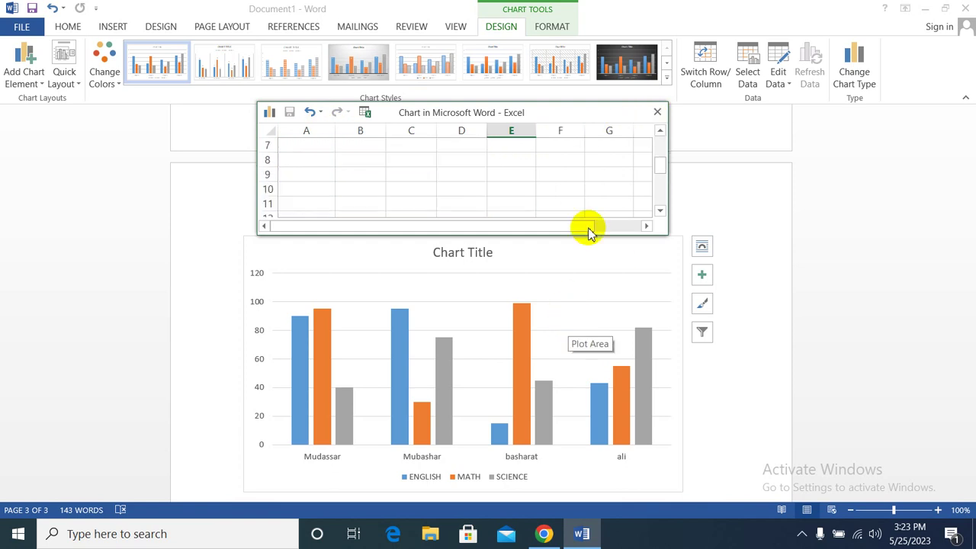
pyautogui.click(657, 113)
pyautogui.scroll(-4, 518, 327)
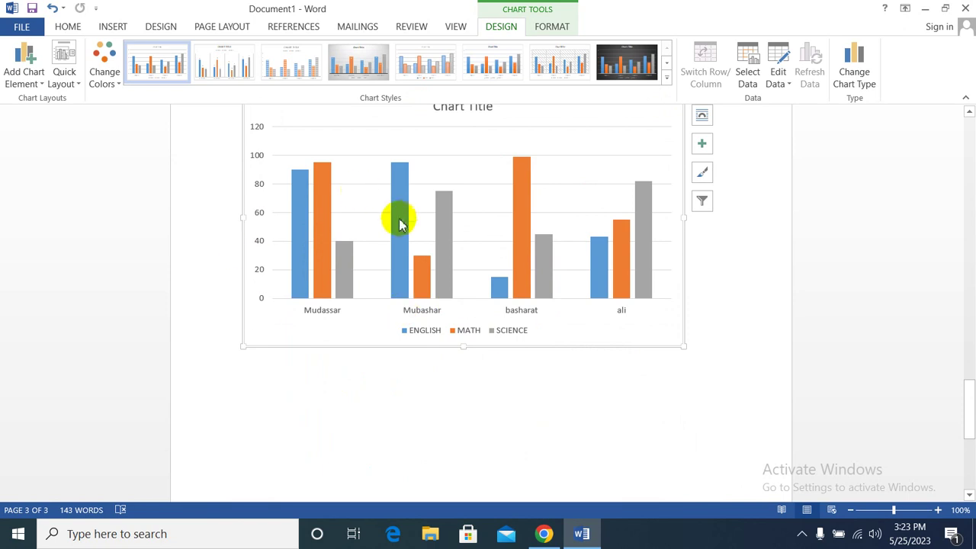
pyautogui.moveTo(402, 215)
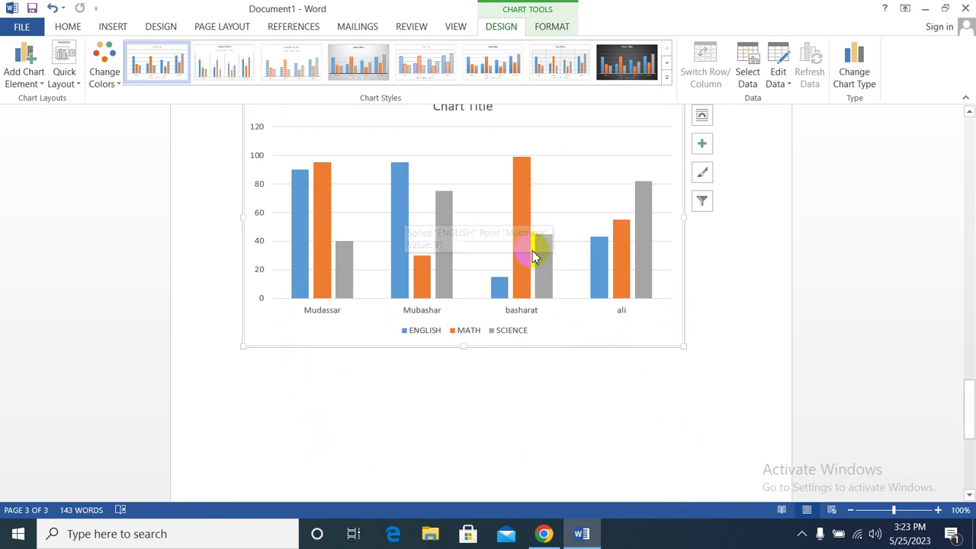
pyautogui.scroll(1, 509, 307)
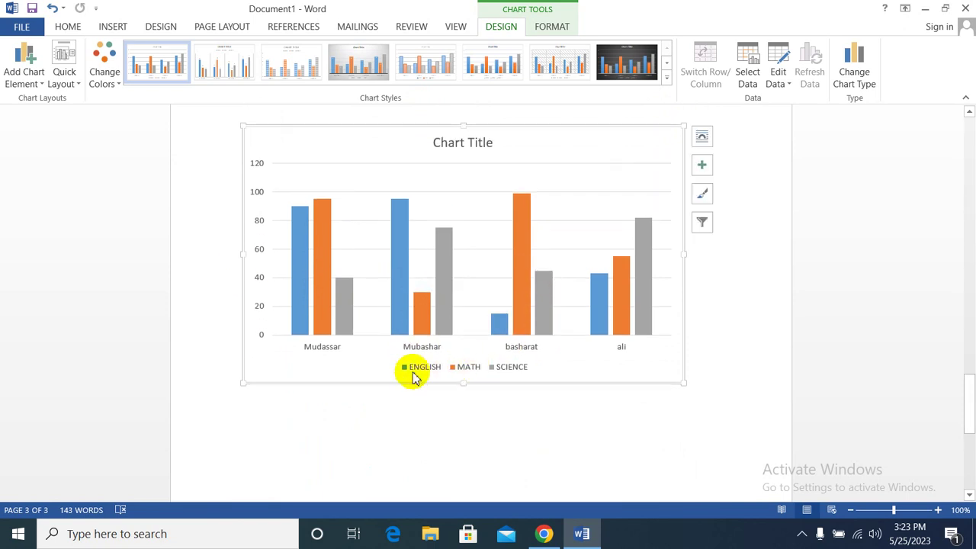
pyautogui.click(405, 372)
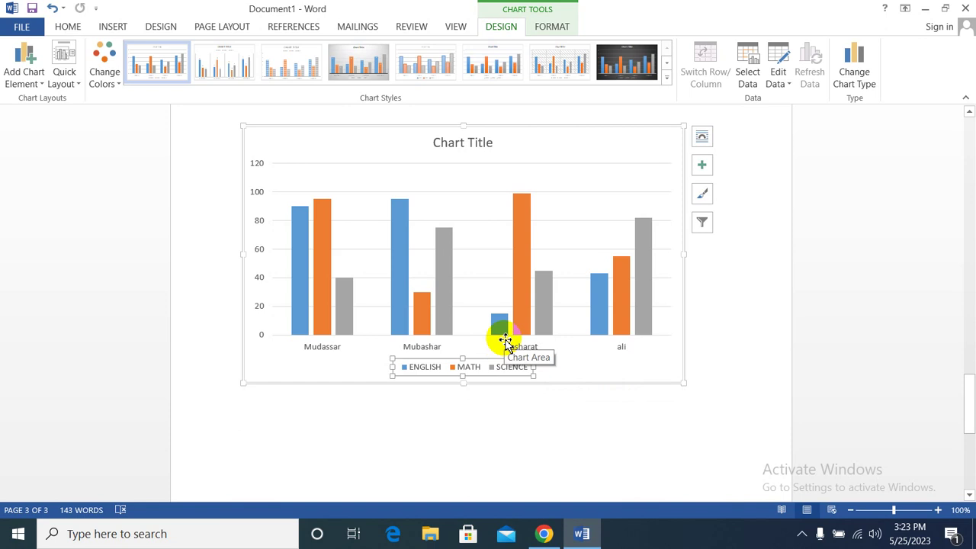
# Step: Apply the orange, yellow and green Colorful palette to the chart's bars
pyautogui.click(120, 82)
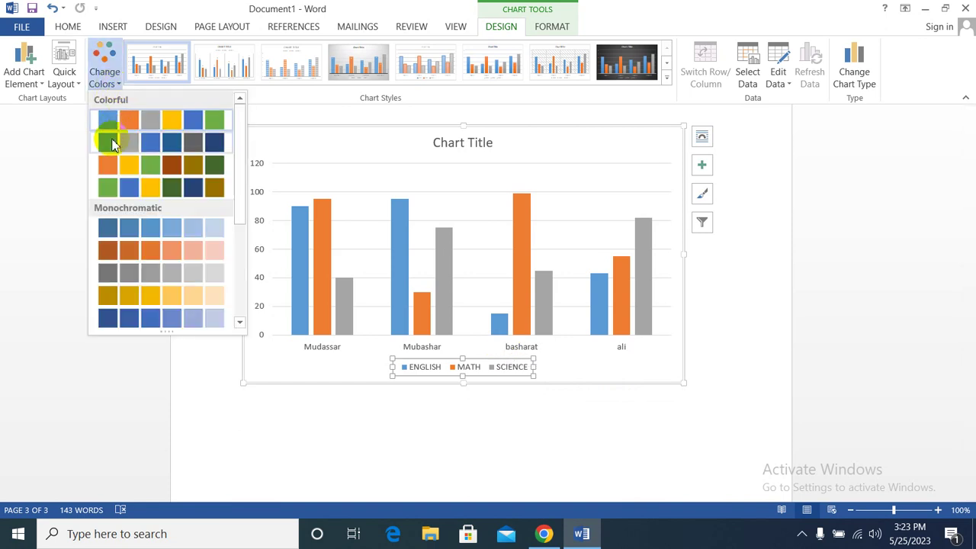
pyautogui.click(119, 165)
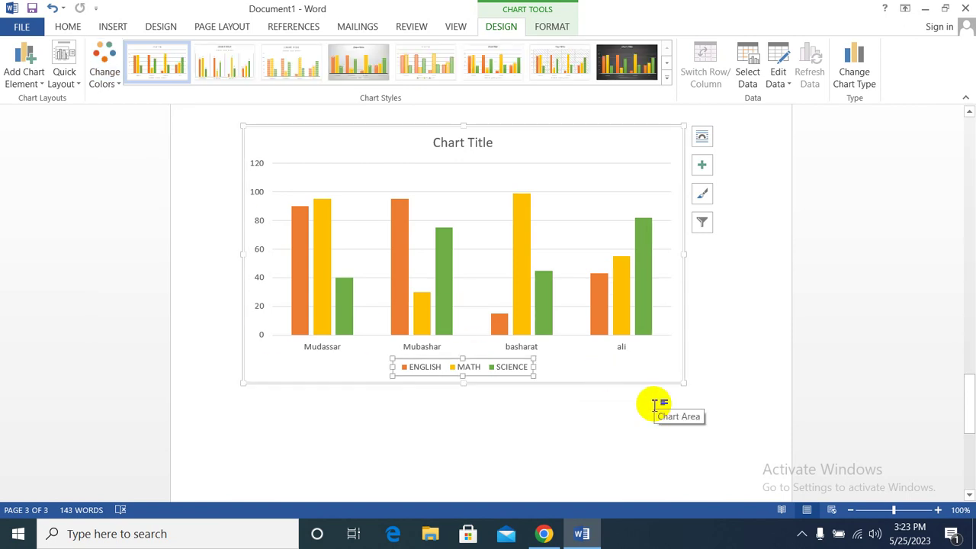
pyautogui.scroll(1, 496, 324)
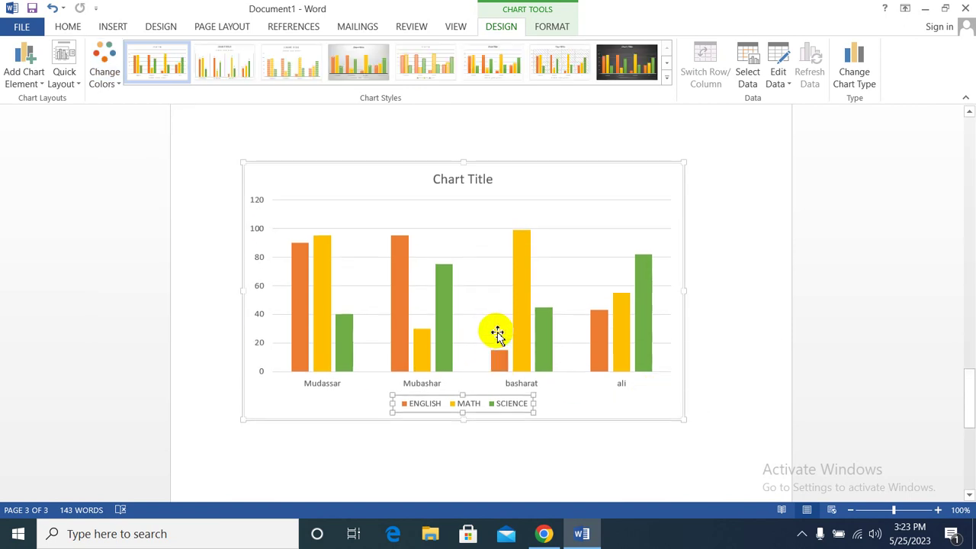
pyautogui.click(429, 209)
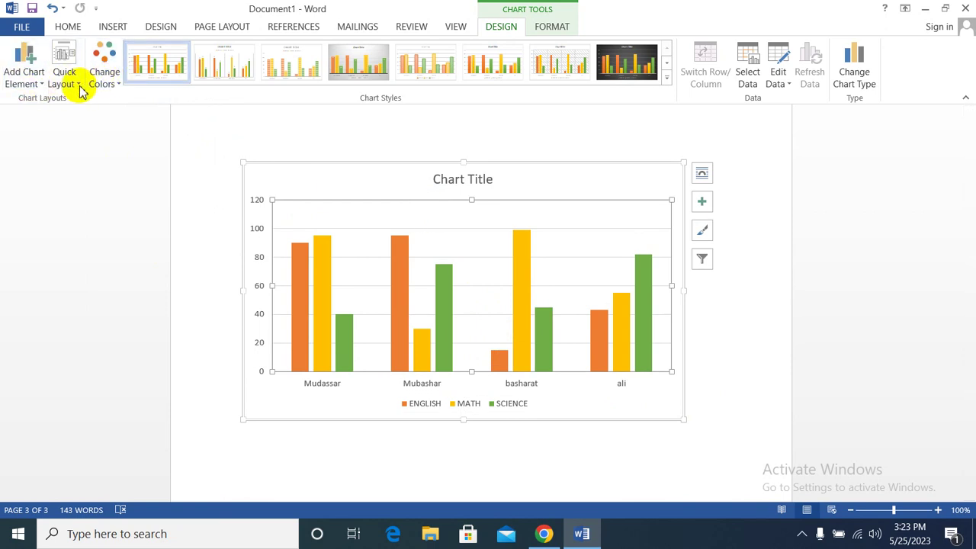
pyautogui.click(790, 86)
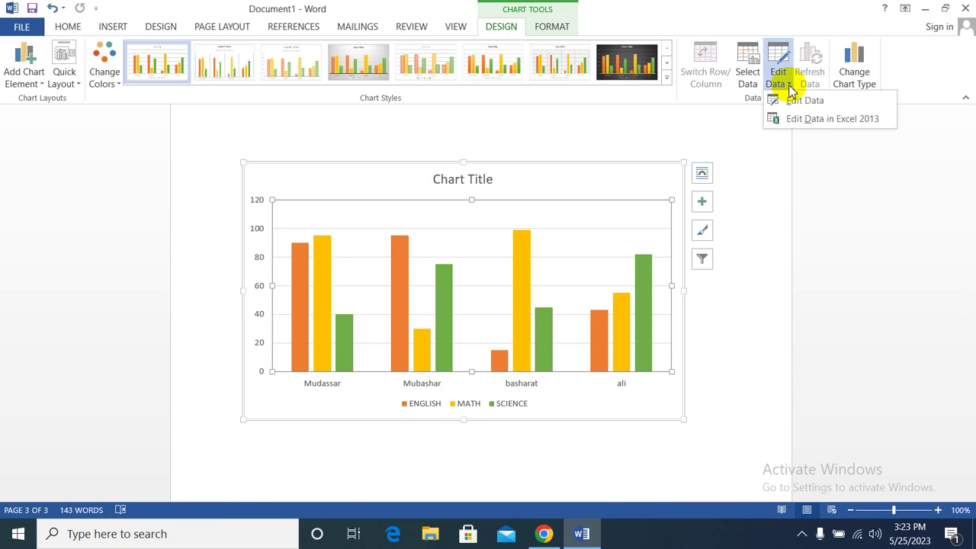
pyautogui.click(795, 104)
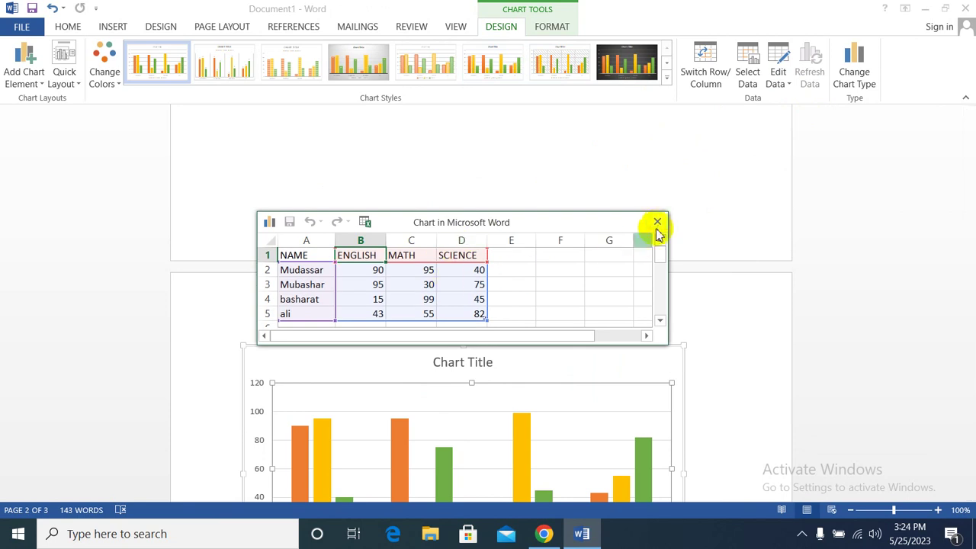
pyautogui.click(657, 224)
pyautogui.scroll(-5, 599, 259)
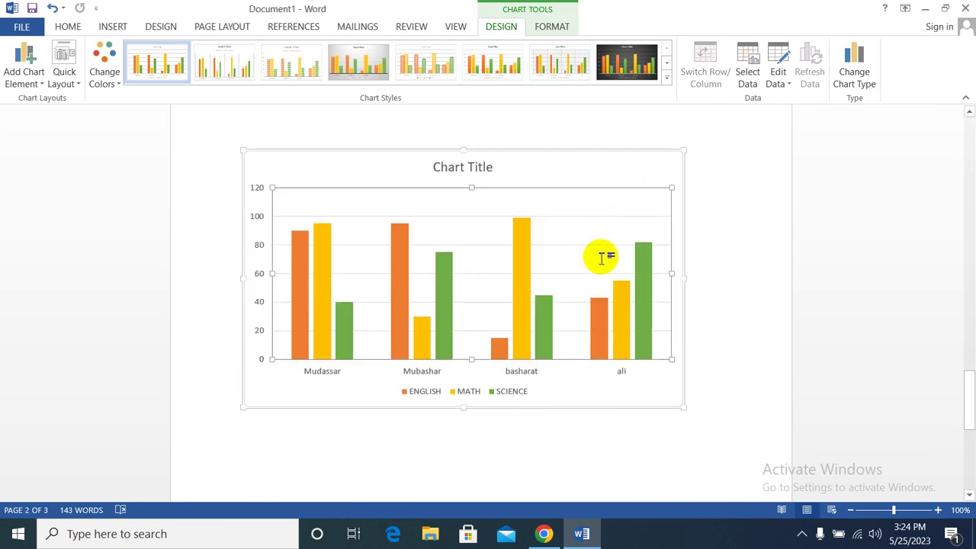
# Step: Take an INSERT > Screenshot > Screen Clipping of a marked desktop region
pyautogui.click(113, 26)
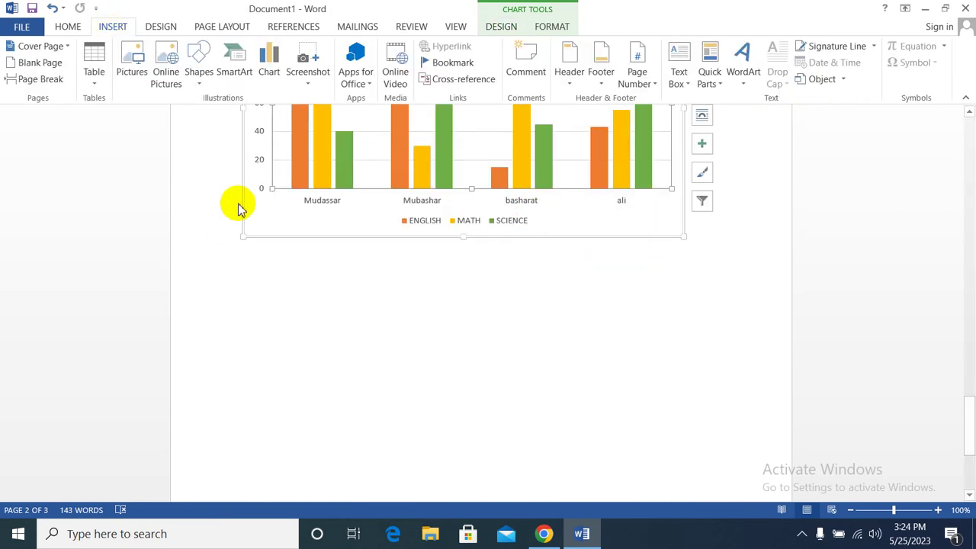
pyautogui.click(306, 85)
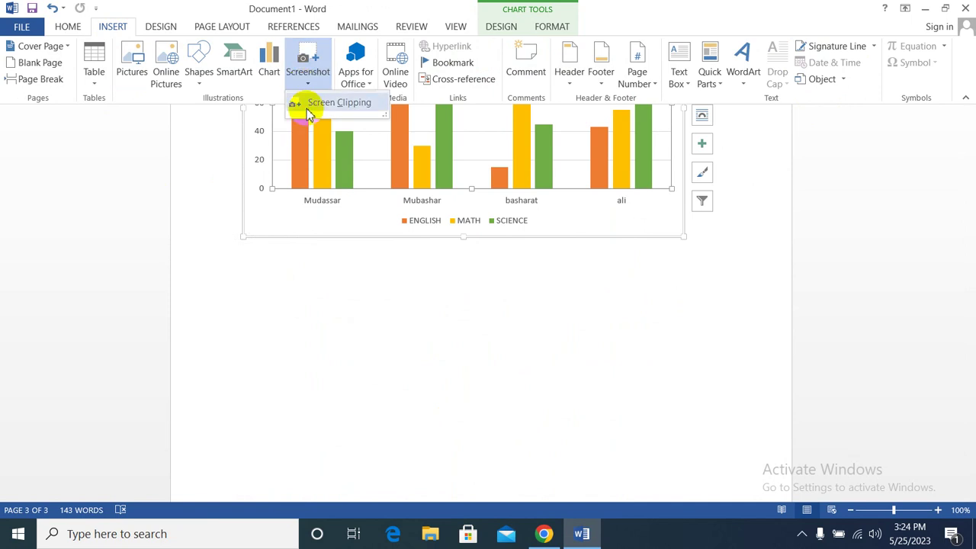
pyautogui.click(308, 105)
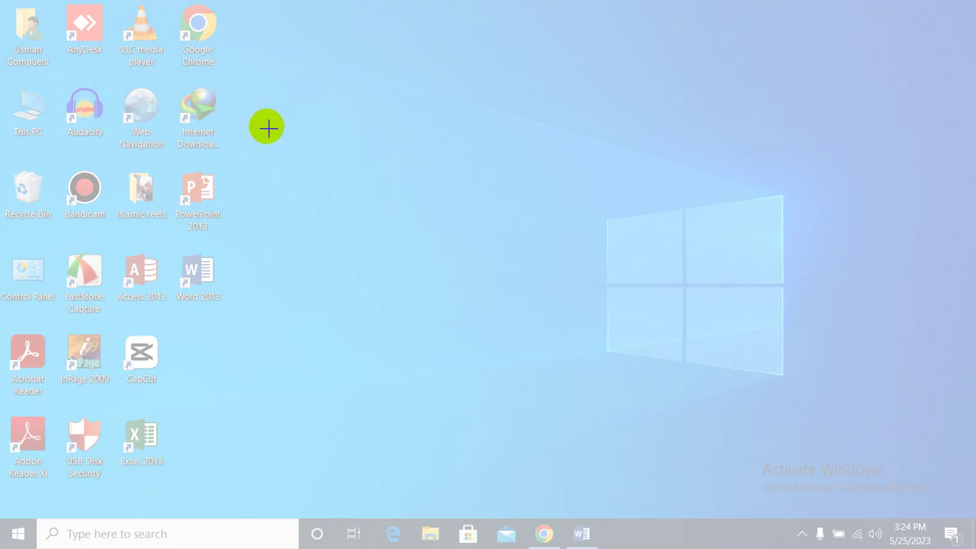
pyautogui.moveTo(237, 107); pyautogui.dragTo(732, 367)
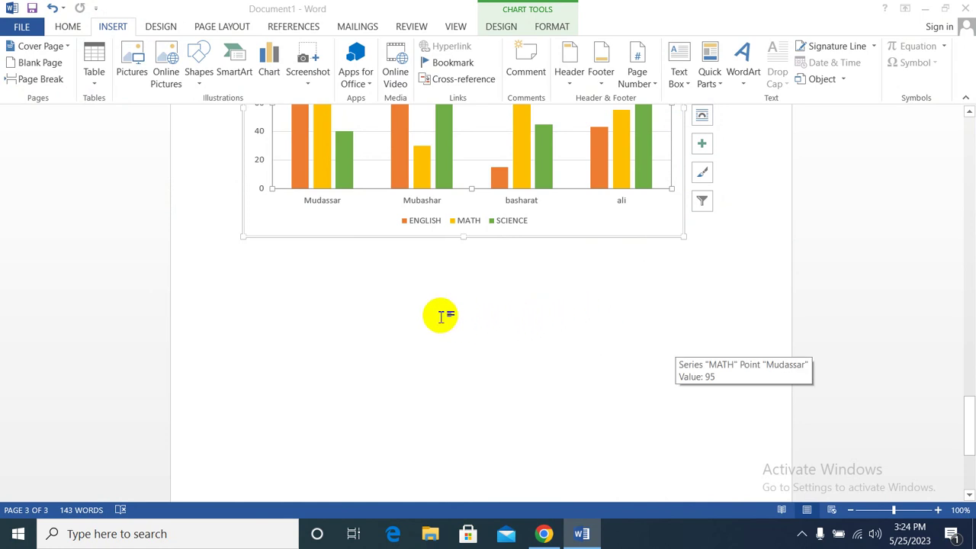
# Step: Dismiss the paste menu below the chart and show the hidden system tray icons
pyautogui.rightClick(405, 275)
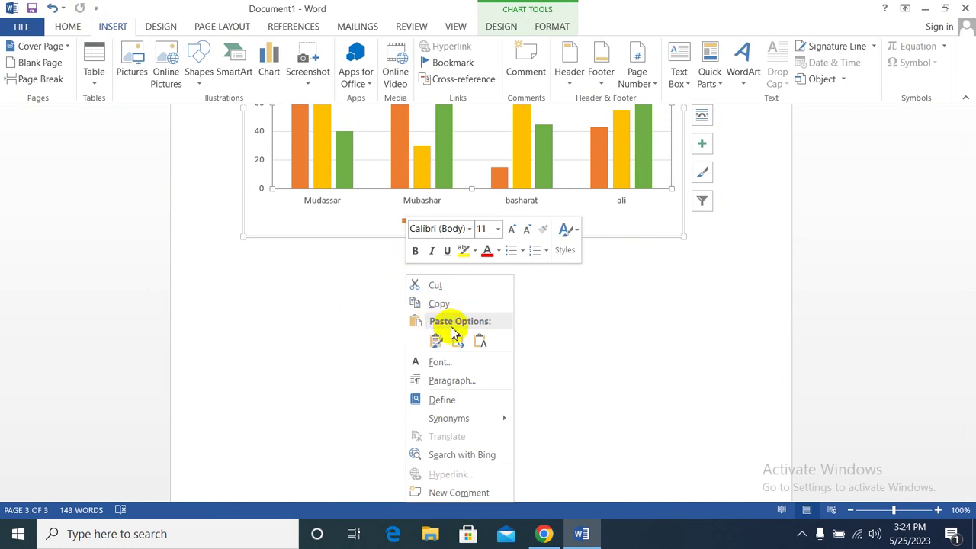
pyautogui.click(344, 320)
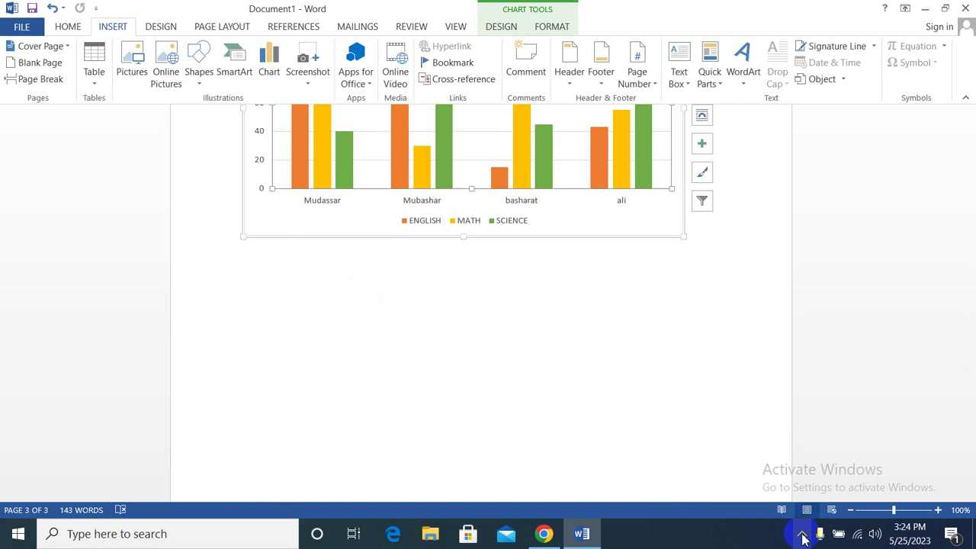
pyautogui.click(803, 536)
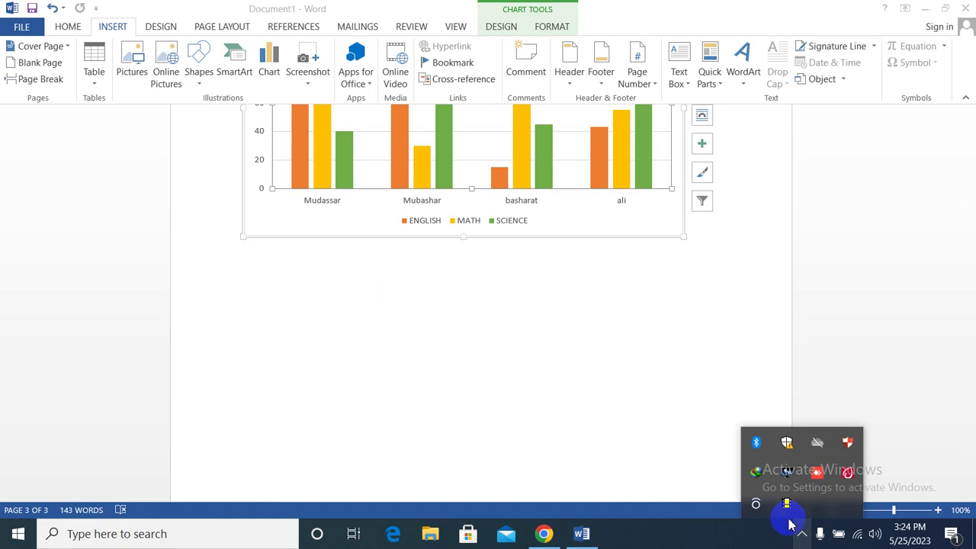